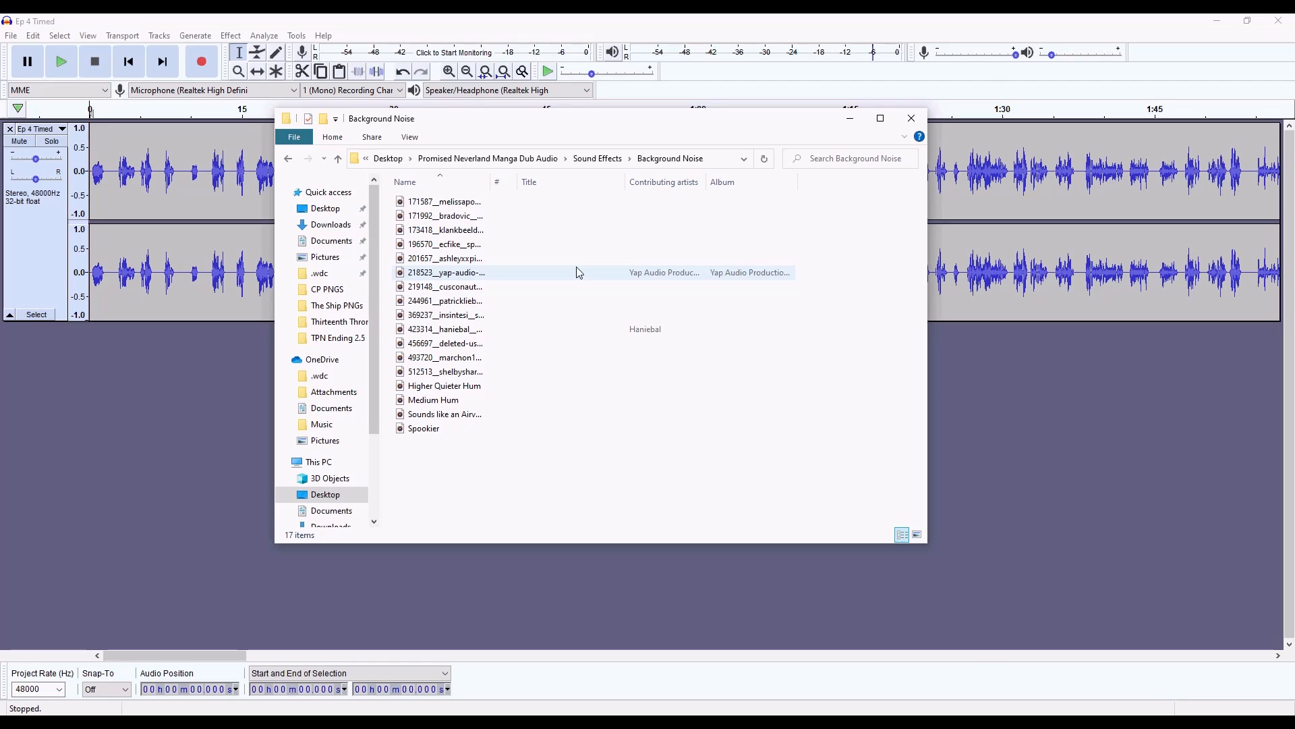
- Listen to the ambience clips in the Background Noise folder one after another, including windy-myst, eerie-ambience and spooky-ambience
double_click(575, 204)
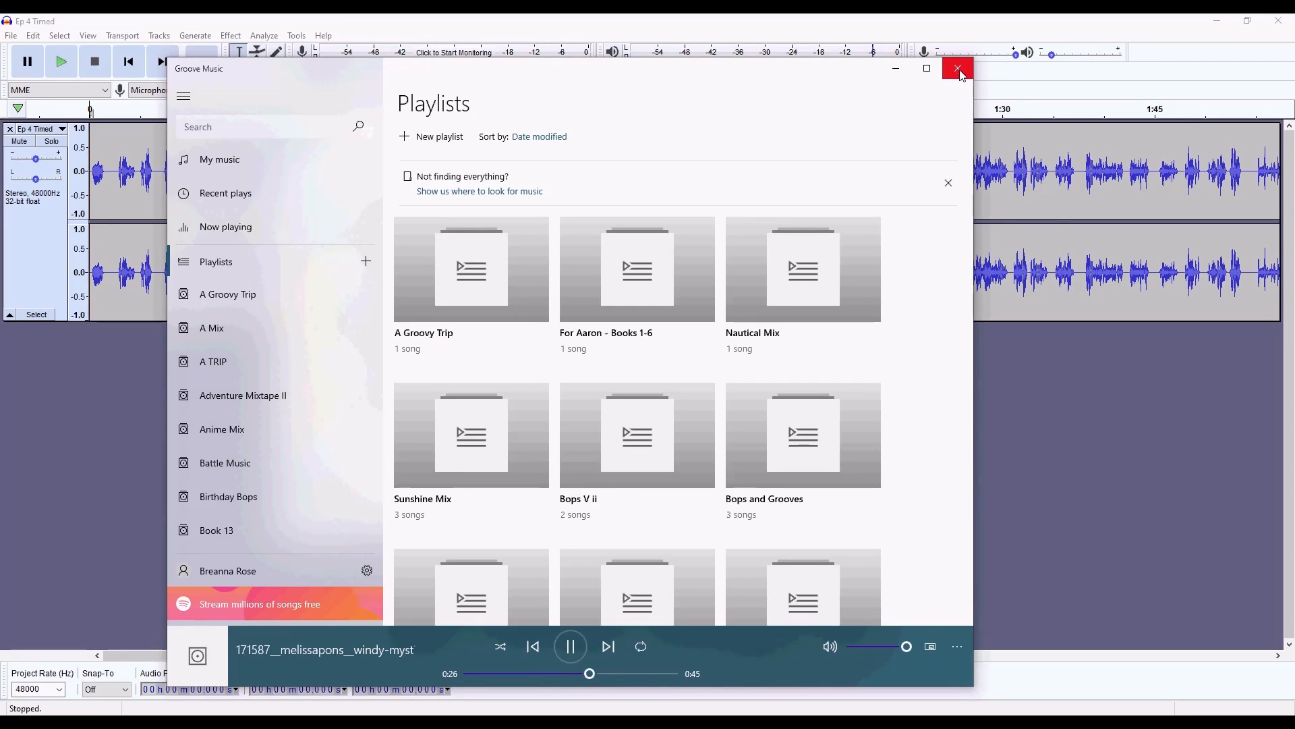
click(959, 68)
double_click(517, 219)
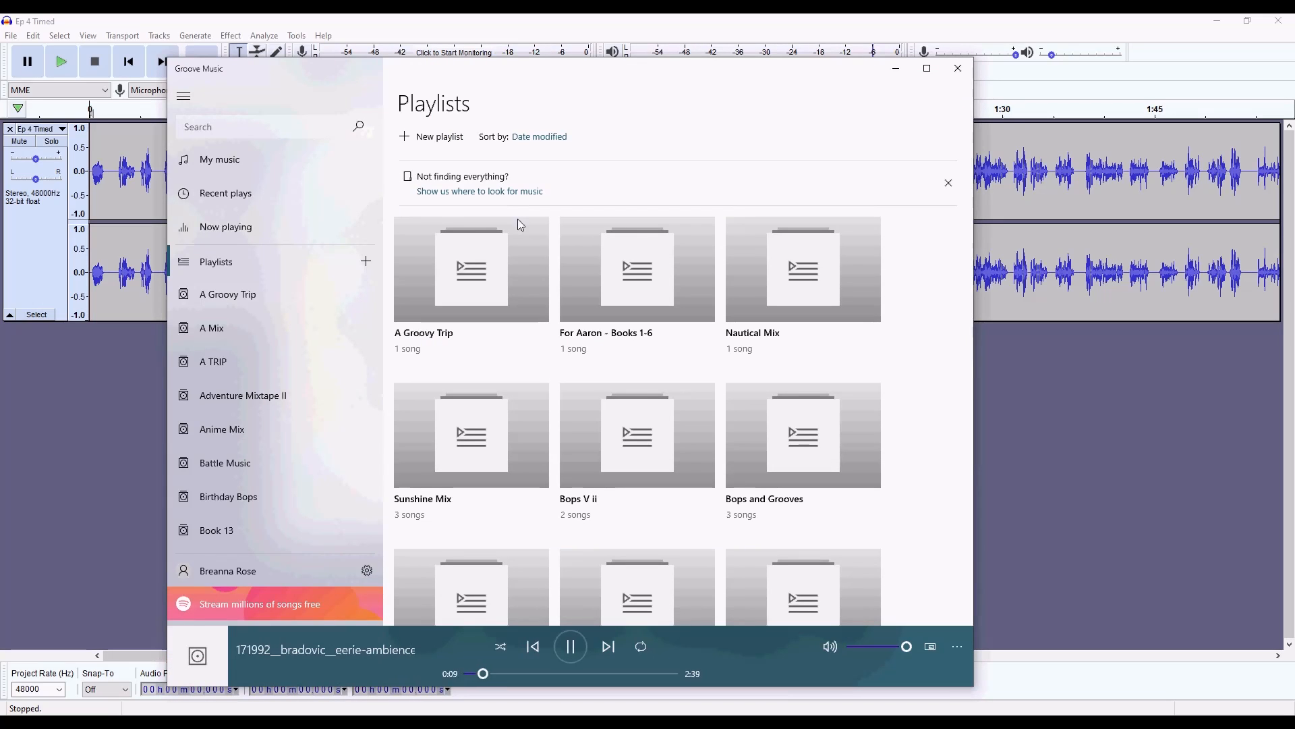
click(958, 67)
double_click(527, 234)
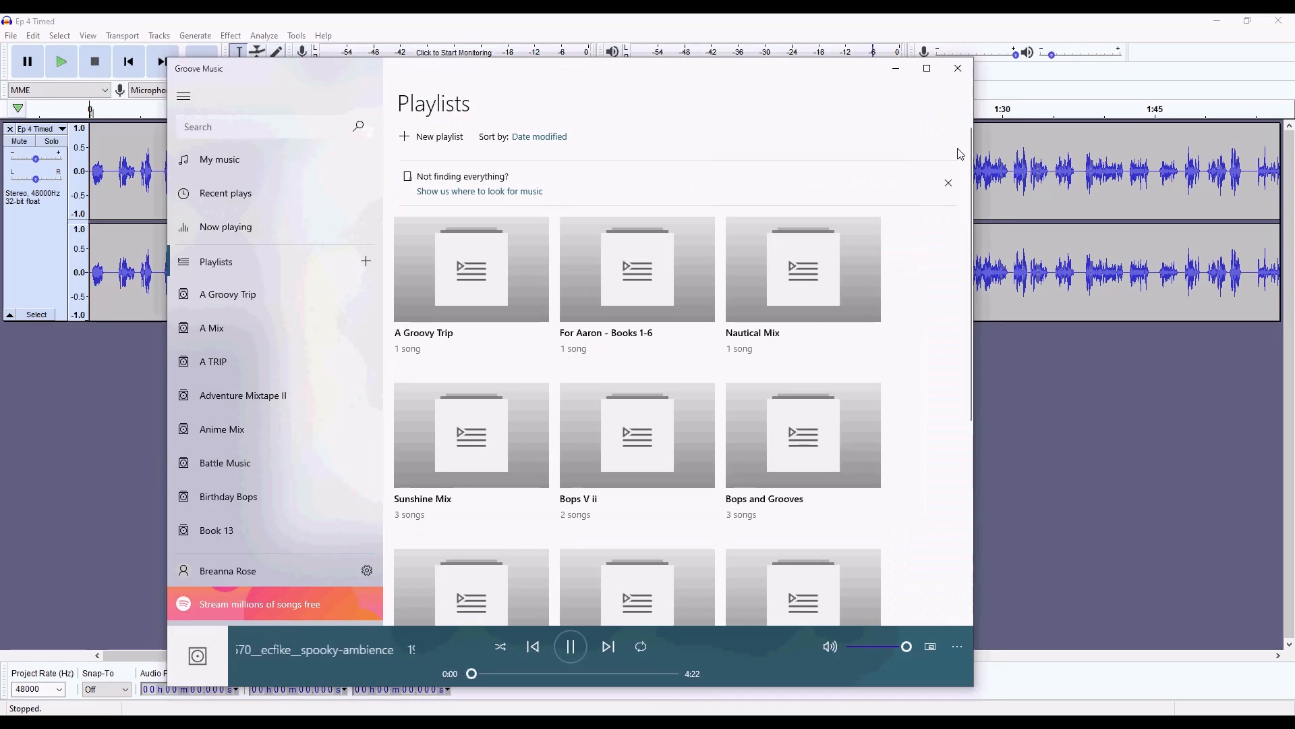
click(959, 68)
double_click(523, 248)
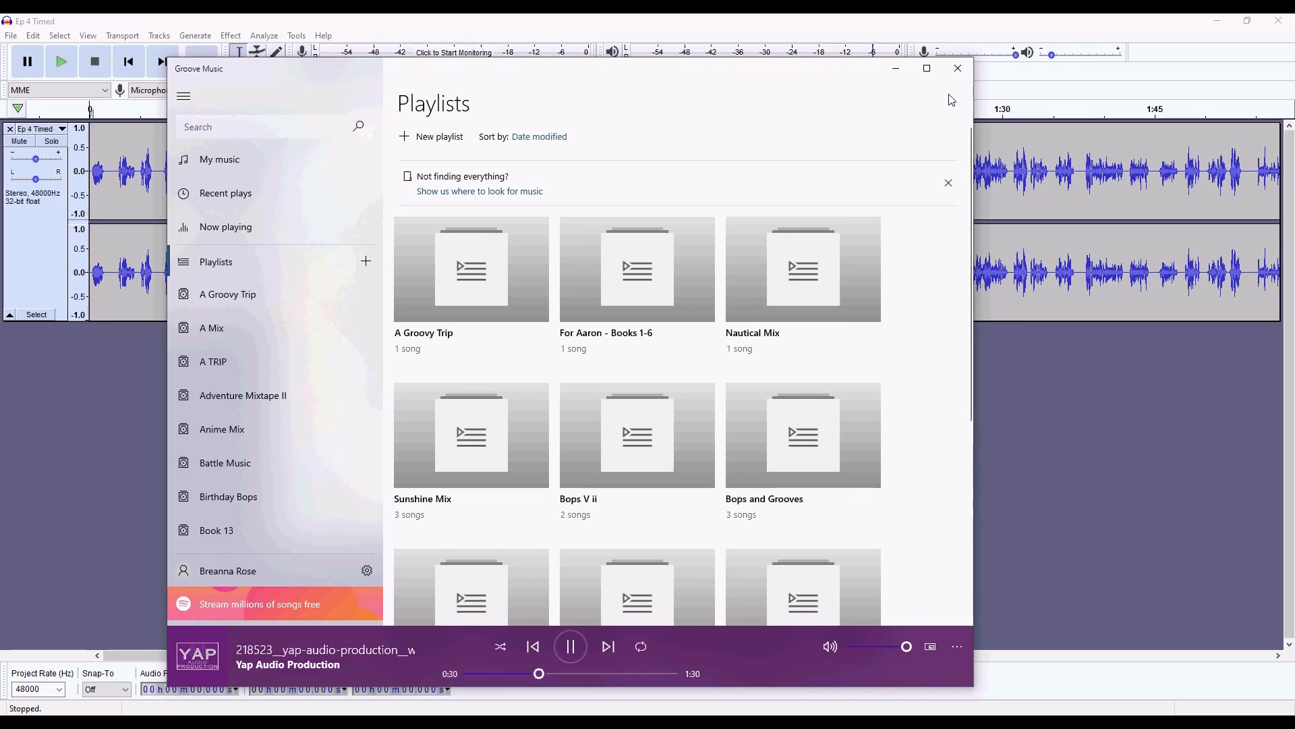
click(959, 68)
double_click(527, 263)
click(958, 69)
double_click(530, 278)
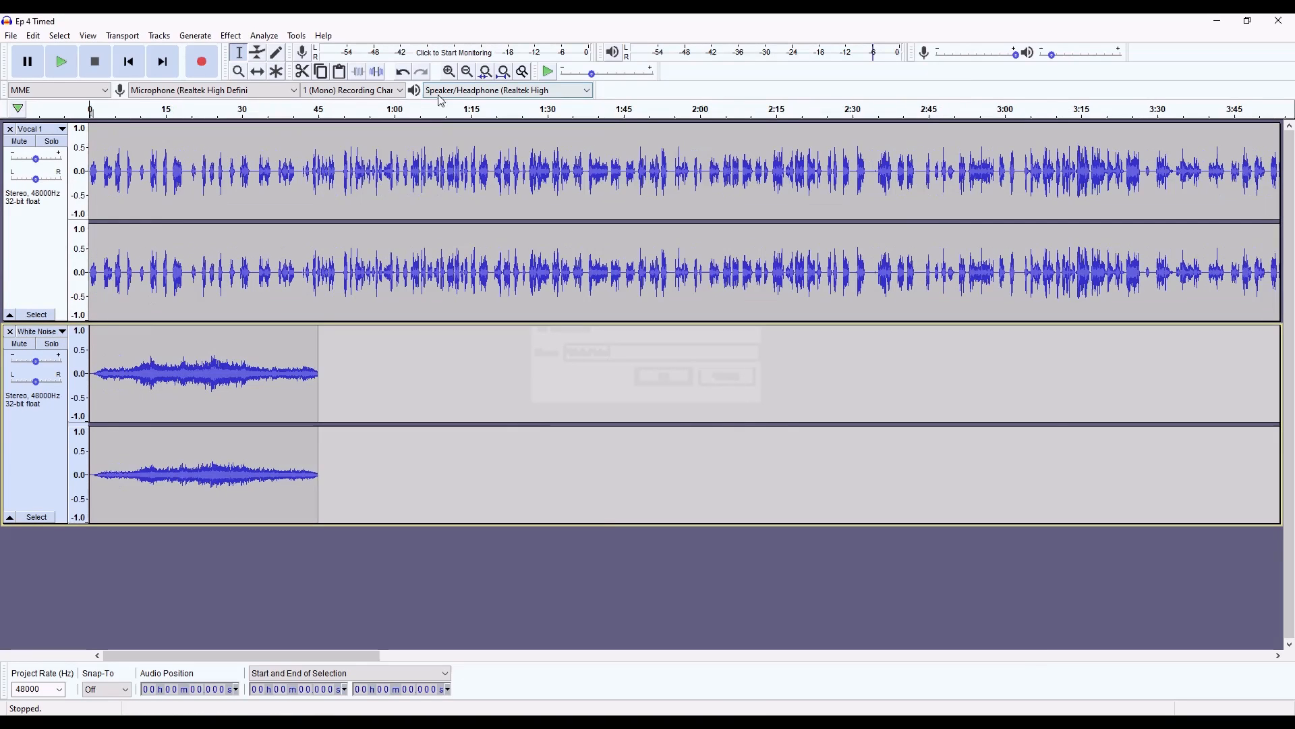
- Check the White Noise track playing under the vocals, and preview a clip from the Footsteps folder
drag(575, 356, 608, 355)
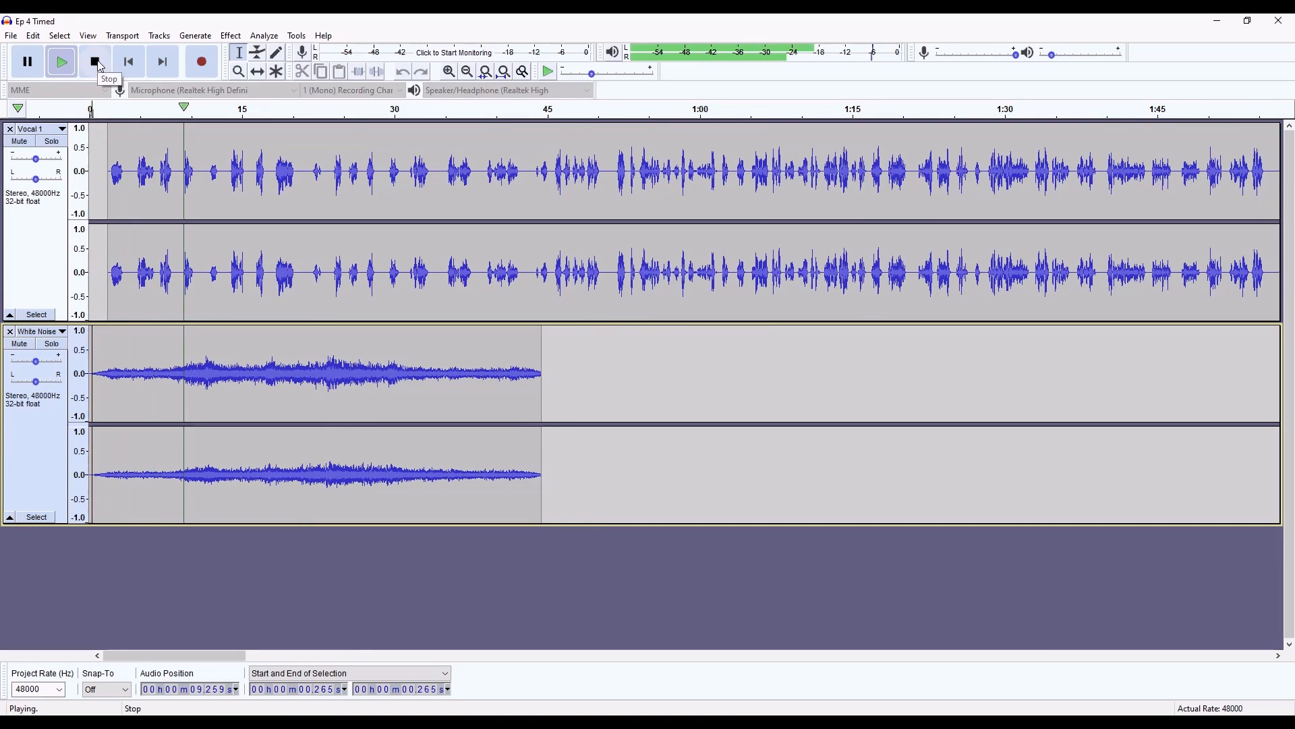
click(96, 64)
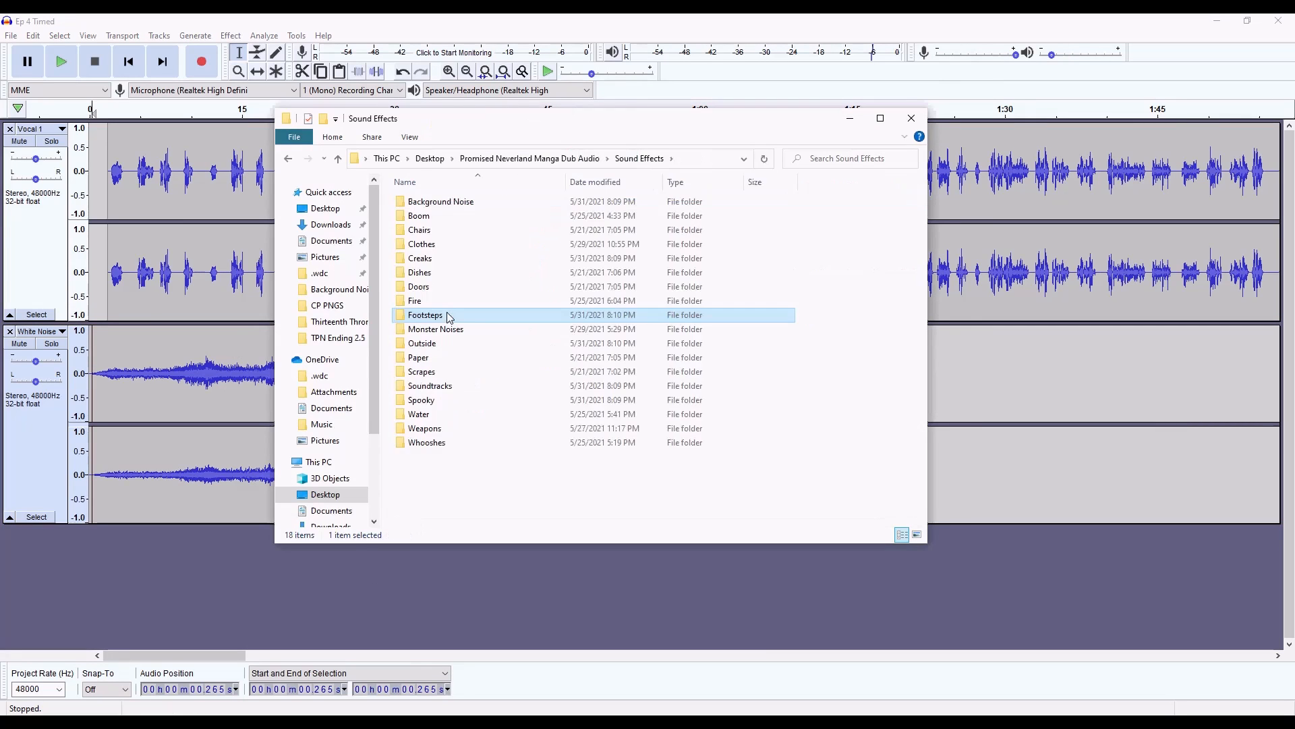
double_click(448, 318)
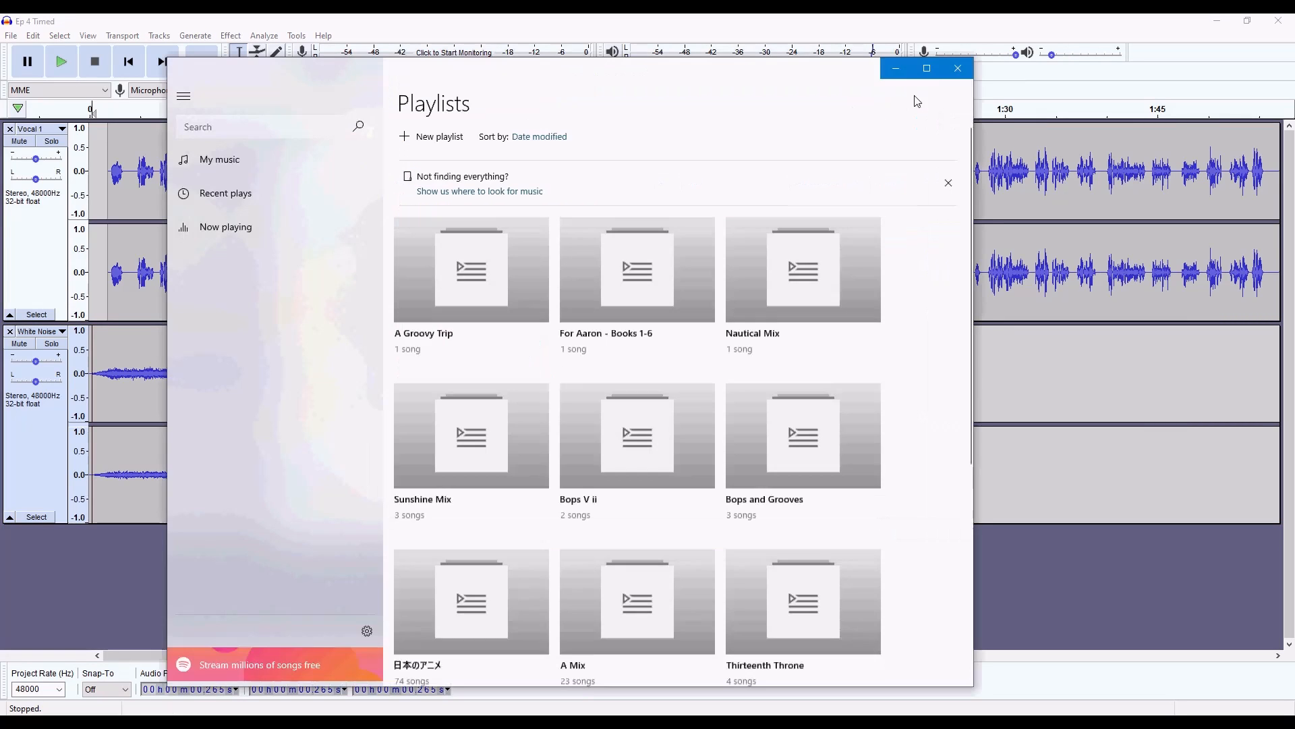
click(959, 69)
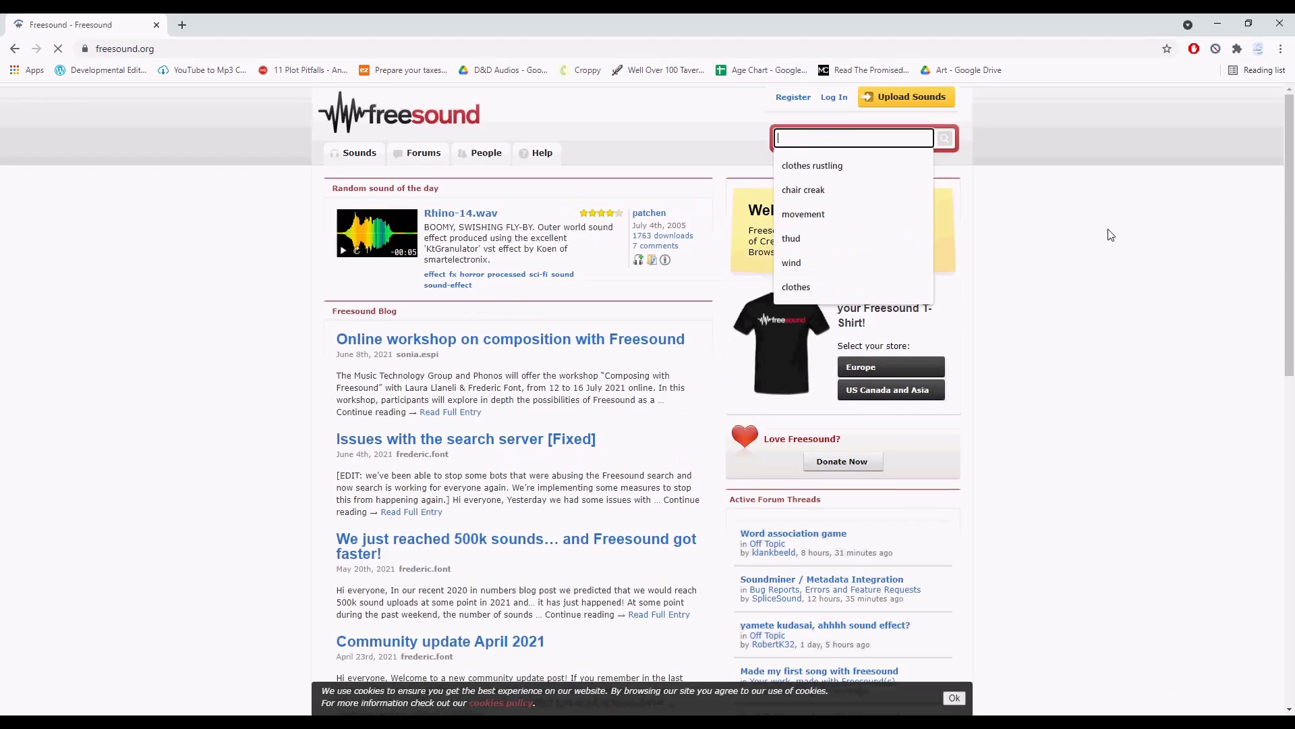
- Search Freesound for "footsteps stone", preview the results and open Footsteps on Stone in a separate tab
text(footsteps stone)
key(Return)
scroll(328, 303, down, 5)
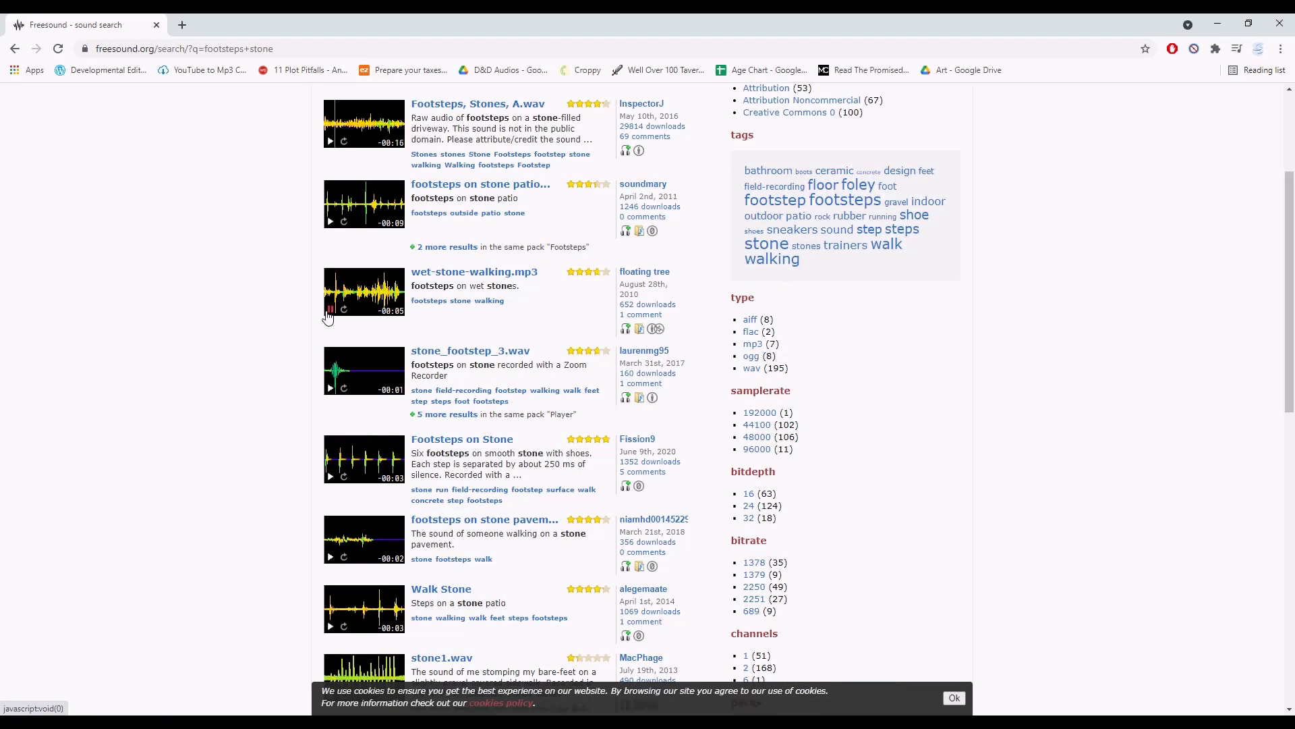
click(330, 275)
middle_click(329, 283)
- Preview more first-page results and open Steps_stone_1.wav and walking on stone.aif in separate tabs
scroll(332, 295, down, 1)
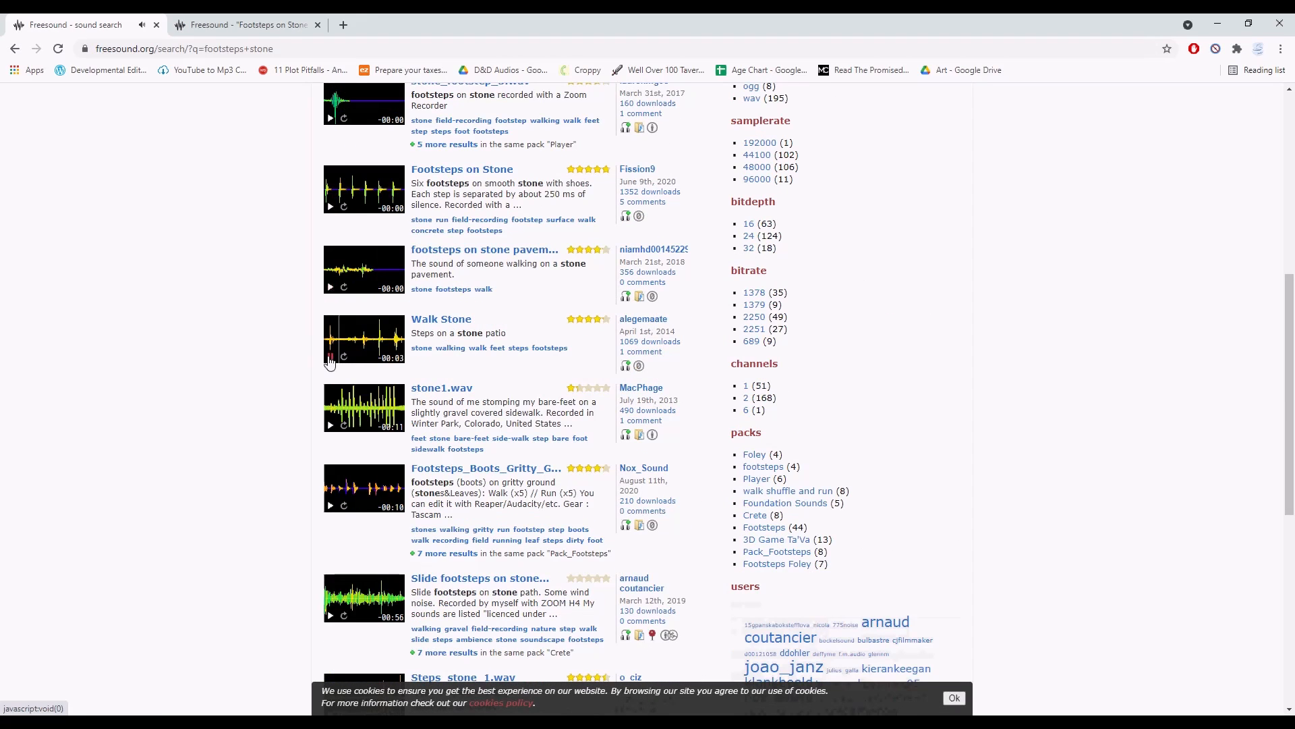
scroll(330, 337, down, 6)
right_click(438, 273)
click(472, 284)
scroll(330, 405, down, 2)
click(330, 556)
right_click(440, 519)
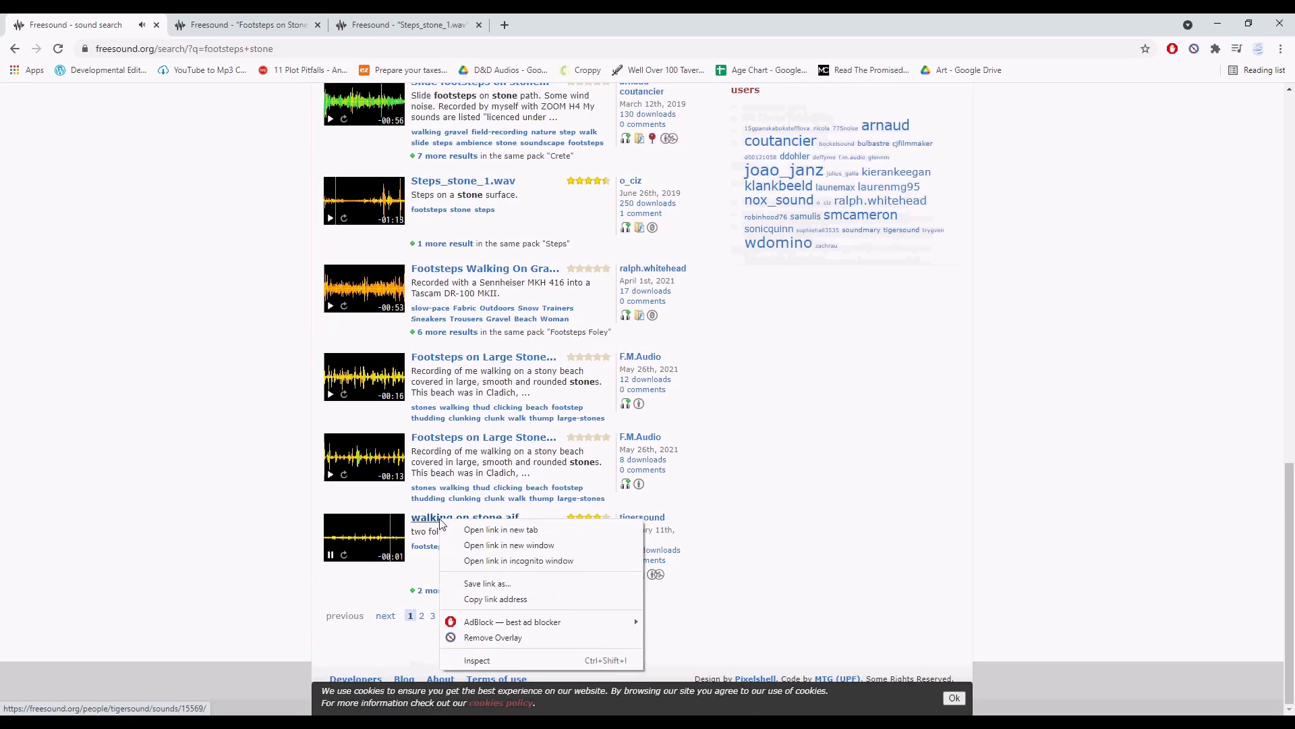
click(472, 529)
- On the second results page, open the walking over crushed stone and footsteps river gravel sounds in separate tabs
click(385, 614)
click(330, 422)
middle_click(486, 318)
scroll(333, 320, down, 15)
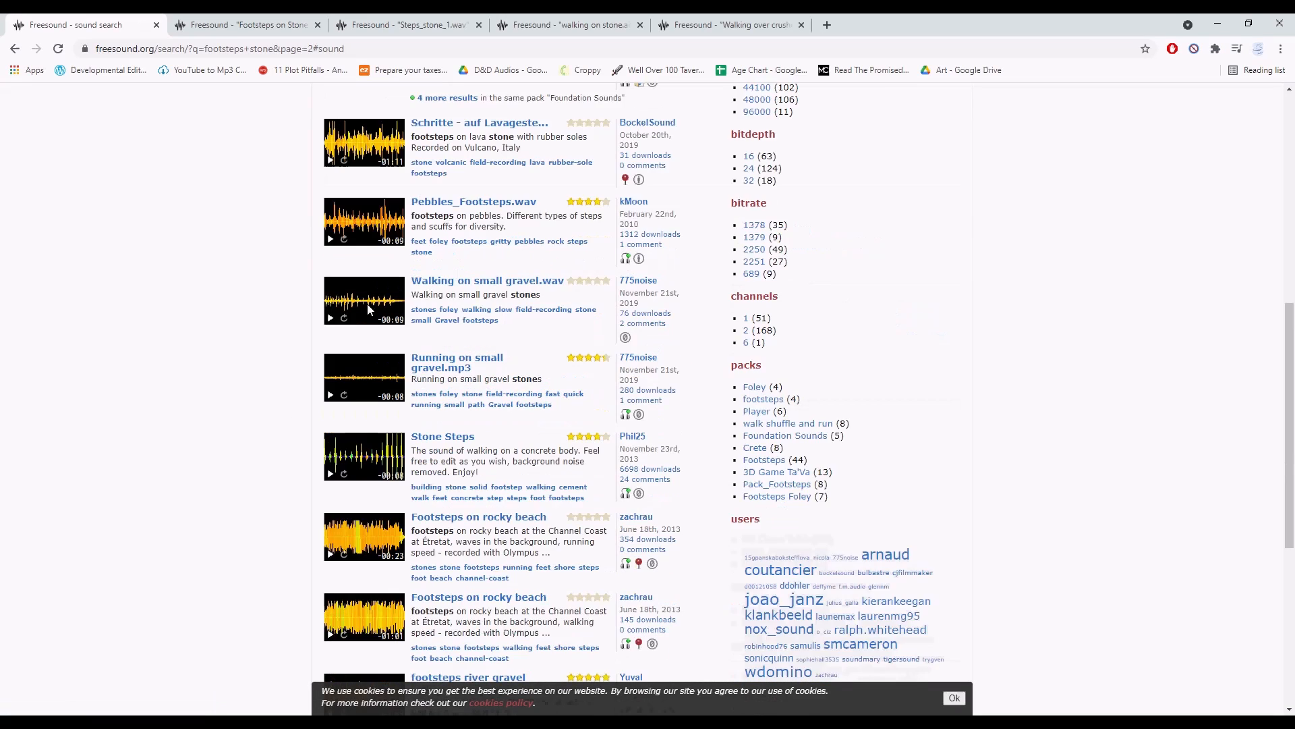
- Log in to Freesound from the footsteps river gravel page and download that sound
click(853, 25)
click(902, 398)
click(356, 287)
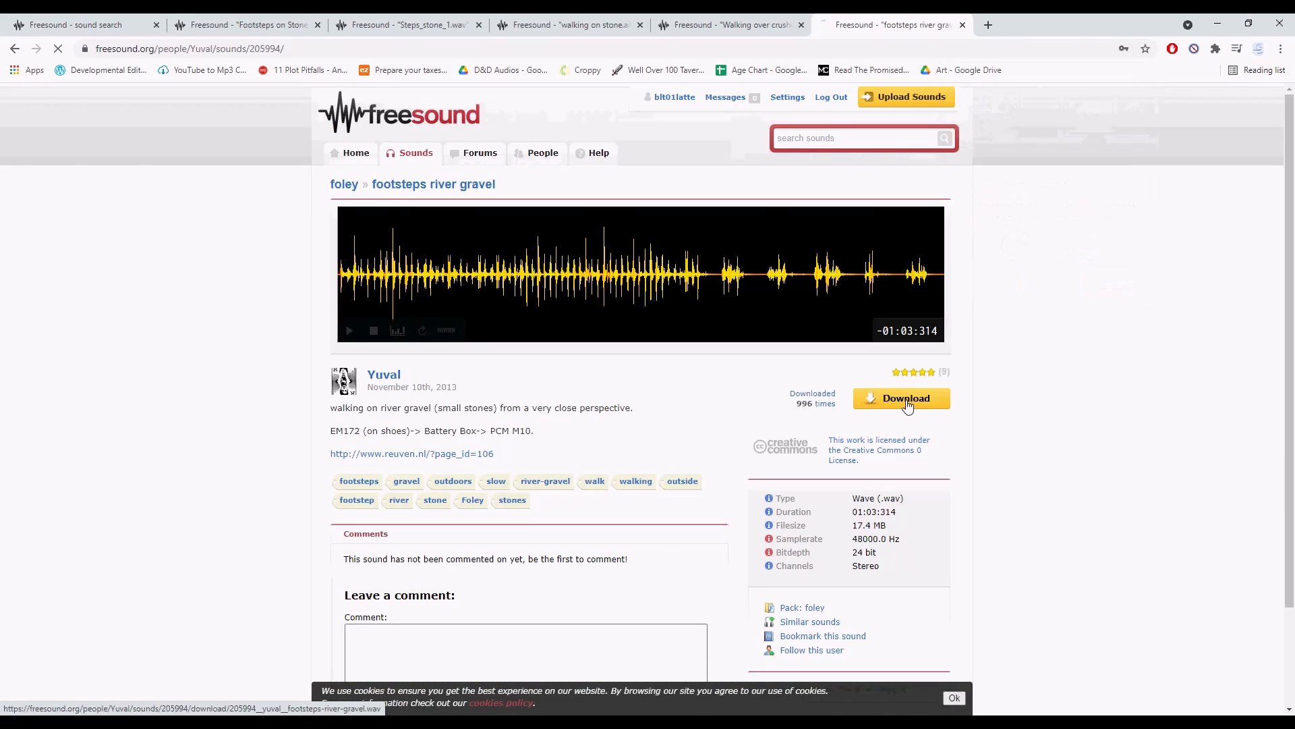
click(908, 403)
- Download the walking over crushed stone, walking on stone, Steps_stone_1 and Footsteps on Stone sounds from their open tabs
click(732, 25)
click(902, 398)
click(571, 25)
click(410, 25)
click(248, 25)
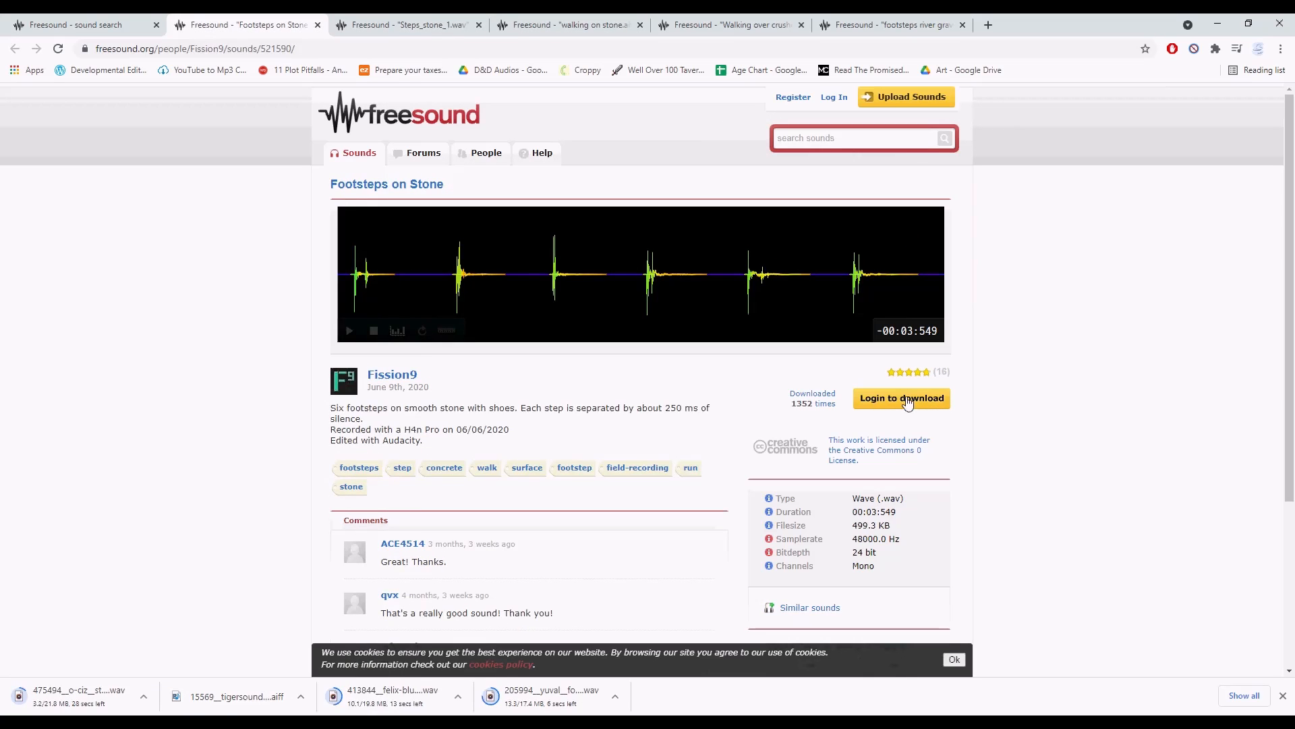
click(908, 404)
- Close the five sound tabs whose files have been downloaded
click(318, 25)
click(318, 25)
click(318, 26)
click(317, 25)
click(318, 25)
- Open Passos na brita / Walk in crushed stone and, from the third results page, Concrete Footsteps in separate tabs
middle_click(480, 410)
click(385, 577)
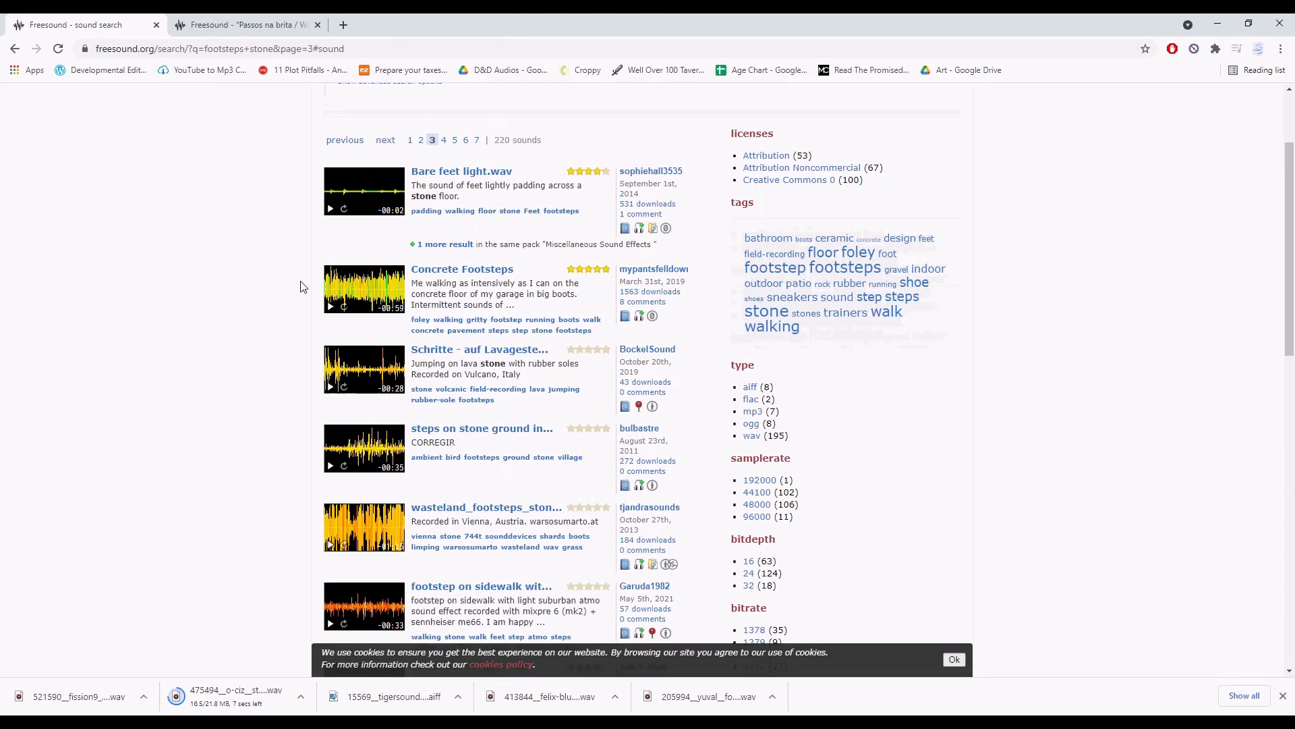
middle_click(462, 269)
- Download the Concrete Footsteps and Passos na brita / Walk in crushed stone sounds
click(445, 25)
click(902, 399)
click(249, 25)
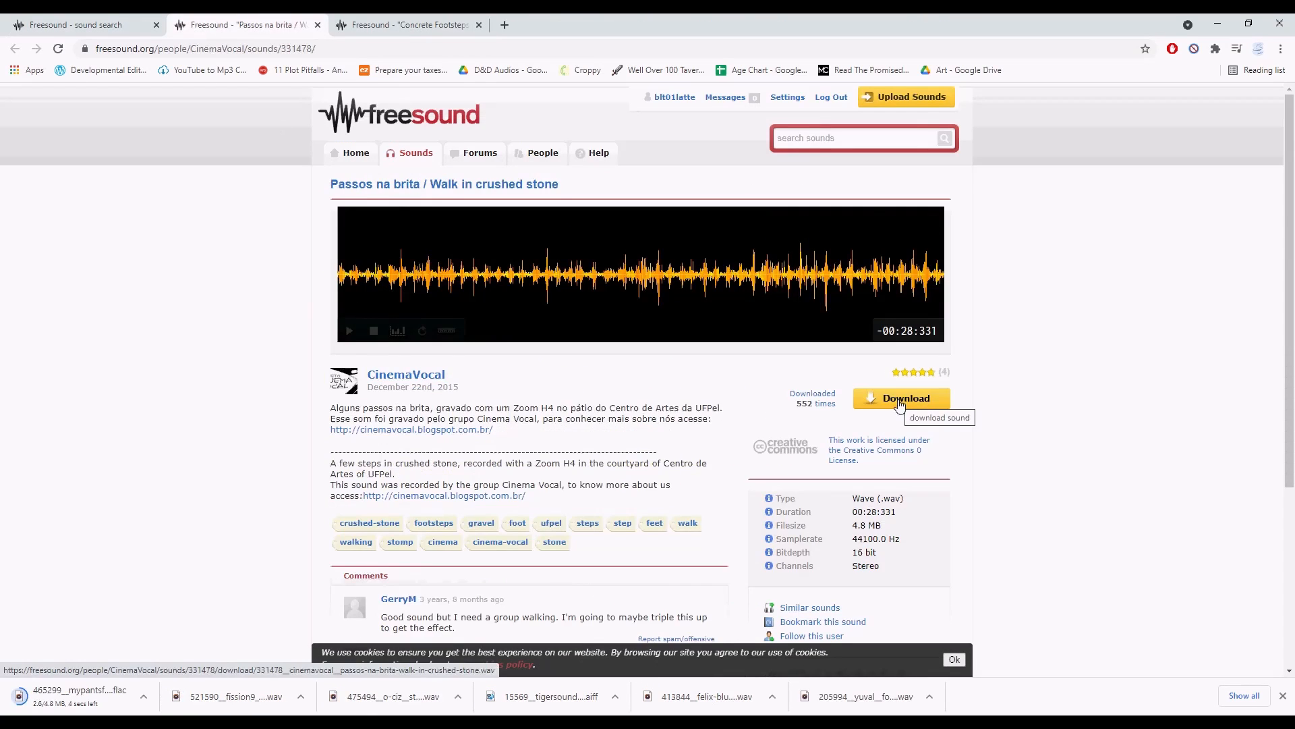
click(902, 399)
- Preview the remaining third-page footstep results and open the Ghostly Walking Stick sound in a separate tab
click(86, 25)
scroll(331, 310, down, 7)
click(330, 233)
scroll(330, 337, down, 6)
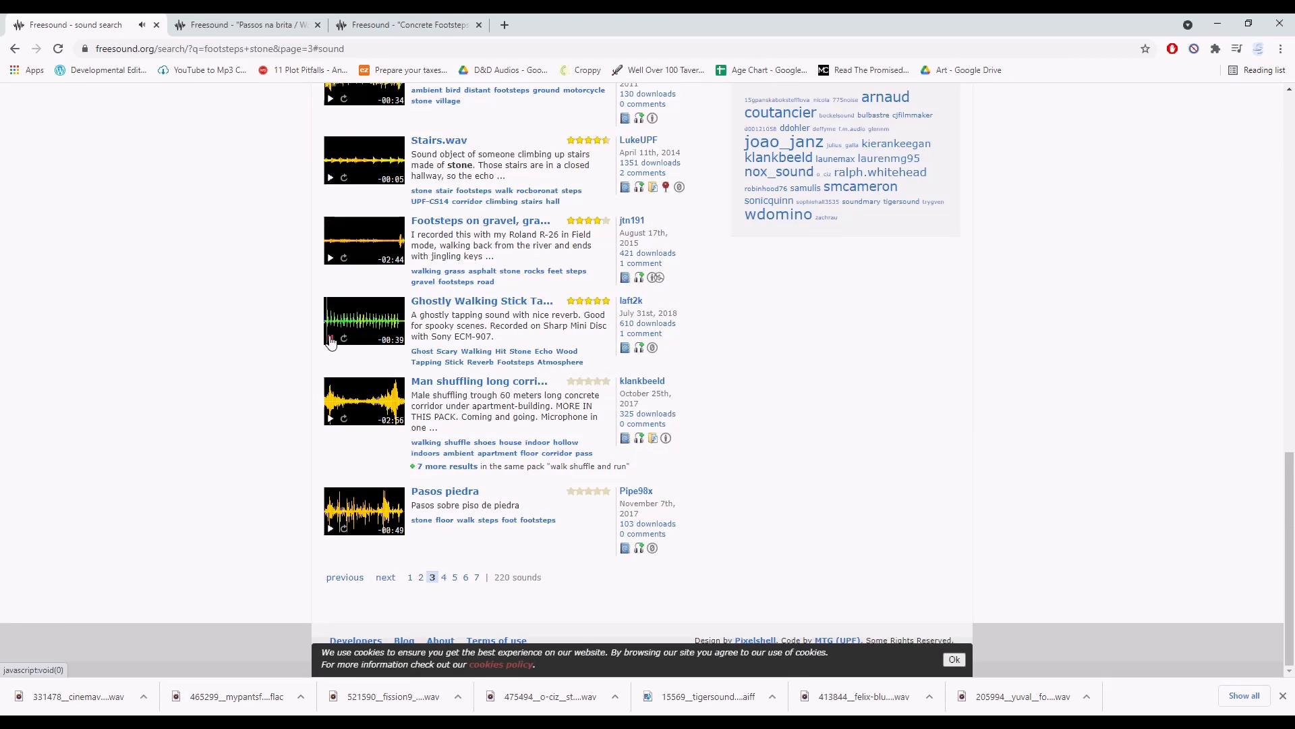
- Preview the fourth results page, open ying footstep 01.wav in a separate tab and go on to page 5
click(385, 577)
scroll(479, 430, down, 6)
scroll(329, 305, down, 6)
click(331, 345)
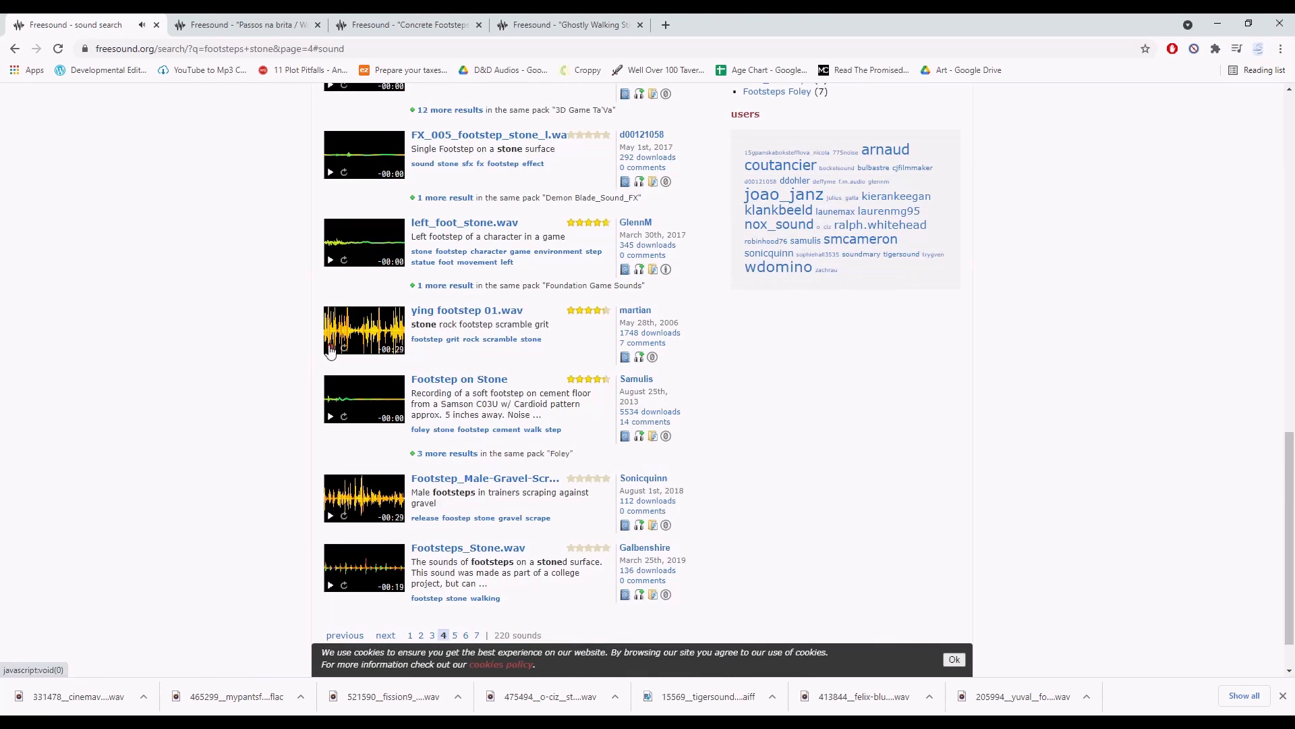
middle_click(464, 309)
scroll(334, 405, down, 1)
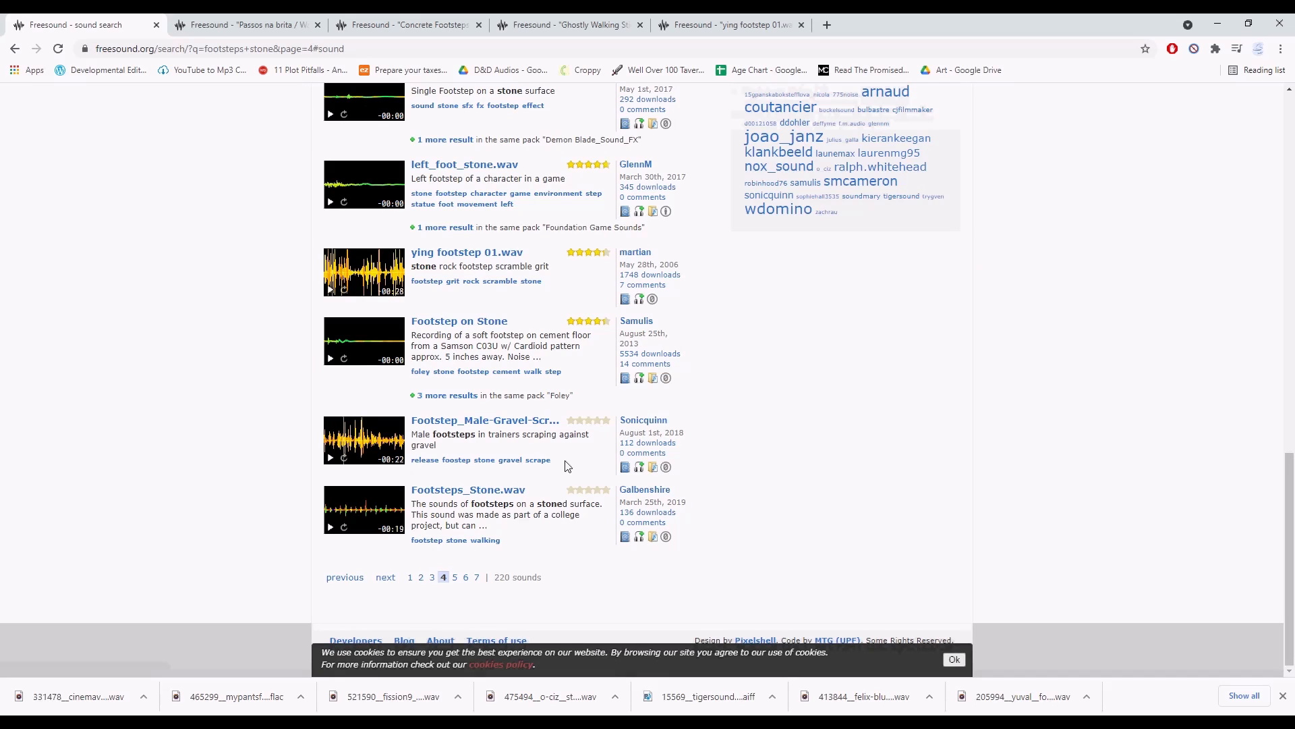
click(455, 577)
- Download the sounds waiting in the open tabs, including footstep_concrete, and close the finished tabs
click(318, 25)
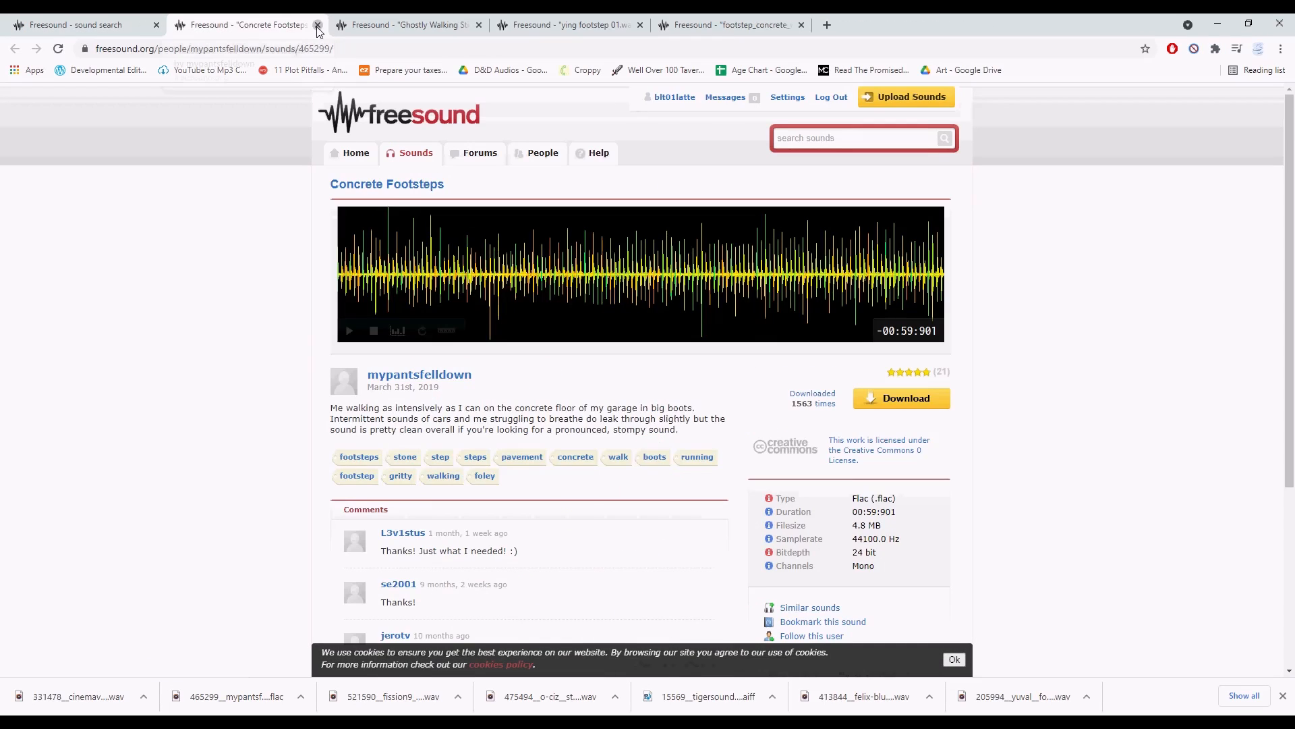
click(317, 25)
click(566, 25)
click(905, 396)
click(317, 25)
click(318, 25)
- Preview the walking-on-stones recordings on the fifth results page
click(81, 25)
scroll(327, 458, down, 7)
scroll(328, 465, down, 1)
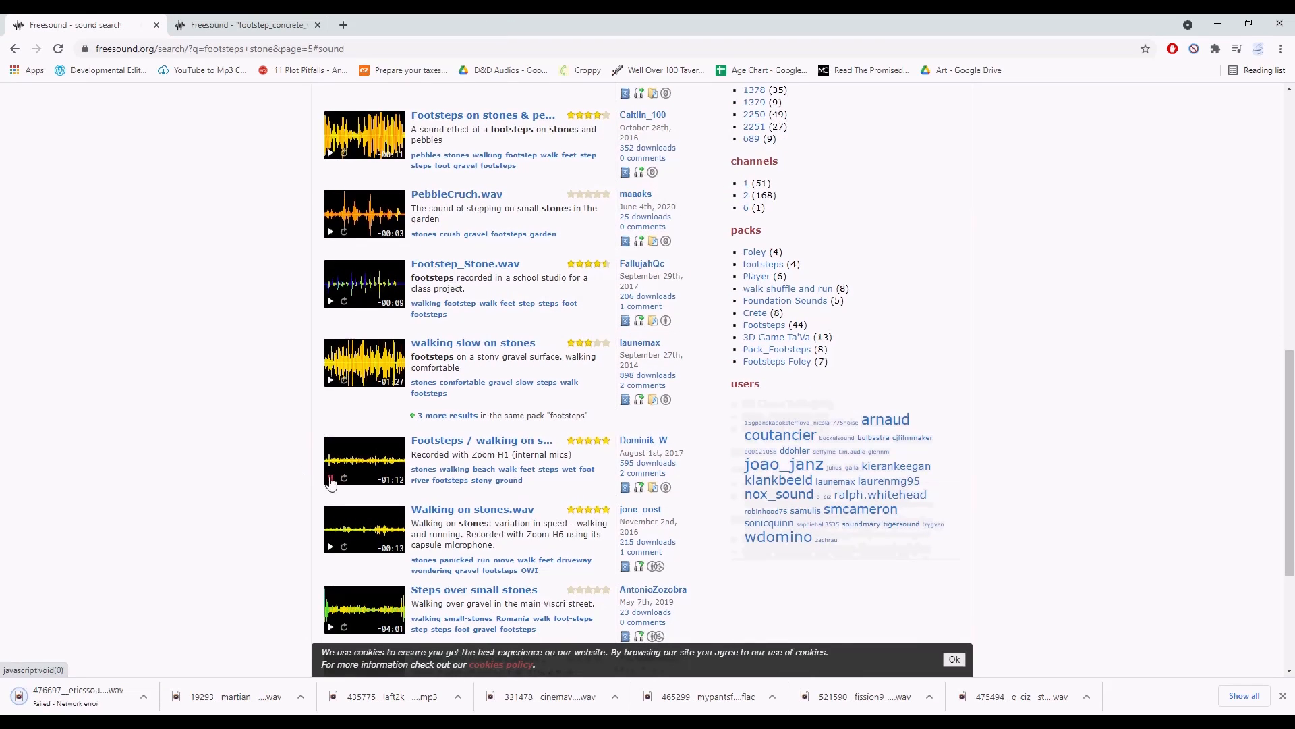
click(330, 548)
scroll(261, 434, down, 3)
- Look through results pages 6 and 7 for further usable stone footstep sounds
click(466, 577)
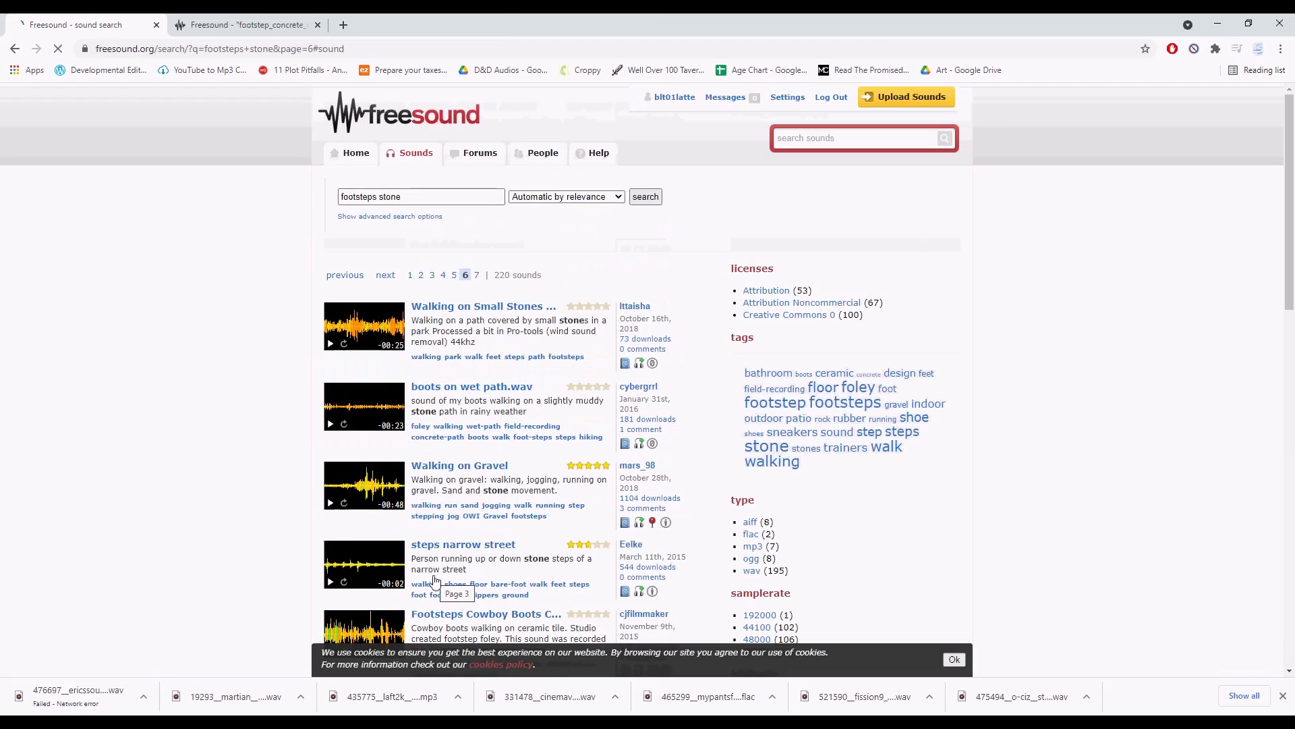
key(XF86AudioLowerVolume)
click(329, 503)
scroll(327, 502, down, 11)
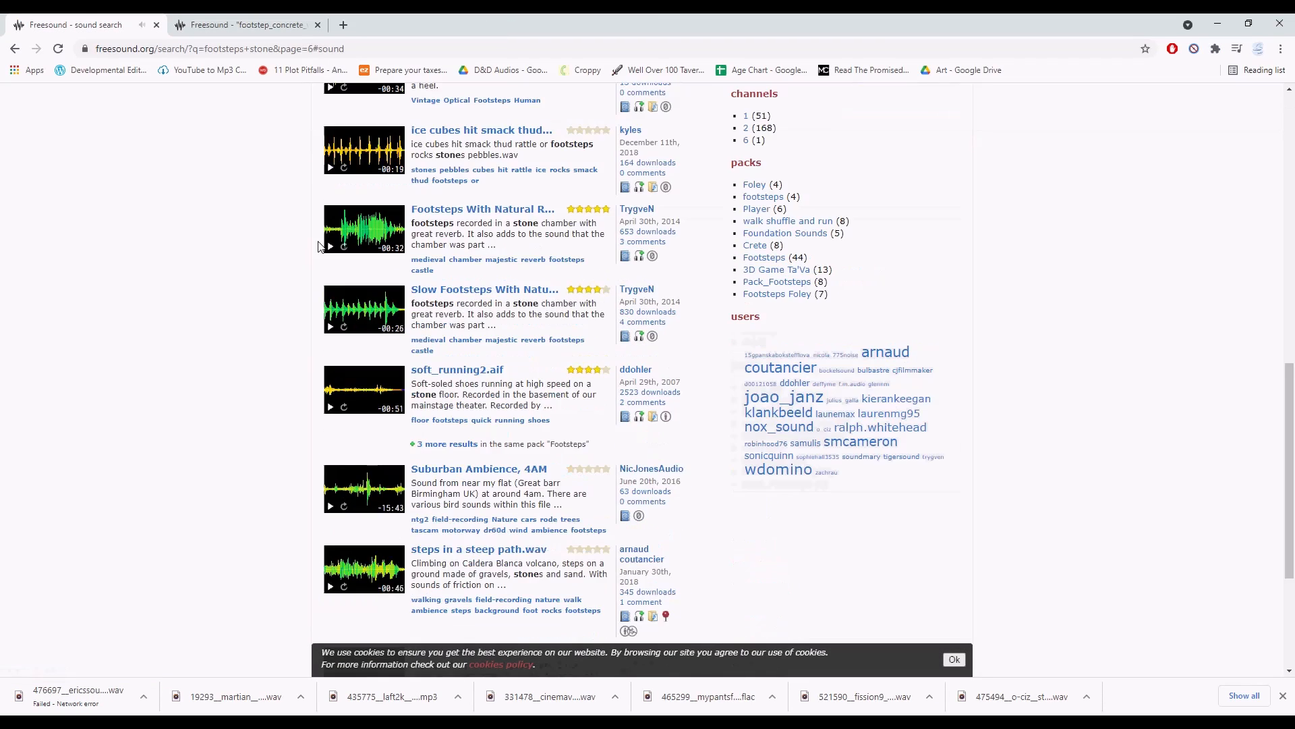
scroll(333, 257, down, 4)
click(478, 577)
scroll(478, 576, down, 10)
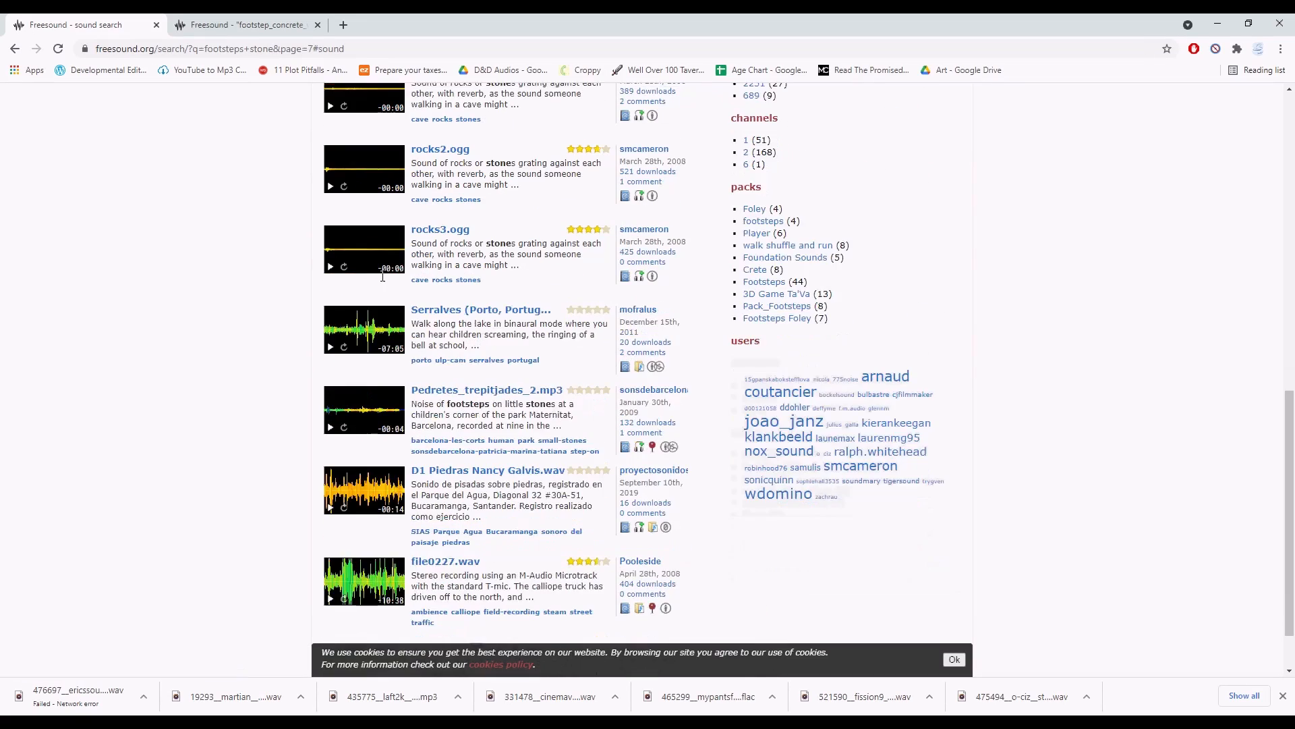
scroll(479, 539, up, 12)
- Download the footstep_concrete sound again and return to the search results
click(246, 25)
click(948, 168)
click(902, 398)
click(948, 168)
click(84, 26)
- Switch to File Explorer and move the newly downloaded footstep sounds from Downloads into the project's Footsteps folder
key(alt+Tab)
drag(641, 120, 421, 108)
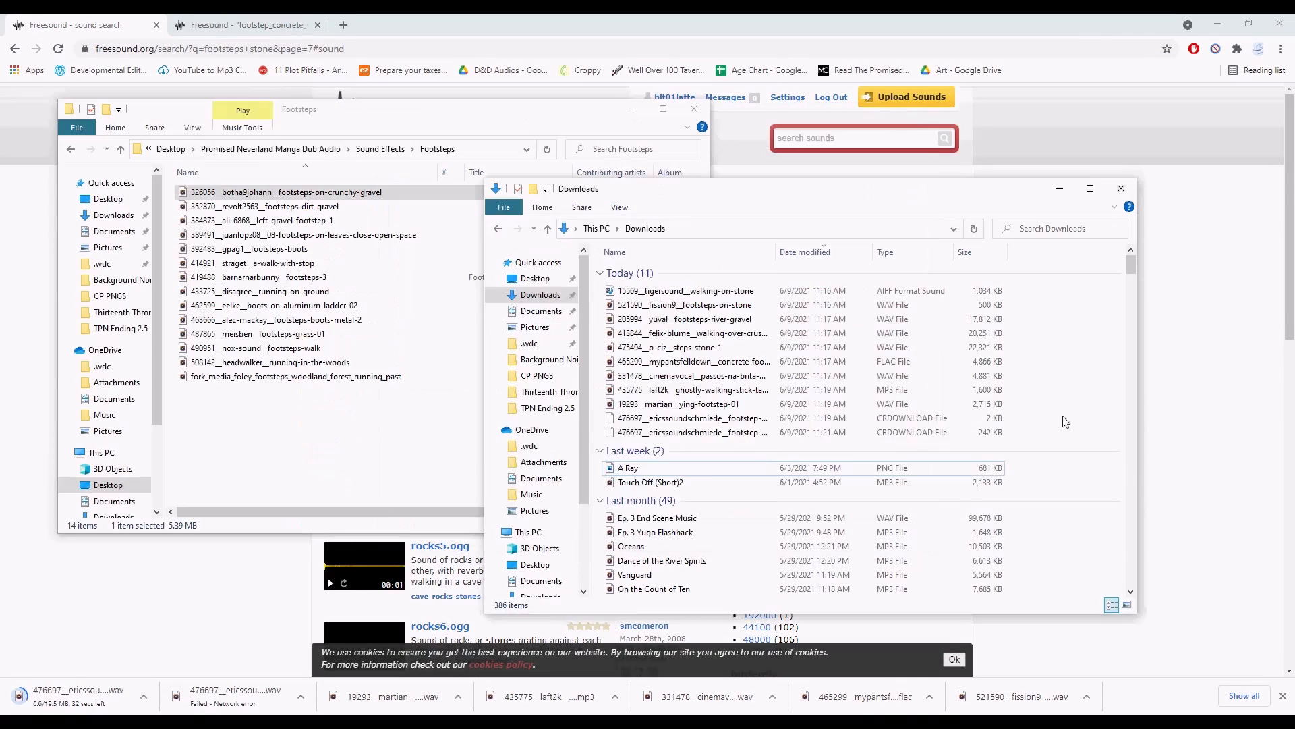
drag(1053, 406, 742, 290)
drag(675, 348, 466, 419)
key(alt+Up)
double_click(203, 297)
right_click(600, 289)
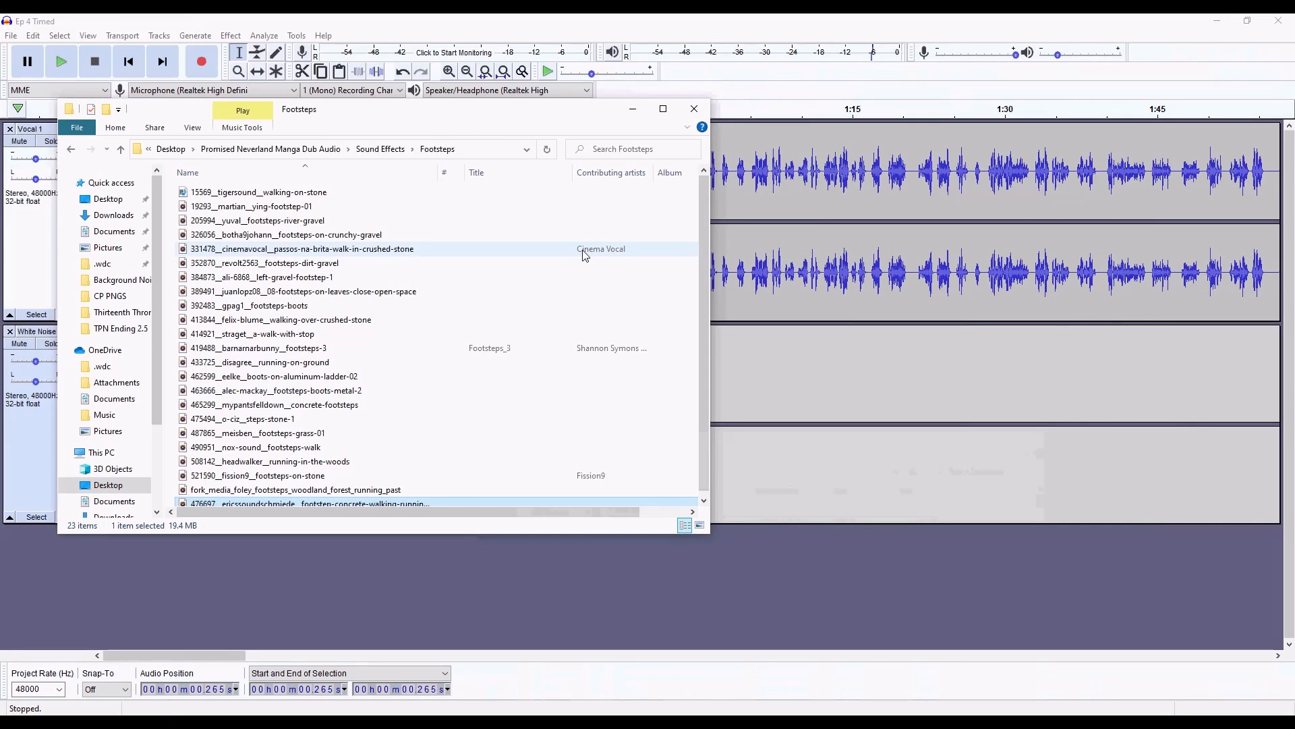
- Listen to several clips in the Footsteps folder, including footsteps-walk and the footstep-concrete recording
scroll(553, 304, down, 1)
double_click(297, 442)
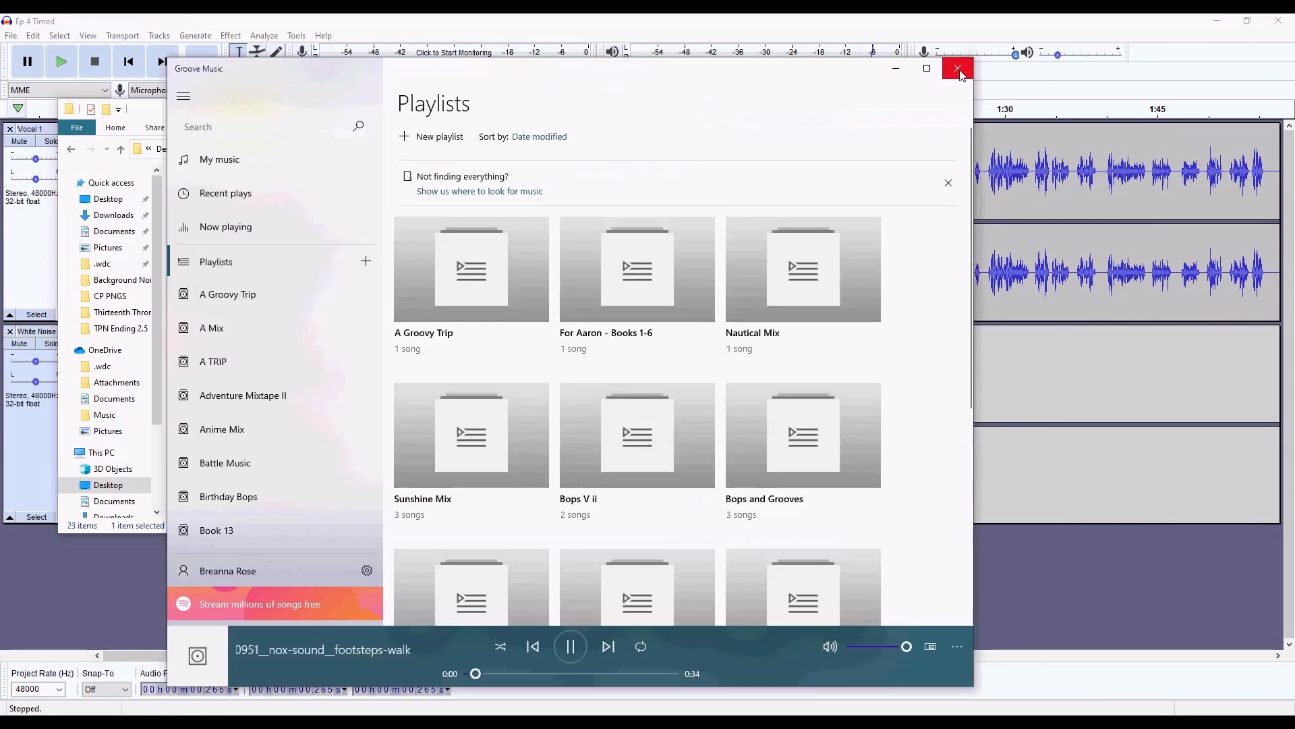
click(960, 71)
double_click(297, 300)
click(966, 66)
double_click(297, 498)
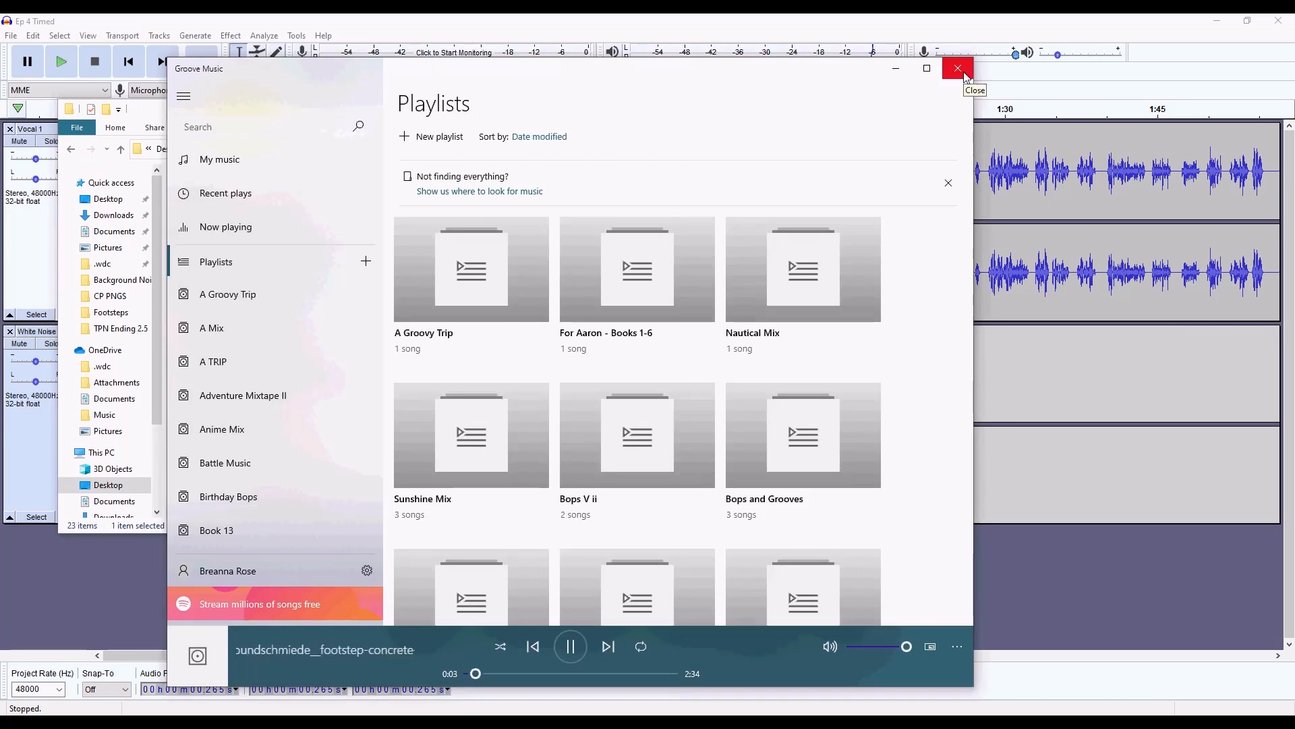
click(966, 76)
- Compare the stone footstep clips by listening to steps-stone-1, footsteps-on-stone and other downloads
double_click(337, 484)
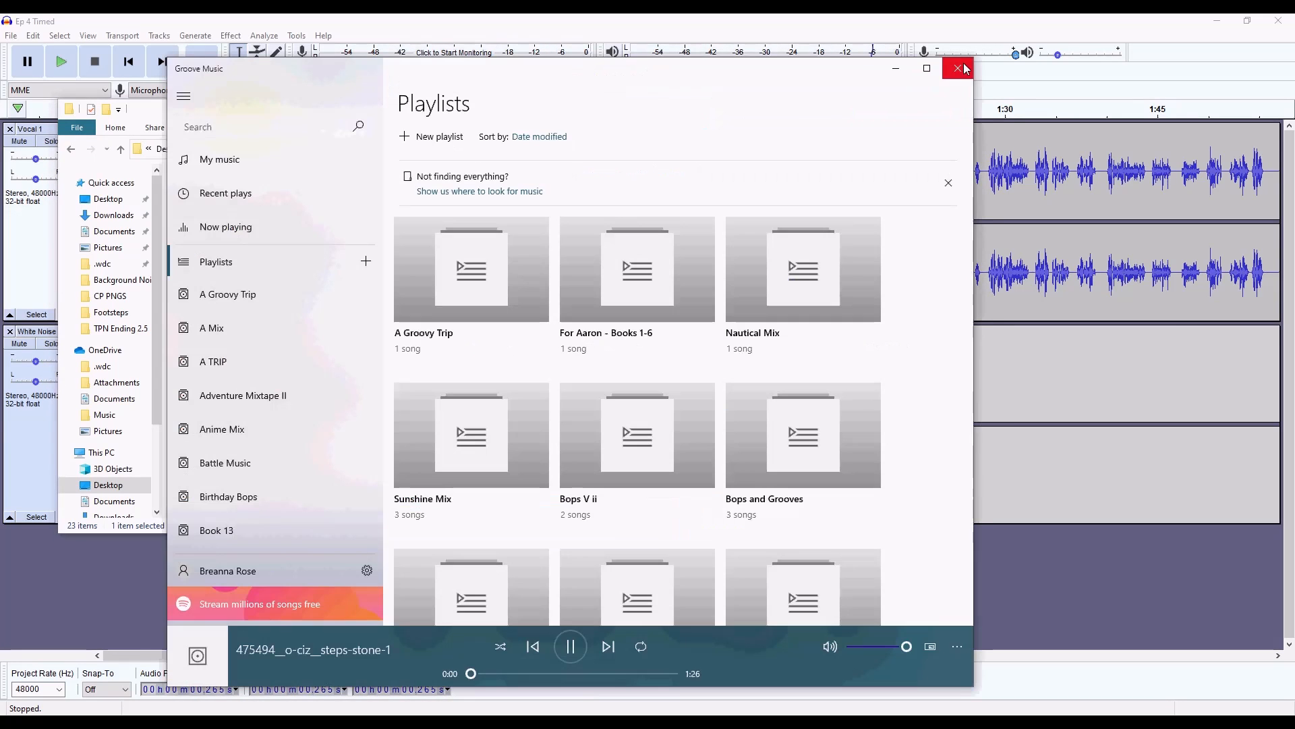
click(965, 69)
double_click(337, 471)
click(956, 68)
double_click(337, 471)
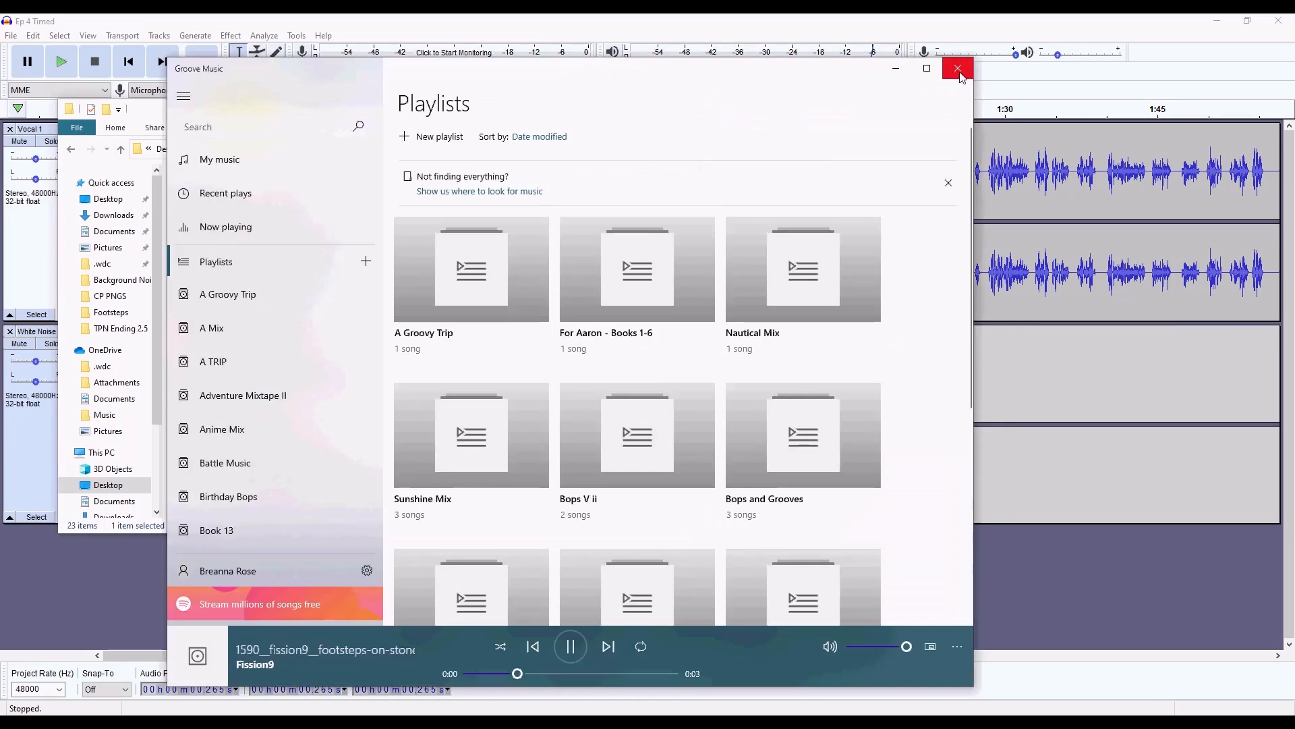
click(961, 72)
scroll(324, 338, up, 1)
double_click(316, 325)
click(958, 68)
- Preview the concrete-footsteps clip, add it to the Audacity project below the White Noise track and minimize the folder window
double_click(337, 404)
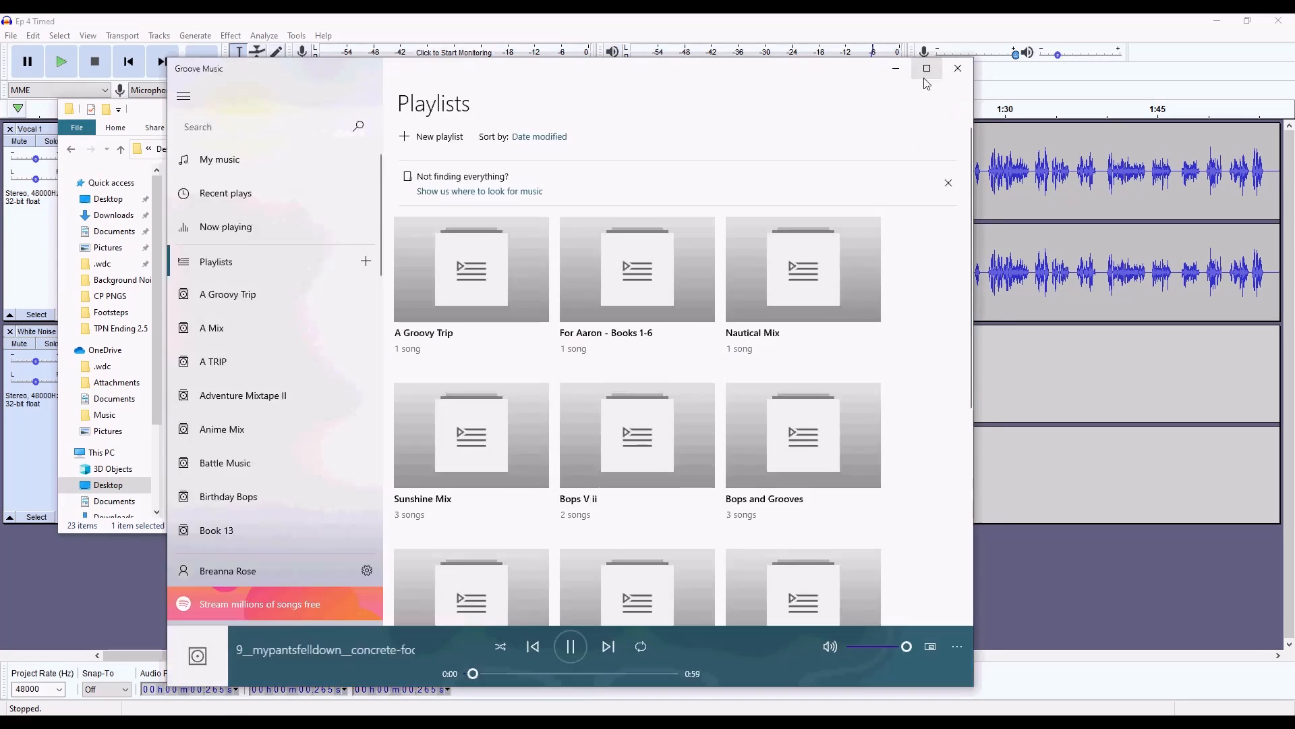
click(957, 68)
drag(323, 405, 404, 587)
click(632, 109)
- Cut single footsteps off the end of the footsteps clip in the Sound Effects track and paste them separately after it
click(448, 71)
click(449, 71)
click(449, 71)
click(448, 72)
drag(234, 578, 112, 579)
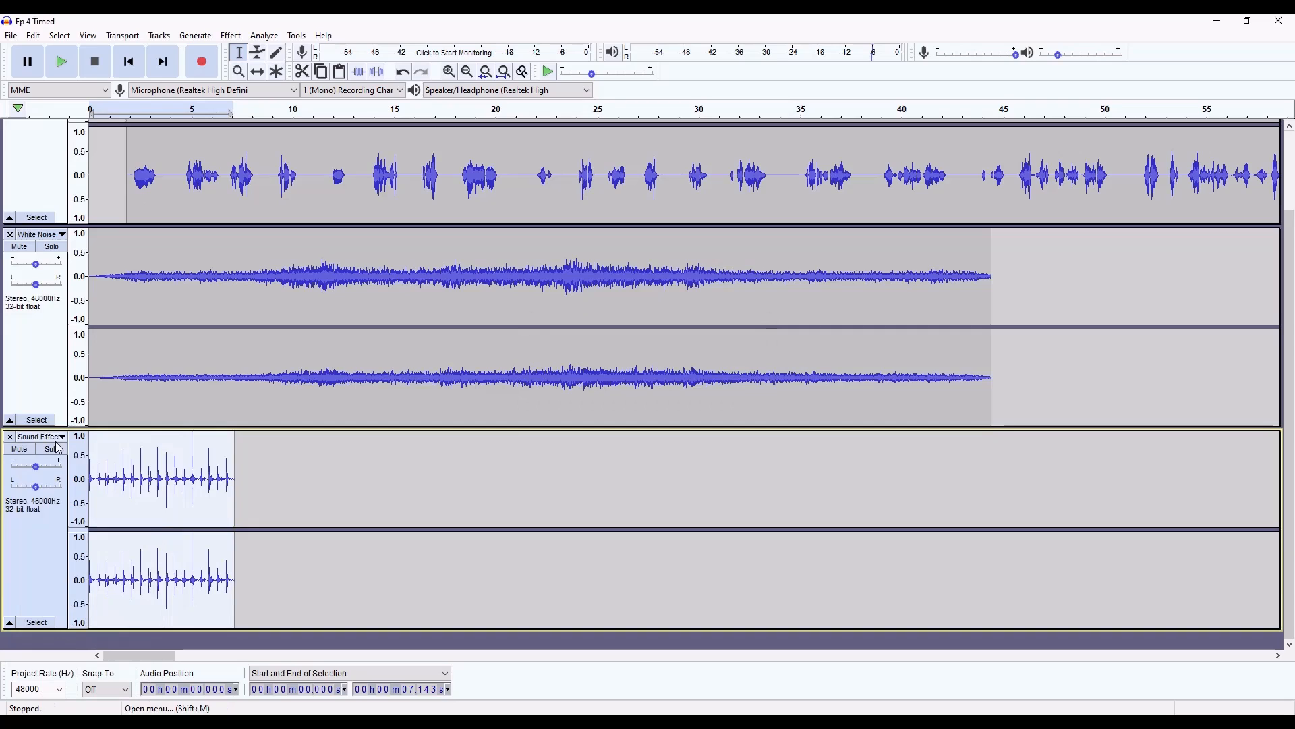
scroll(246, 518, down, 1)
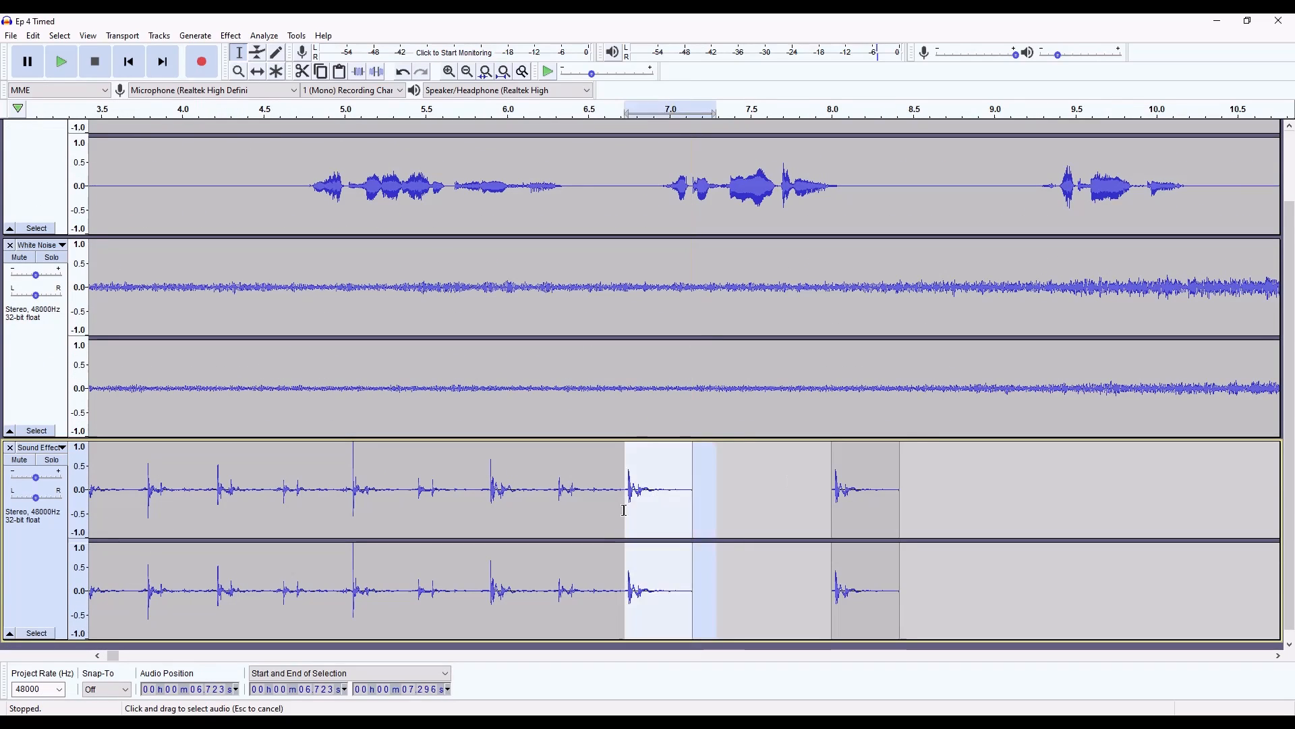
drag(624, 501, 555, 501)
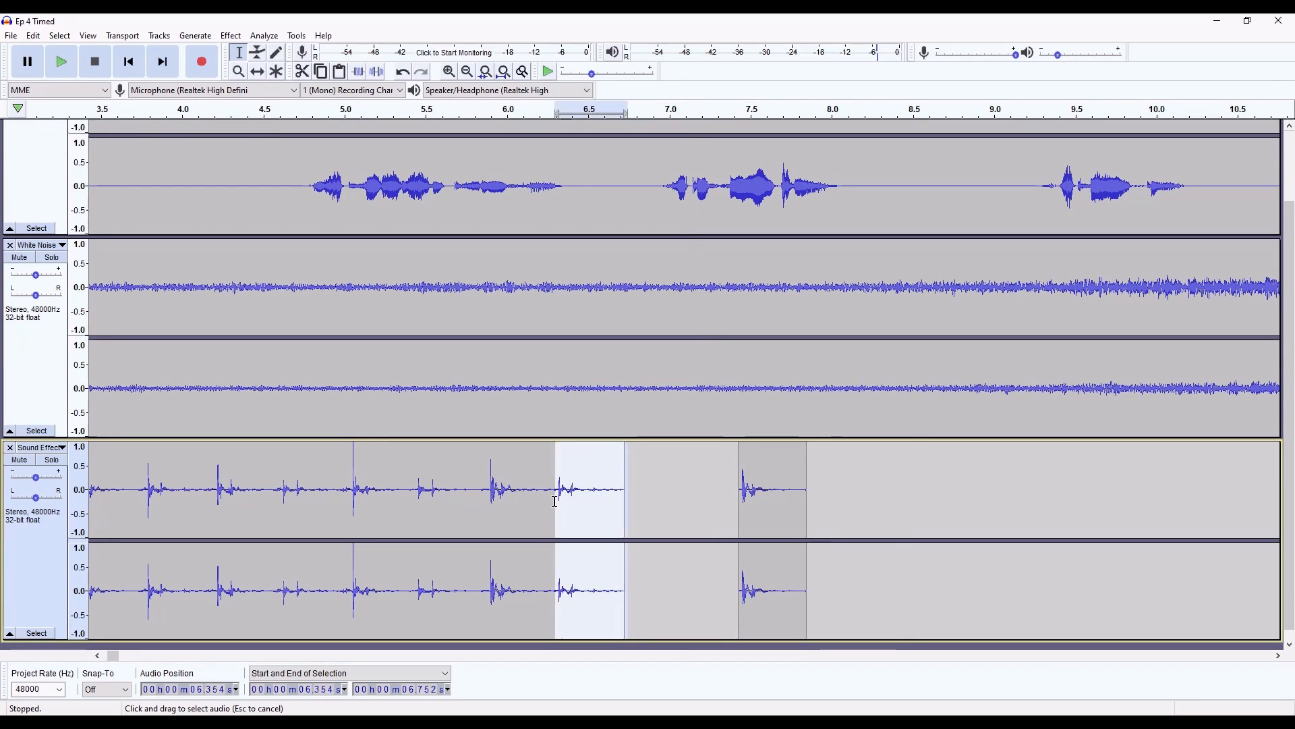
click(1079, 476)
key(ctrl+v)
- Divide the rest of the footsteps clip into separate single-footstep pieces
drag(634, 507, 406, 499)
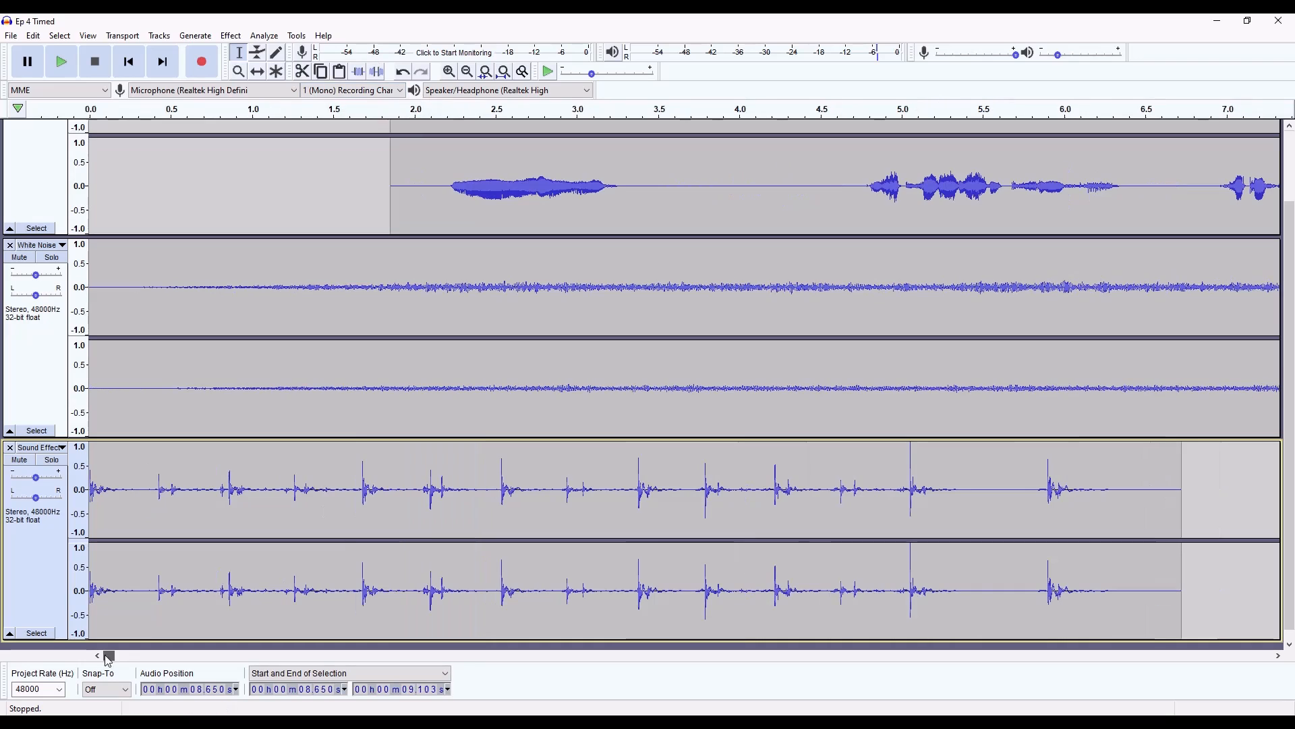
drag(891, 512, 825, 511)
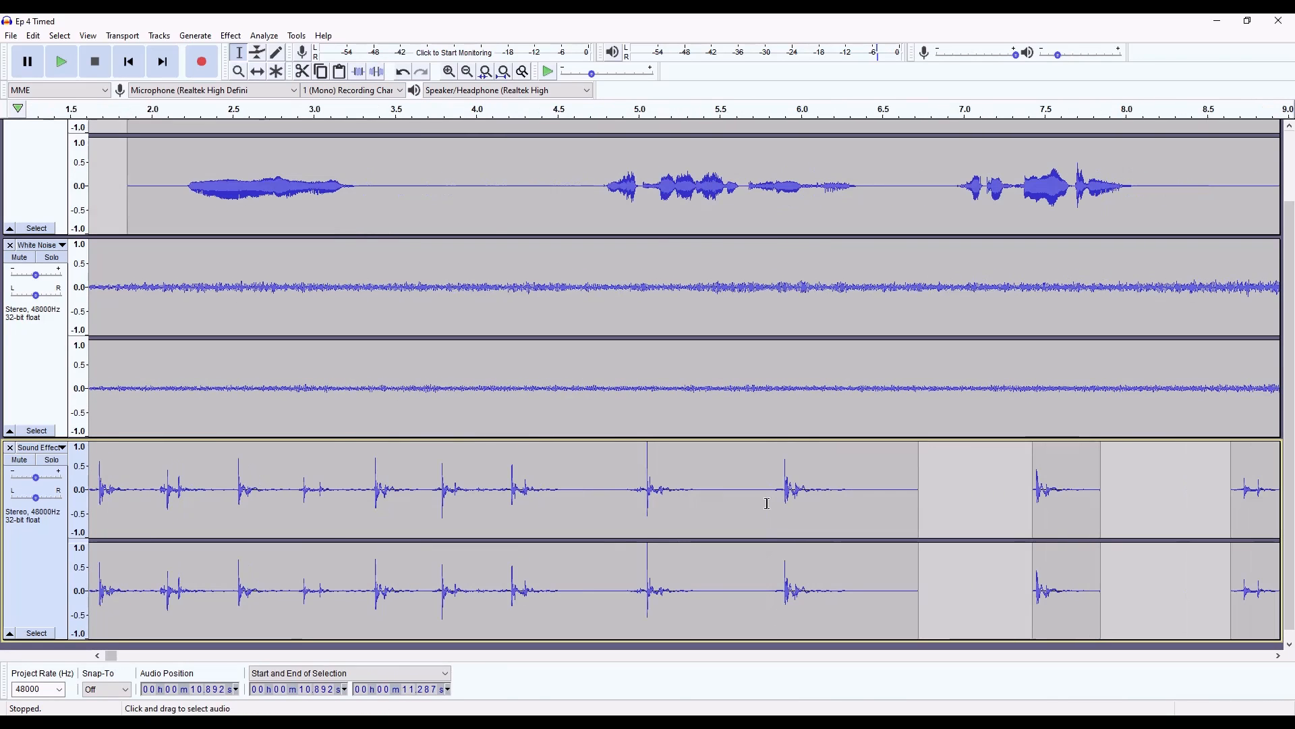
drag(575, 522, 485, 521)
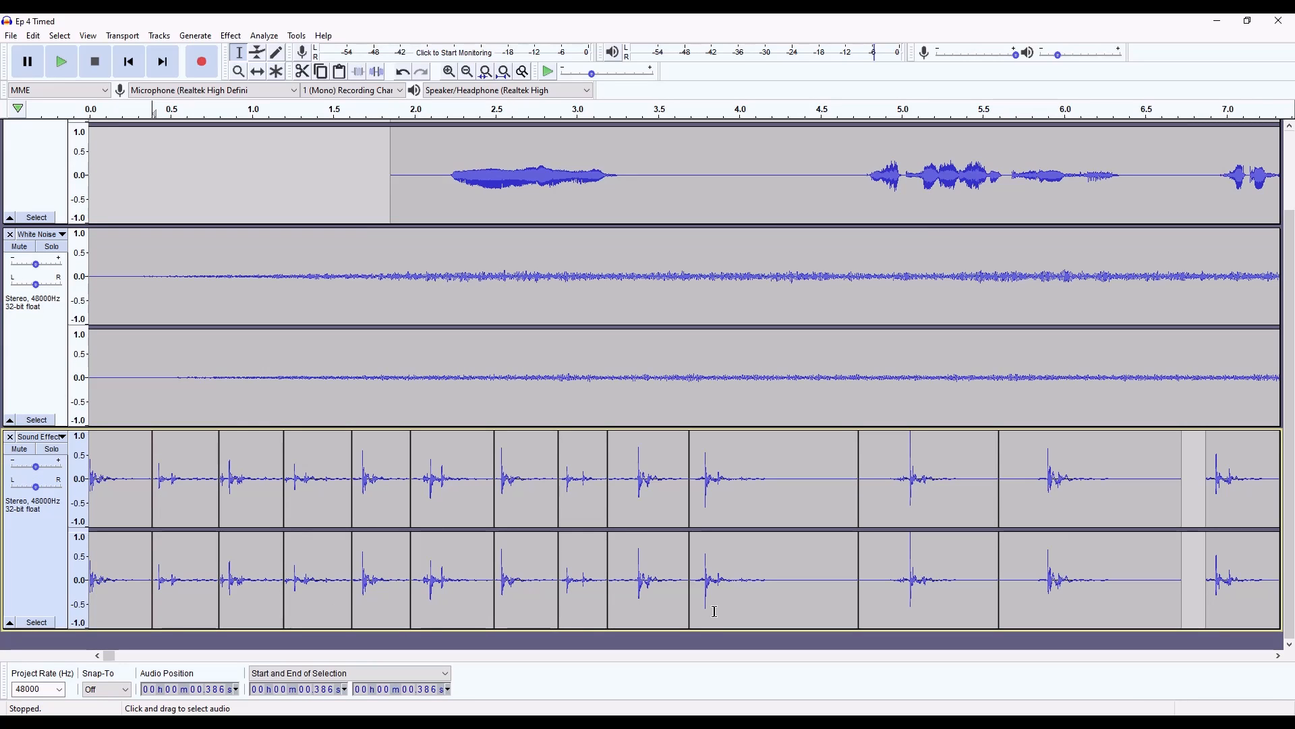
- Shorten the gap between the footstep clips at about 8.3 seconds and insert a short gap after the footstep at about 9 seconds
click(467, 72)
click(467, 71)
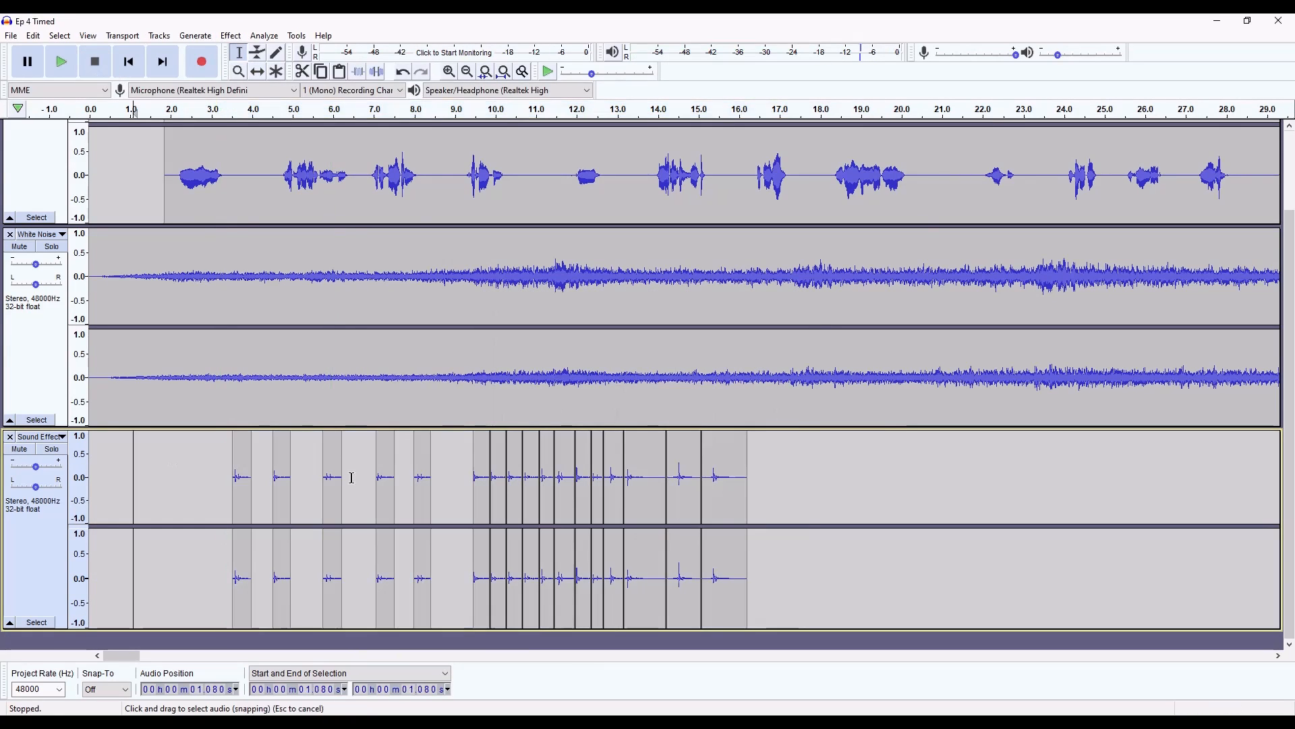
drag(427, 482, 438, 482)
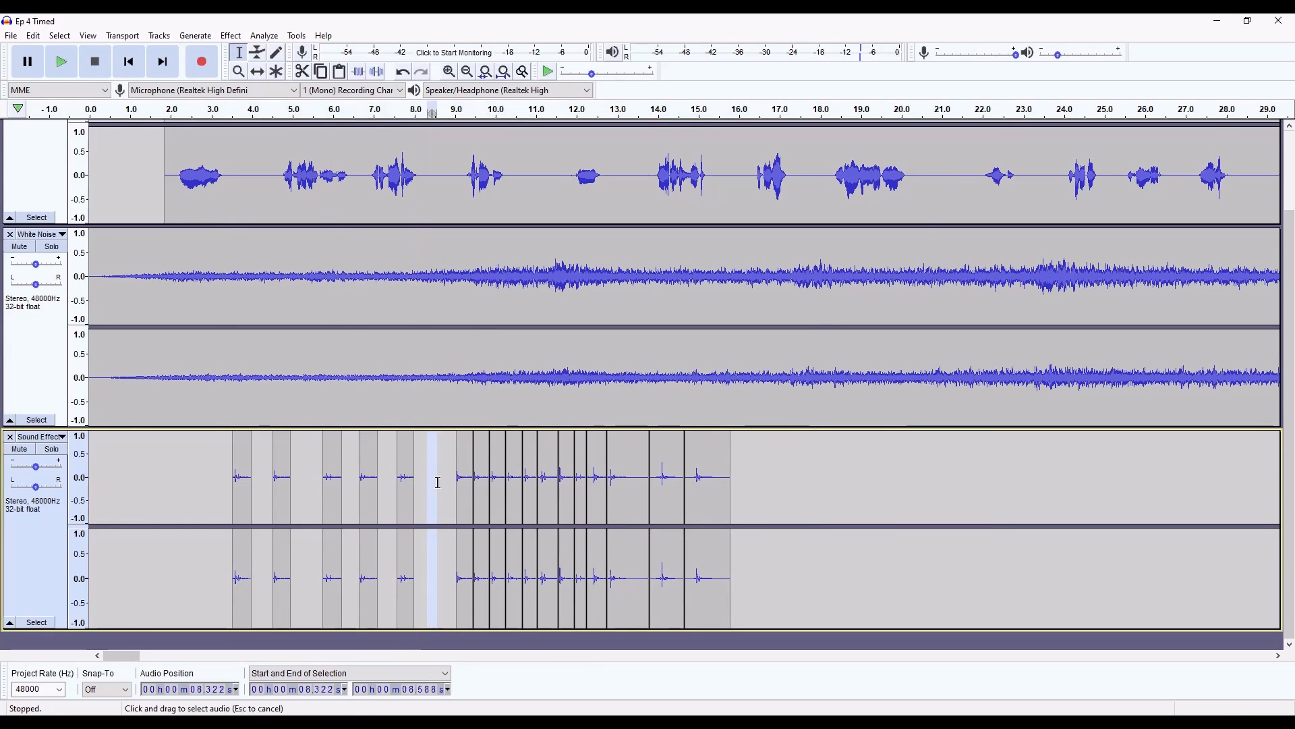
key(ctrl+1)
click(763, 521)
key(ctrl+v)
key(Right)
key(Right)
key(Right)
key(Right)
key(Right)
key(Right)
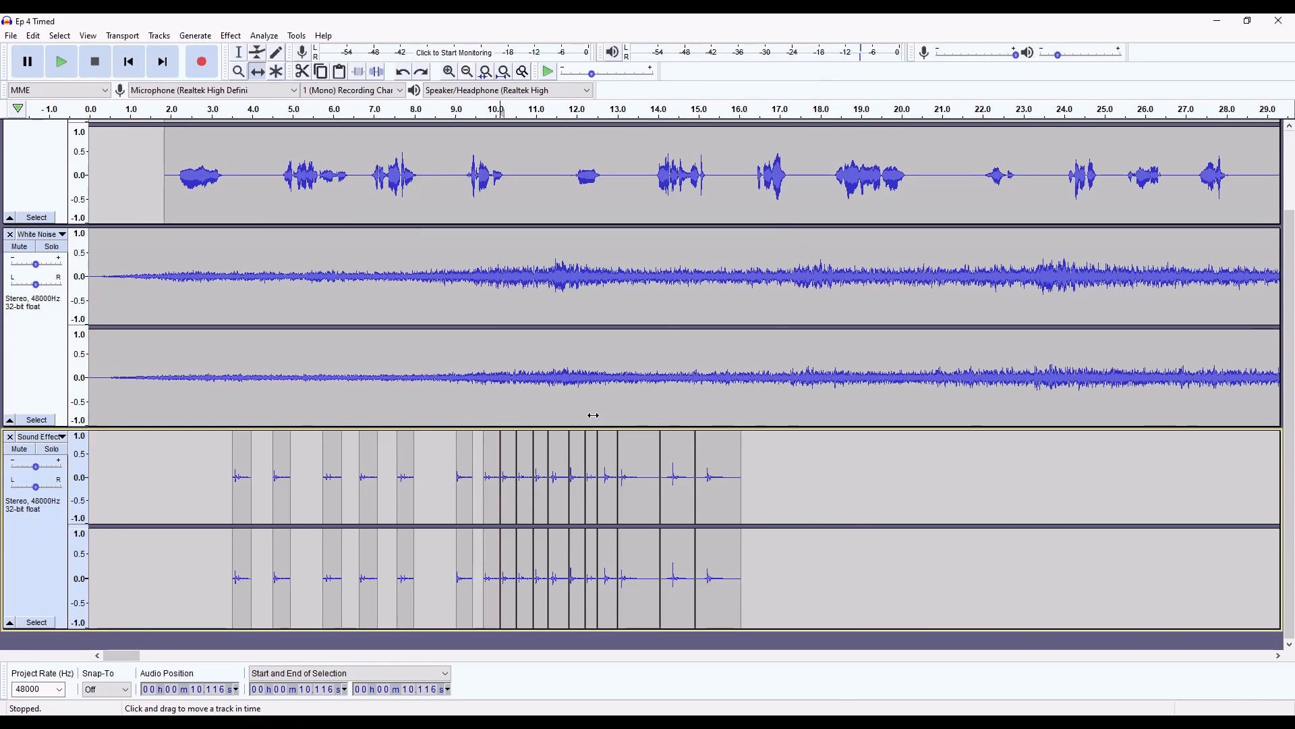
- Time-shift the tightly packed footsteps apart between about 8 and 19 seconds, then play the start of the episode
drag(718, 474, 750, 474)
drag(607, 476, 636, 475)
drag(591, 476, 616, 476)
mouse_move(577, 476)
mouse_down()
mouse_move(591, 476)
mouse_move(574, 477)
mouse_up()
drag(465, 477, 434, 477)
mouse_move(490, 477)
mouse_down()
mouse_move(457, 477)
mouse_move(495, 477)
mouse_up()
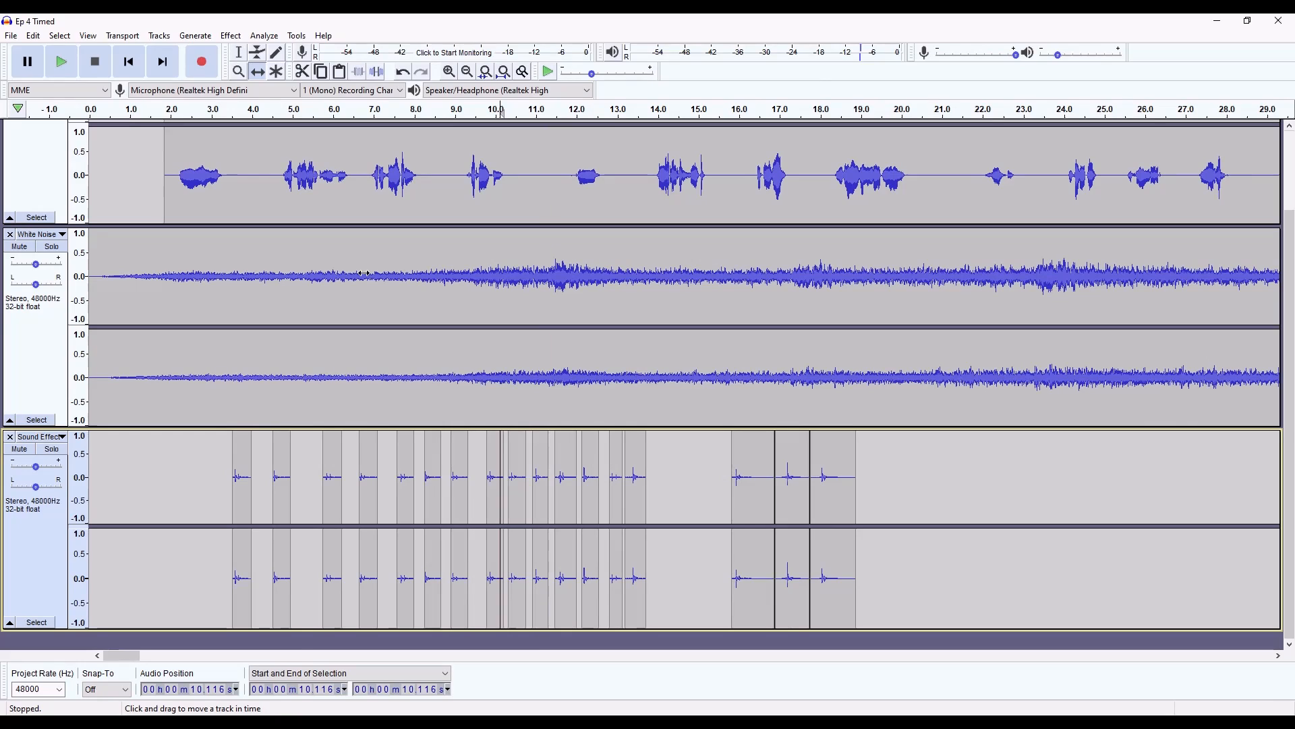
click(126, 113)
click(95, 62)
- Spread the footsteps between about 12 and 16 seconds further apart, move a final one later and play back from about 2 seconds
drag(635, 479, 690, 480)
mouse_move(621, 480)
mouse_down()
mouse_move(652, 479)
mouse_move(621, 500)
mouse_up()
mouse_move(691, 509)
mouse_down()
mouse_move(703, 508)
mouse_move(669, 496)
mouse_up()
drag(620, 491, 639, 491)
drag(578, 489, 959, 509)
click(183, 114)
click(96, 62)
- Time-shift the last three footsteps into one group from about 19 seconds, reposition the steps before them and listen to the result
click(239, 52)
click(945, 492)
click(257, 71)
drag(801, 492, 921, 492)
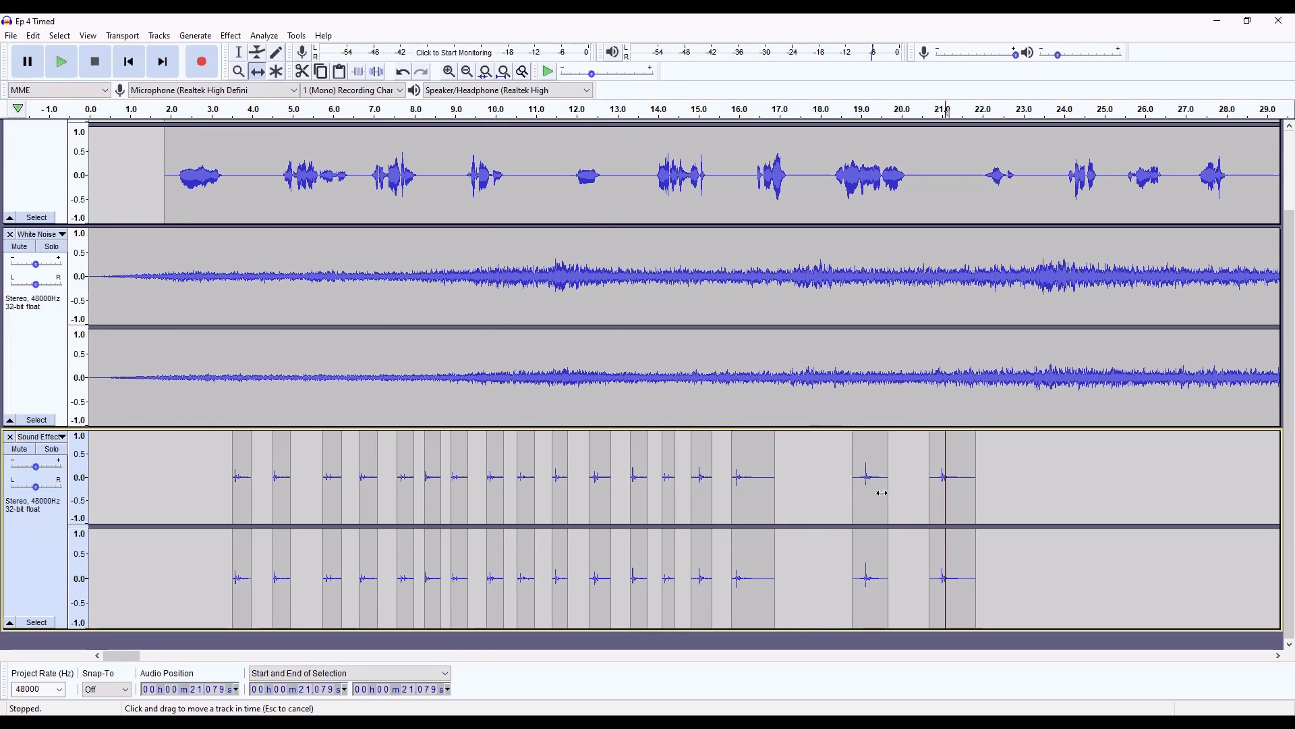
drag(755, 492, 875, 492)
drag(709, 492, 762, 492)
drag(668, 492, 728, 492)
drag(599, 493, 631, 493)
drag(704, 492, 671, 492)
click(204, 113)
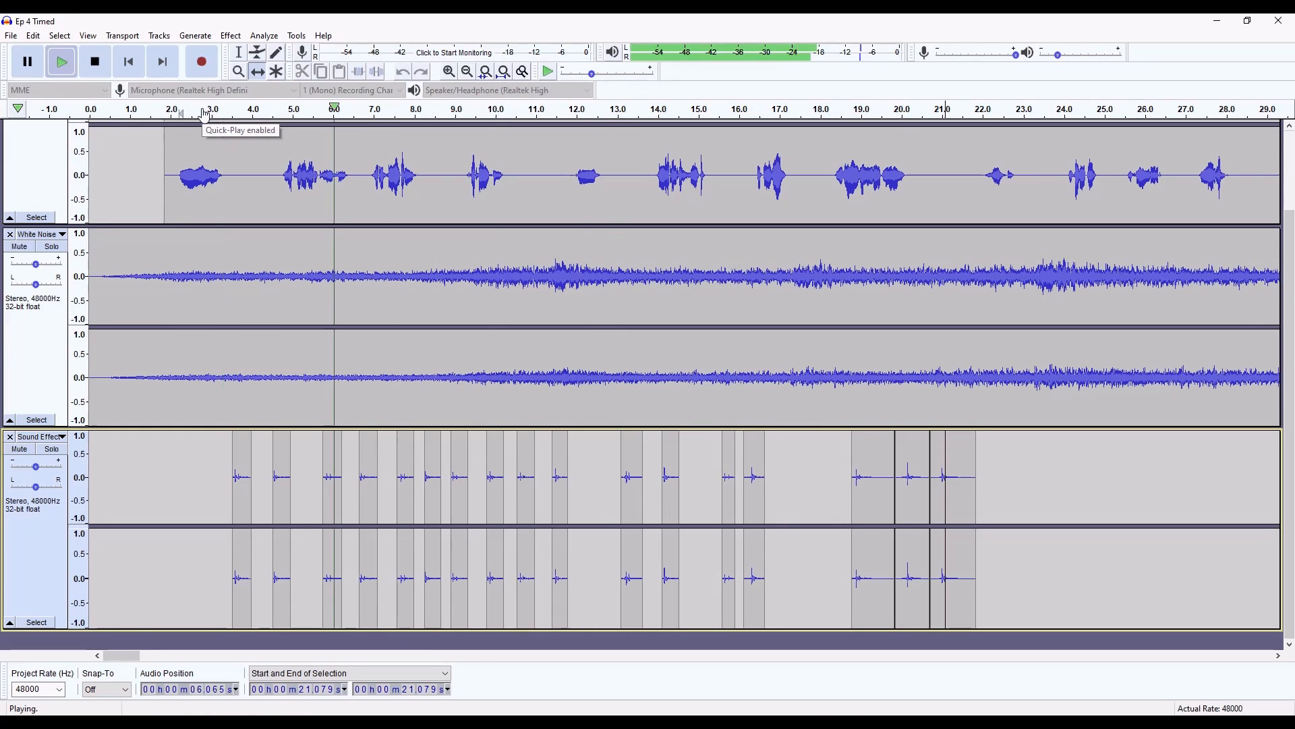
click(96, 66)
- Move two more footsteps closer to the walking sequence so it ends at about 12 seconds, and play it back
drag(526, 465, 547, 472)
drag(632, 473, 574, 473)
click(176, 114)
click(95, 65)
- Insert about 1.2 seconds of silence into Vocal 1 at about 4 seconds and another short silence at about 5 seconds
click(239, 53)
drag(150, 479, 199, 479)
click(256, 150)
key(ctrl+v)
scroll(256, 203, up, 3)
drag(119, 229, 139, 228)
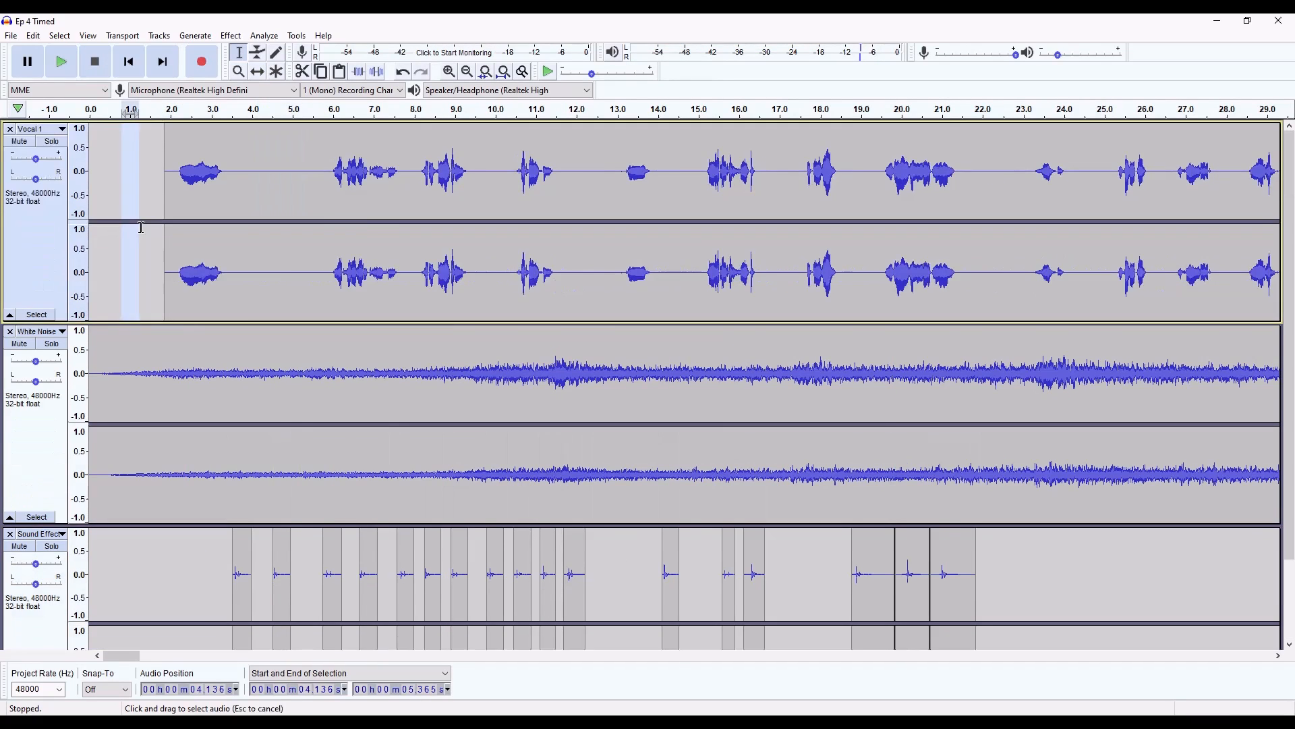
click(292, 228)
key(ctrl+v)
- Move the footstep from about 15.6 seconds into the gap at about 5.1 seconds in the Sound Effects track and play it back
scroll(292, 228, down, 3)
click(813, 469)
key(ctrl+x)
drag(297, 491, 316, 491)
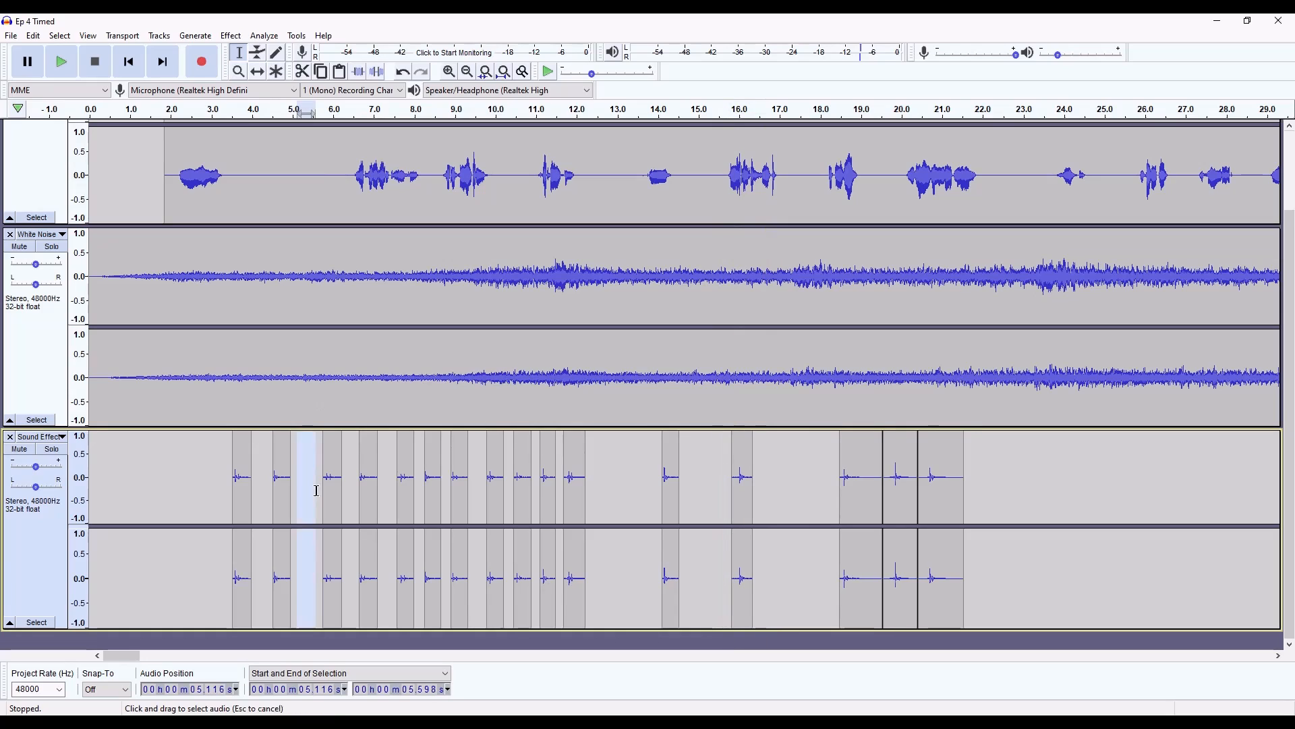
key(ctrl+v)
click(204, 113)
click(95, 62)
- Time-shift the trailing footsteps earlier to continue the walking sequence, and play the track
click(203, 512)
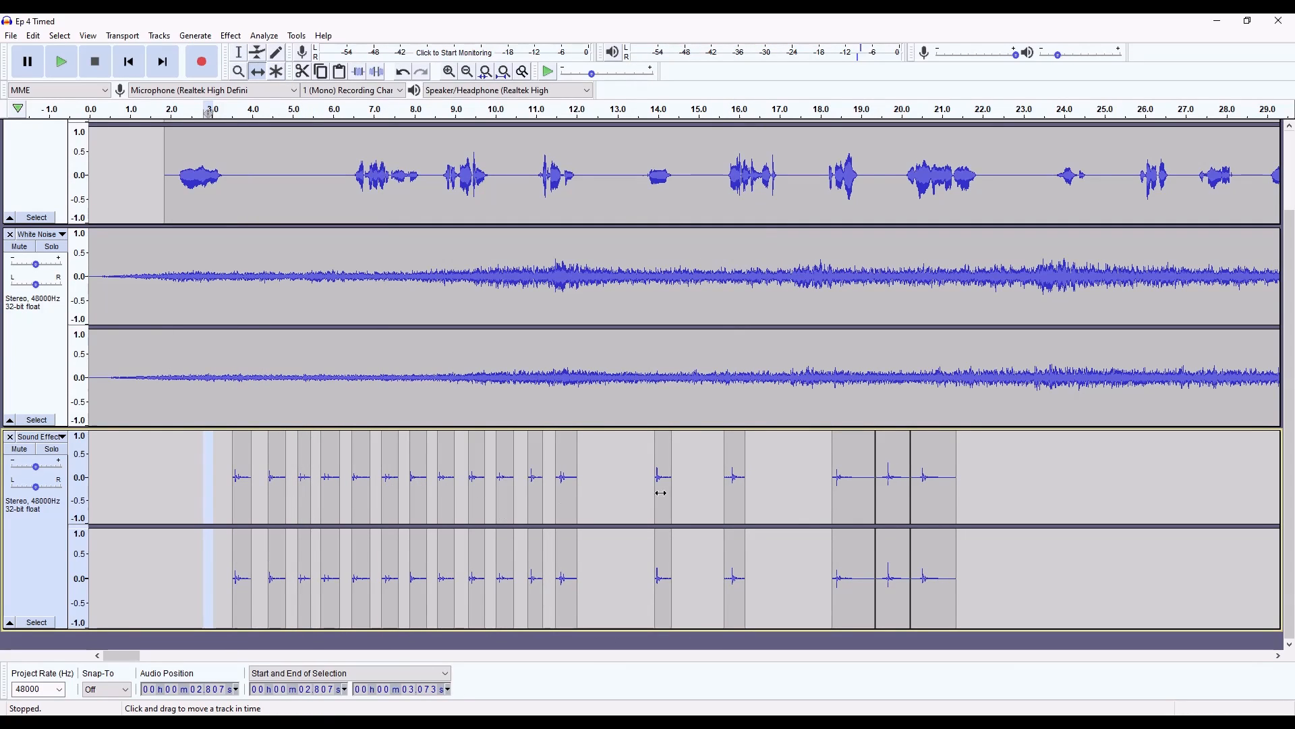
drag(717, 479, 608, 479)
drag(835, 479, 698, 479)
key(space)
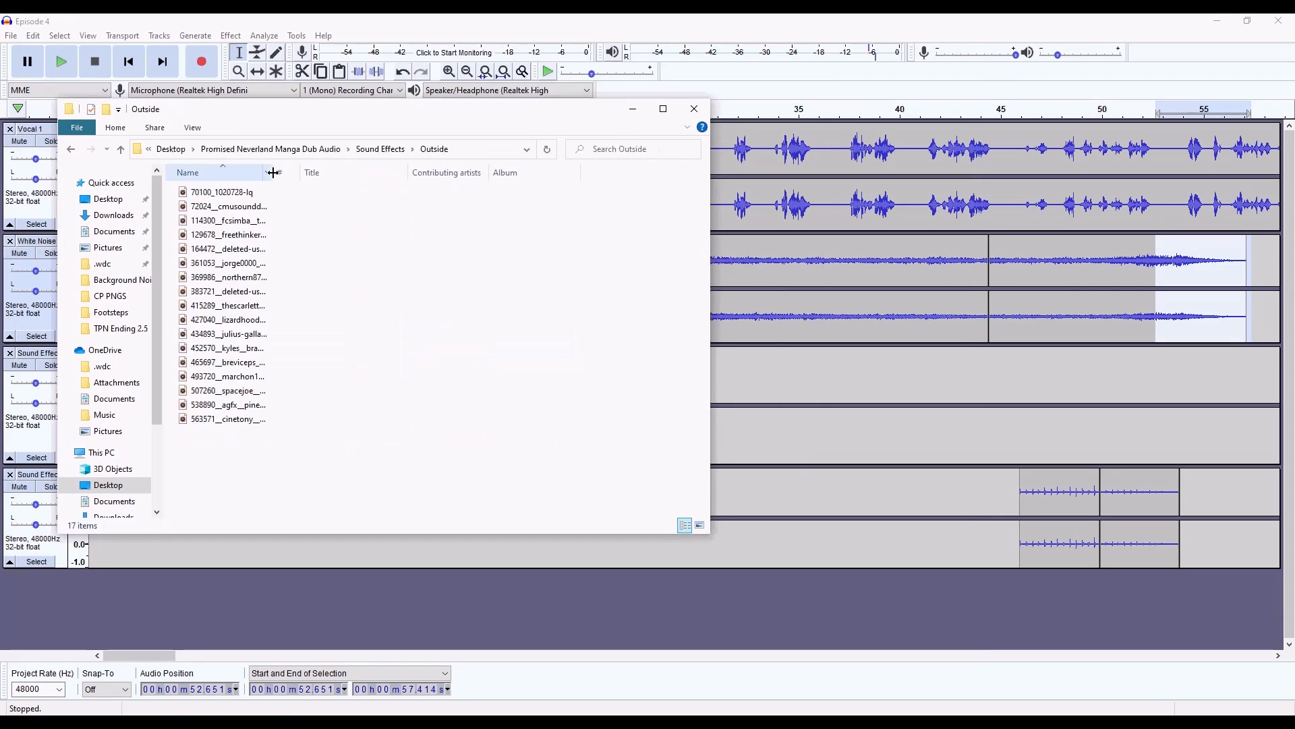
- Audition the Outside folder's sounds, add the 493720 recording to the project and name its track White Noise
double_click(319, 348)
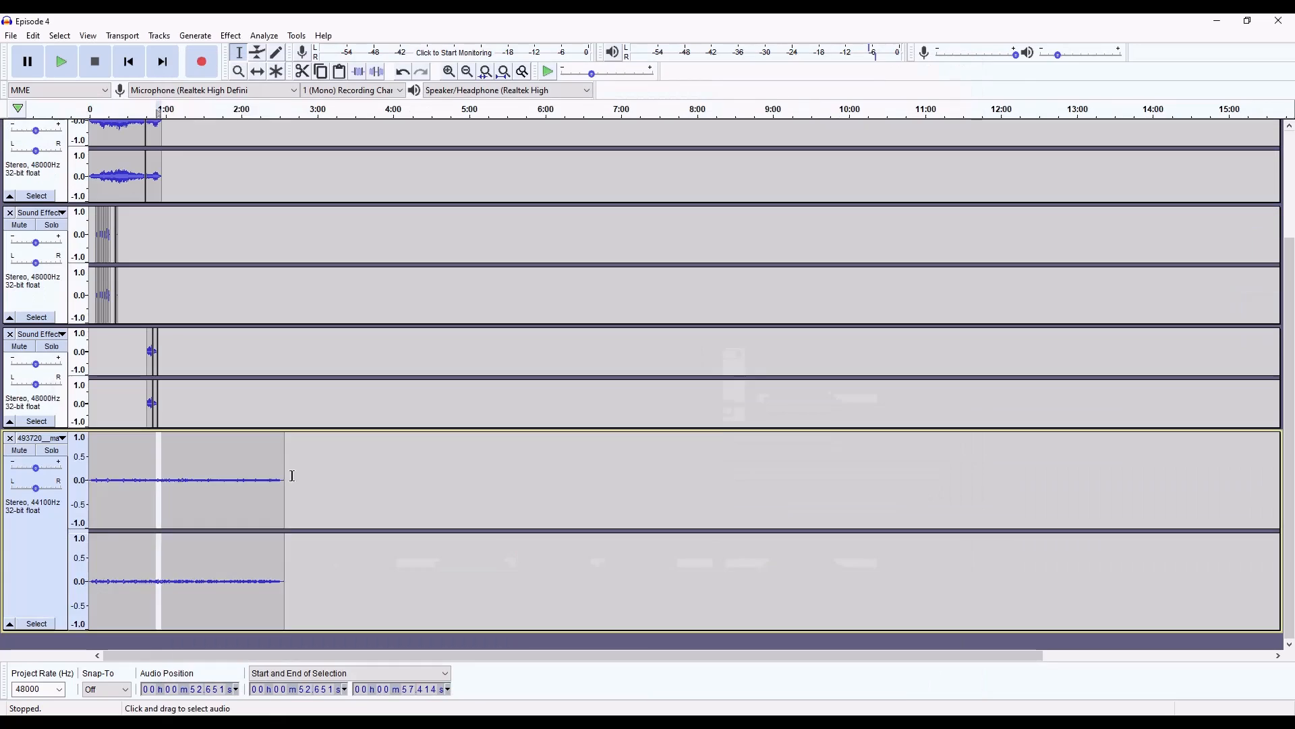
click(34, 439)
click(53, 458)
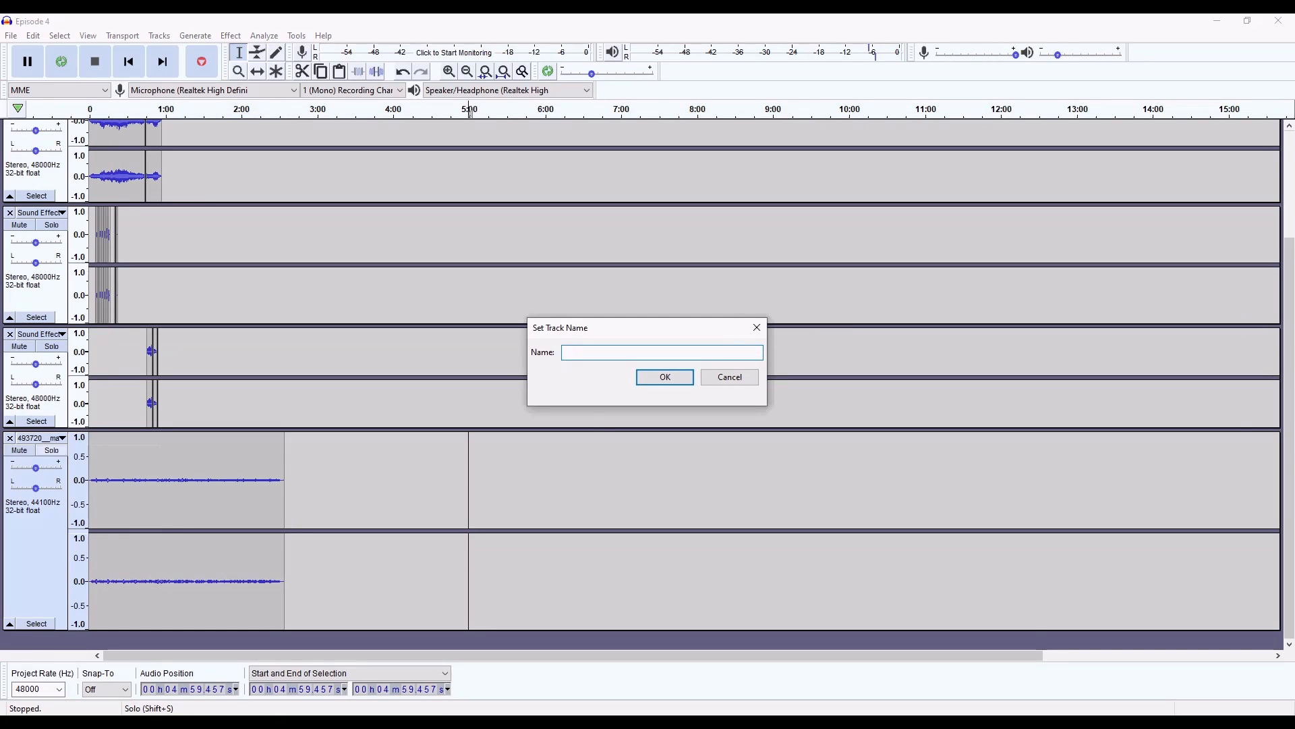
text(White Noise)
key(Return)
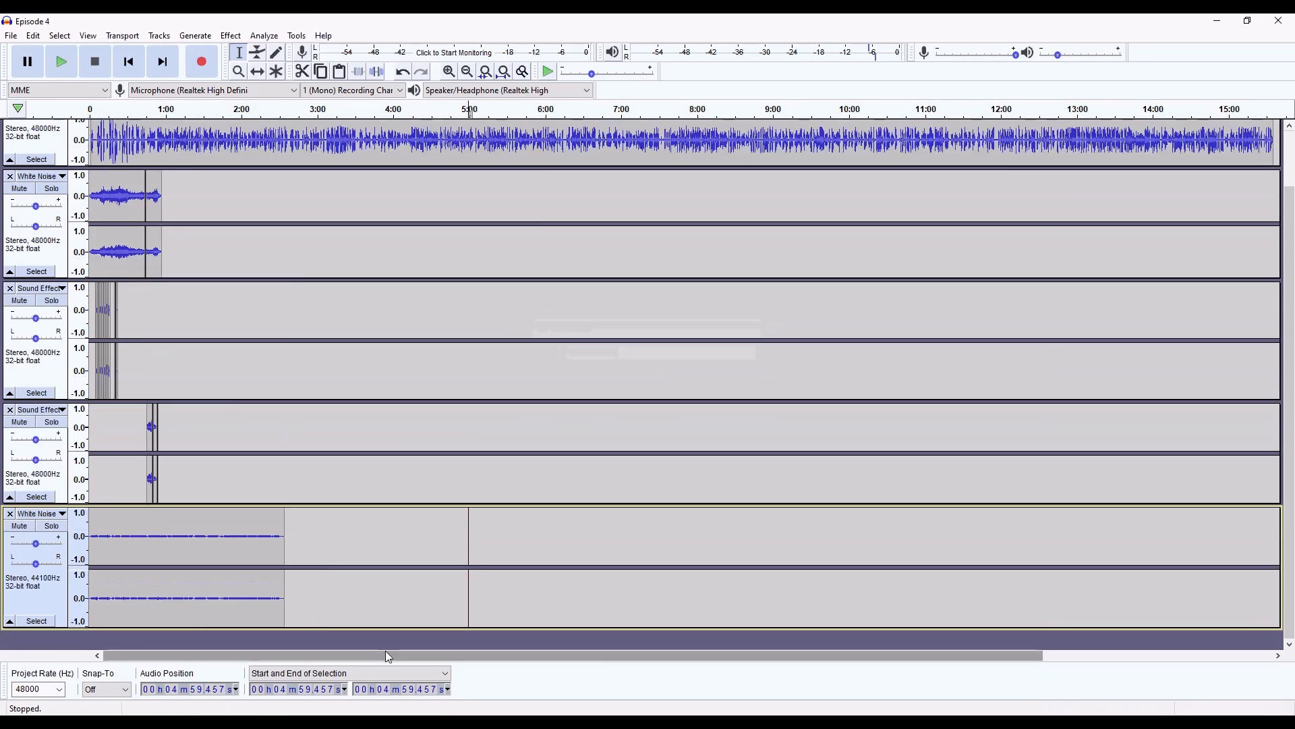
- Time-shift the new outdoor White Noise clip to start at about 53 seconds
scroll(154, 534, up, 4)
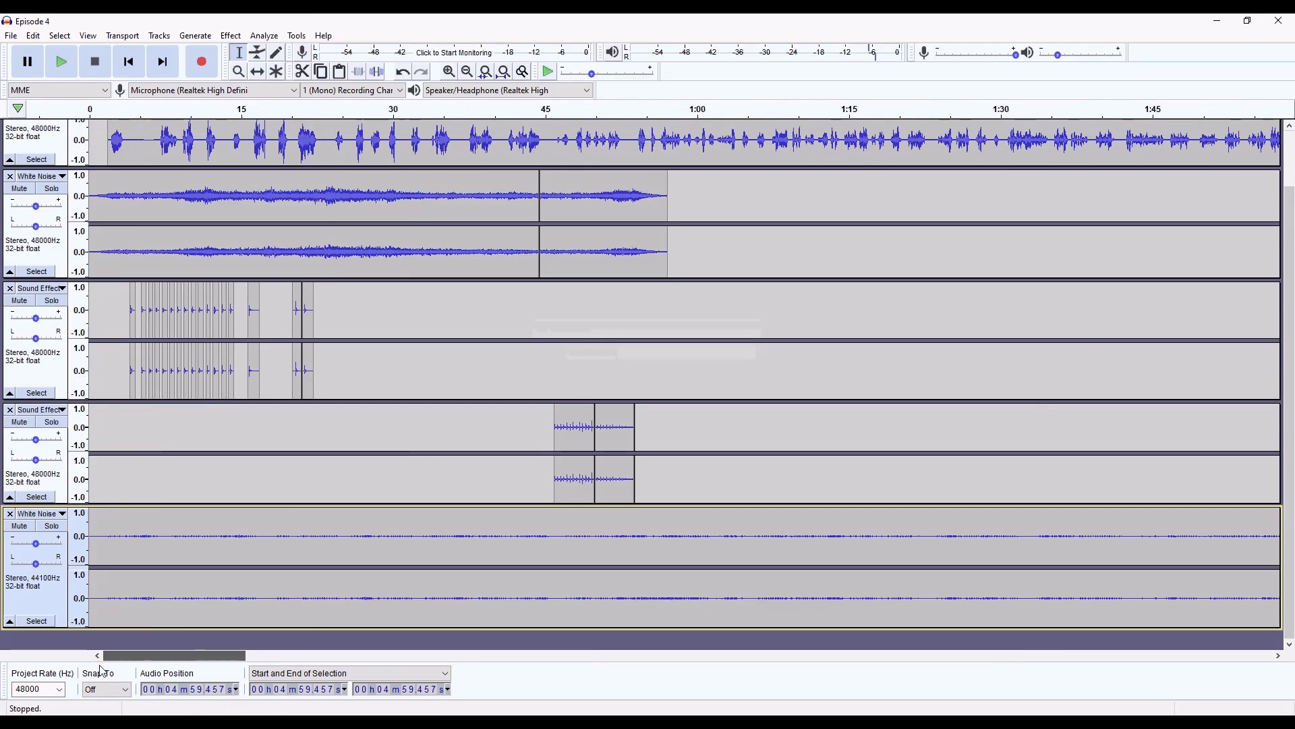
click(230, 36)
click(257, 72)
click(258, 72)
drag(225, 550, 765, 549)
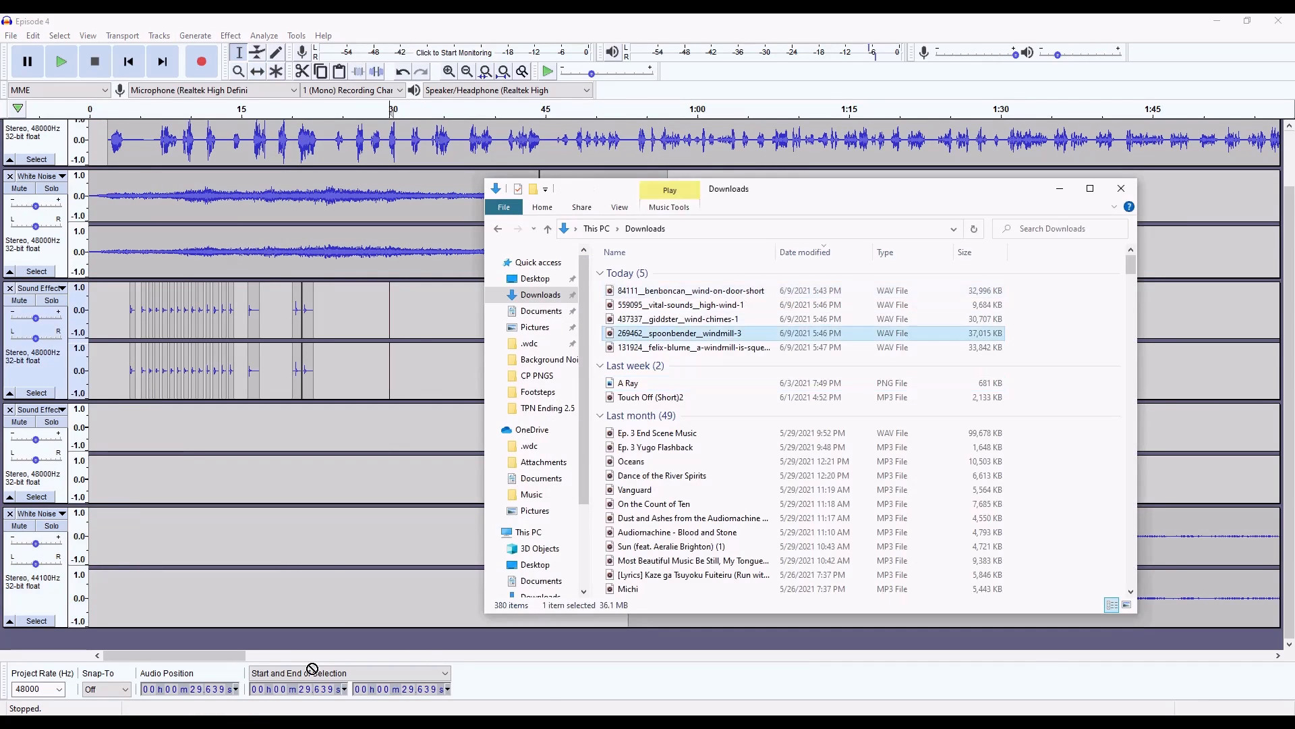
- Import the windmill-3 sound from Downloads as a new track, fade in its first 7.7 seconds and play it
drag(675, 333, 719, 390)
drag(755, 486, 376, 486)
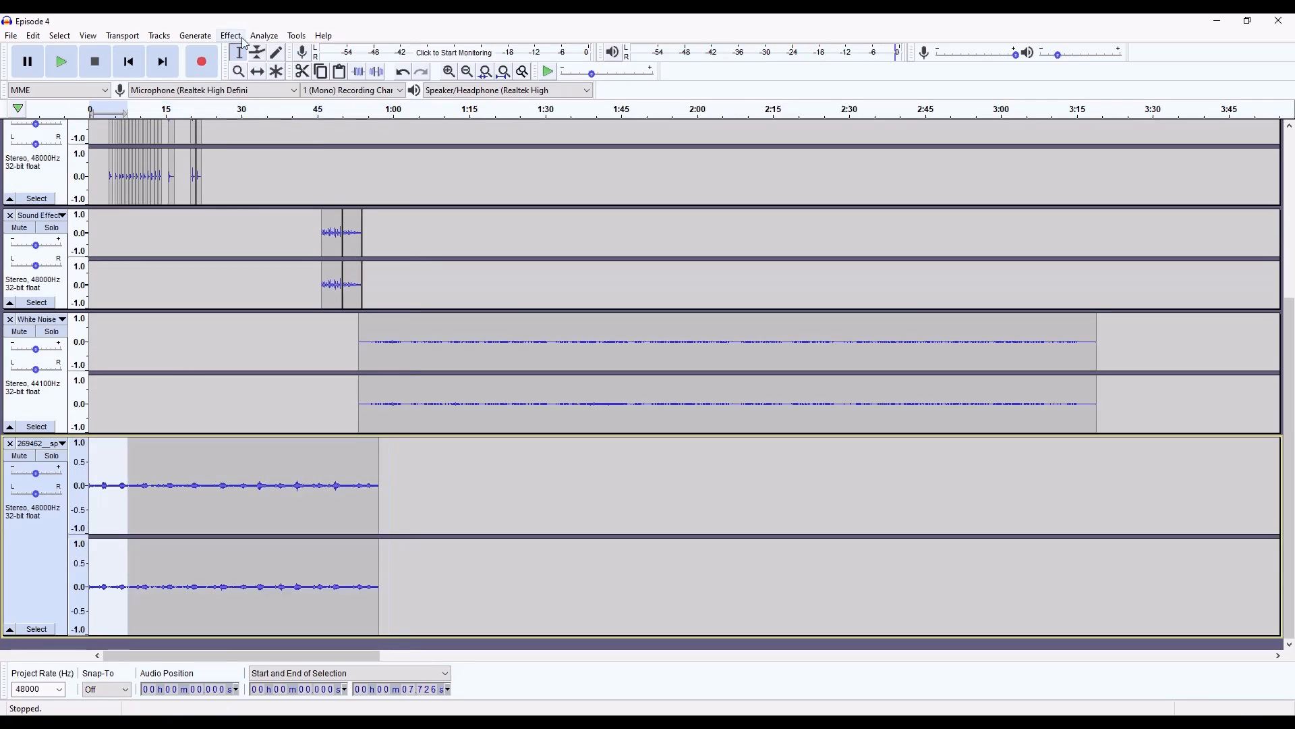
click(231, 36)
click(143, 201)
click(61, 61)
click(95, 61)
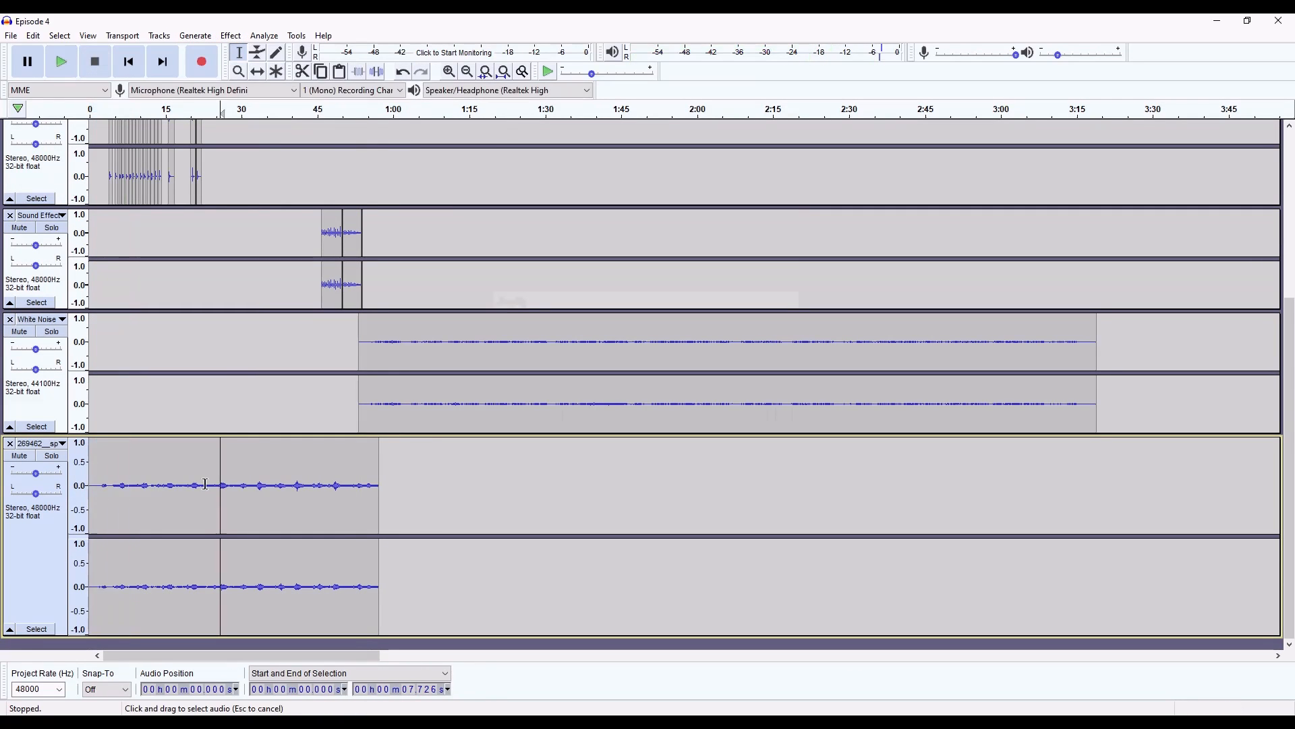
- Fade in the first 18.6 seconds of the windmill clip and listen to the result
drag(220, 499, 89, 499)
drag(220, 499, 183, 499)
click(231, 36)
click(62, 61)
click(232, 110)
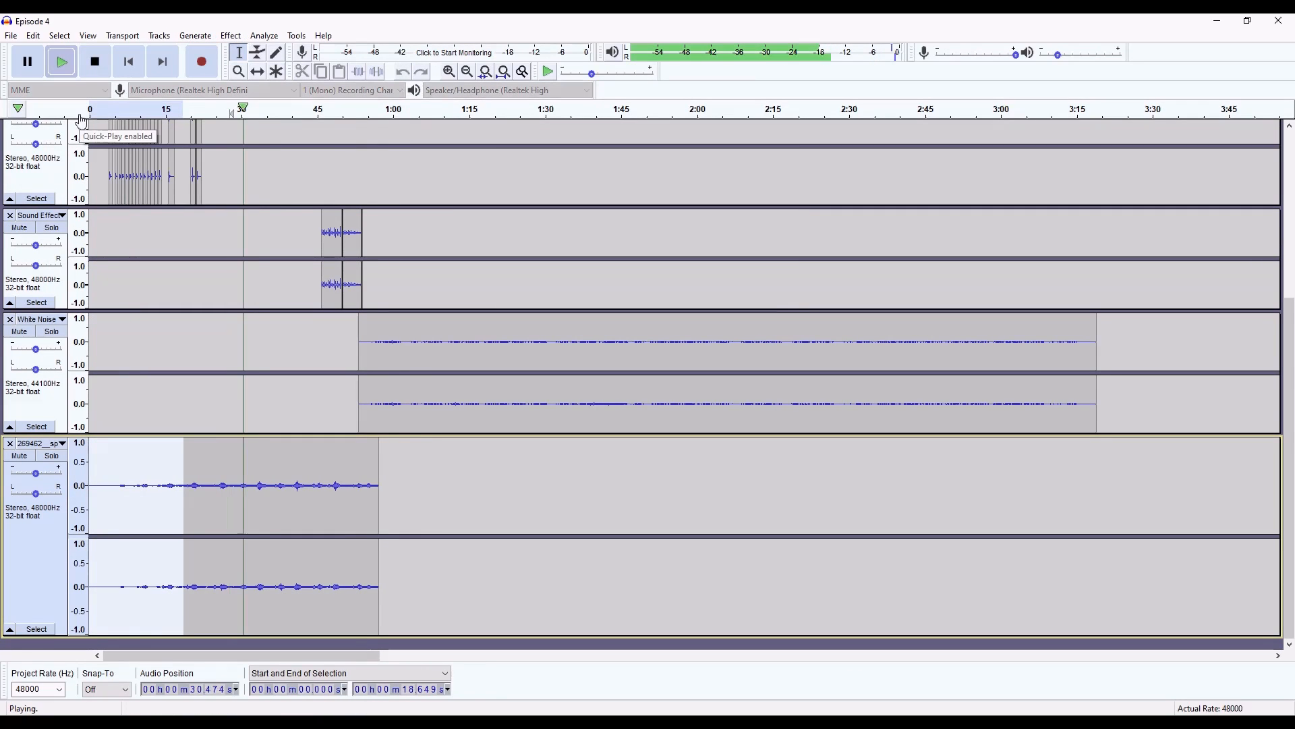
click(94, 61)
- Amplify the whole windmill clip by -5 dB
double_click(290, 499)
click(230, 36)
click(249, 82)
text(-5)
click(679, 417)
- Listen to the quieter windmill clip together with the other tracks
click(61, 61)
double_click(455, 73)
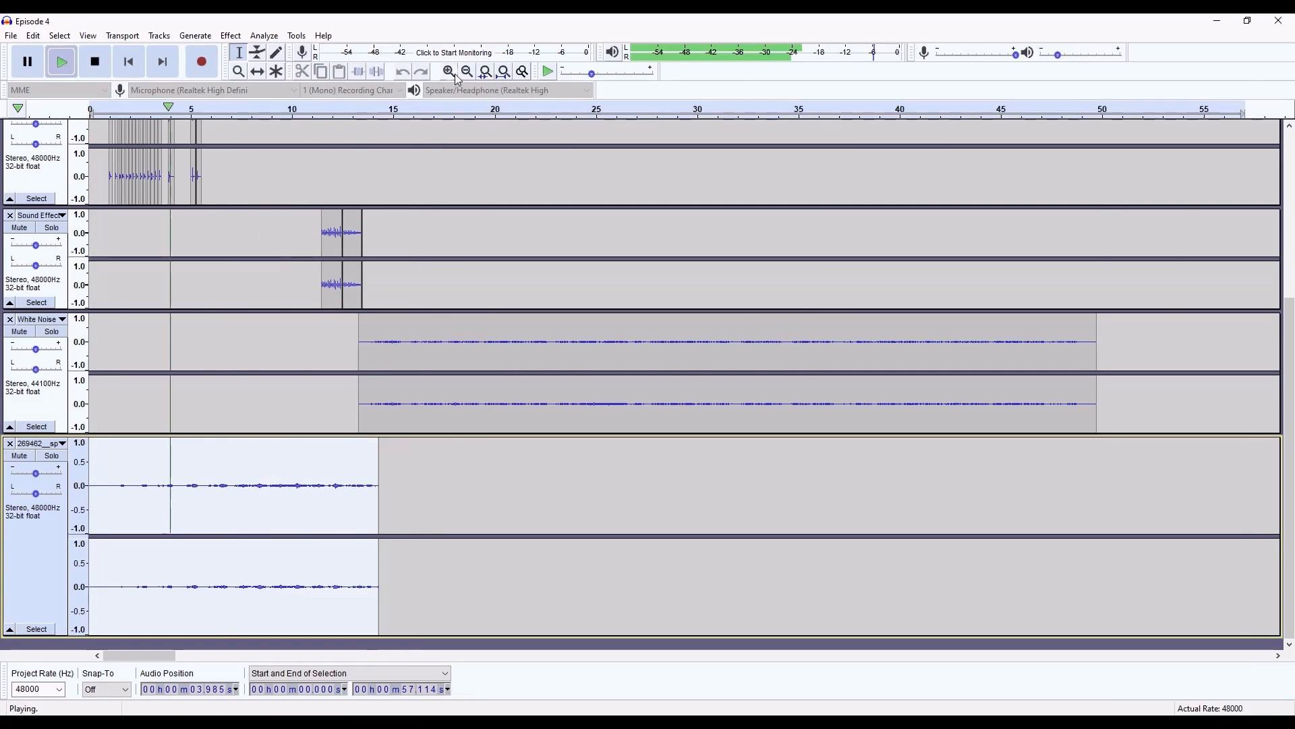
click(467, 71)
scroll(899, 351, up, 5)
scroll(898, 351, down, 5)
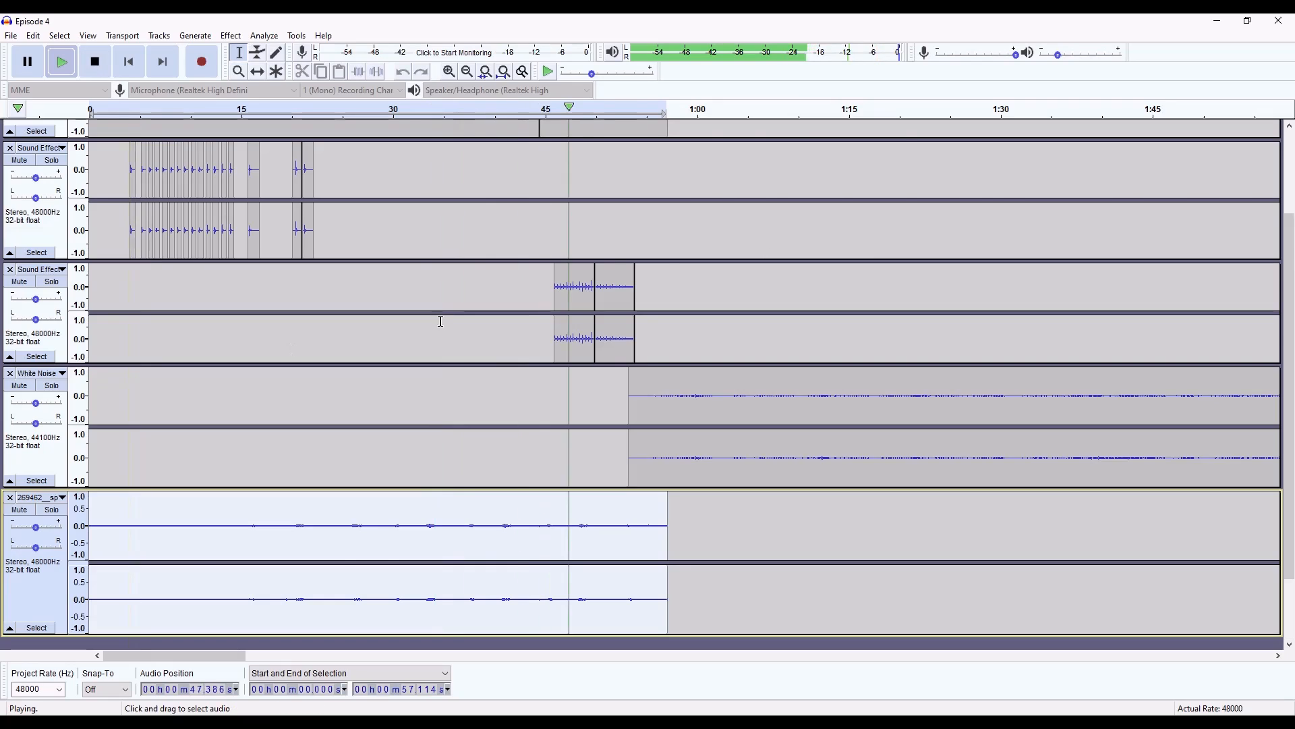
scroll(440, 321, up, 5)
click(94, 61)
- Trim the tail of the windmill clip so it ends at about 54 seconds
scroll(553, 338, down, 5)
drag(667, 523, 577, 523)
key(Delete)
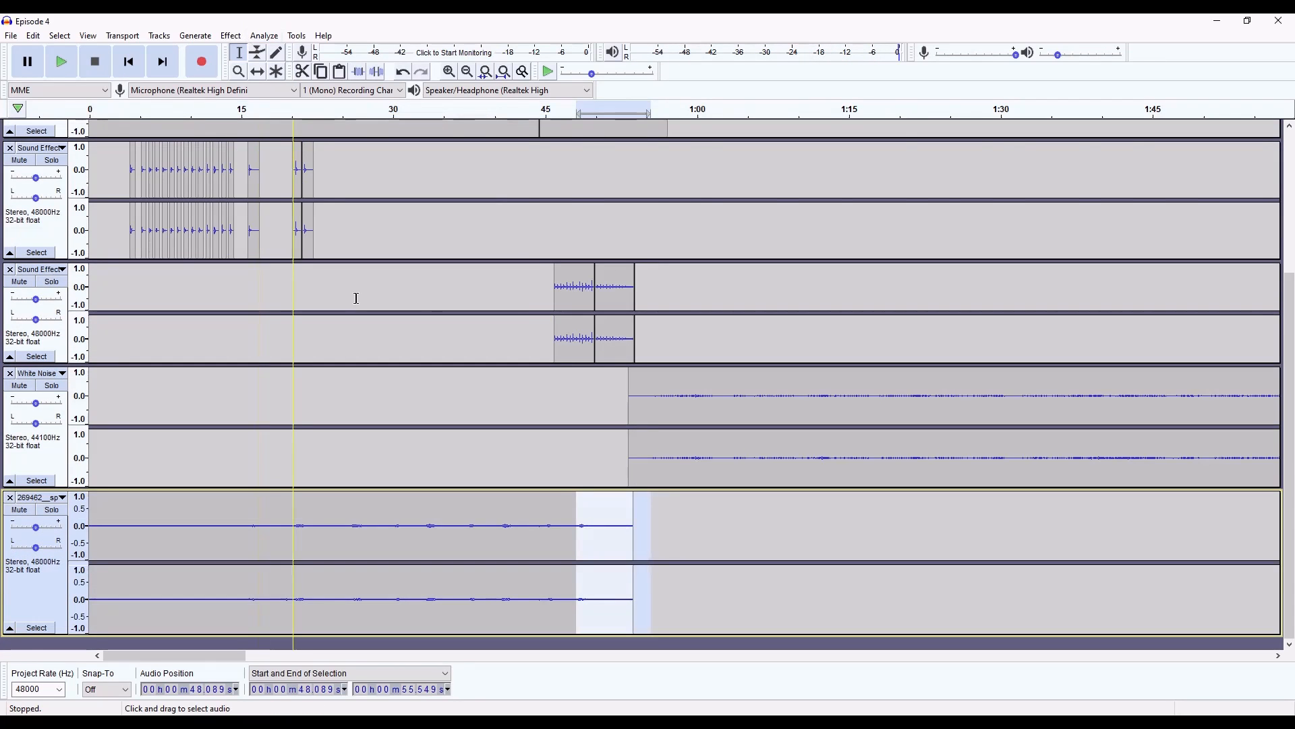
- Paste a stretch of silence into Vocal 1 at about 53 seconds
scroll(472, 337, up, 5)
click(785, 381)
click(631, 148)
key(ctrl+v)
click(801, 304)
- Apply an effect to the Vocal 1 lines from about 46 to 54 seconds and play them back
drag(639, 149, 555, 149)
click(231, 36)
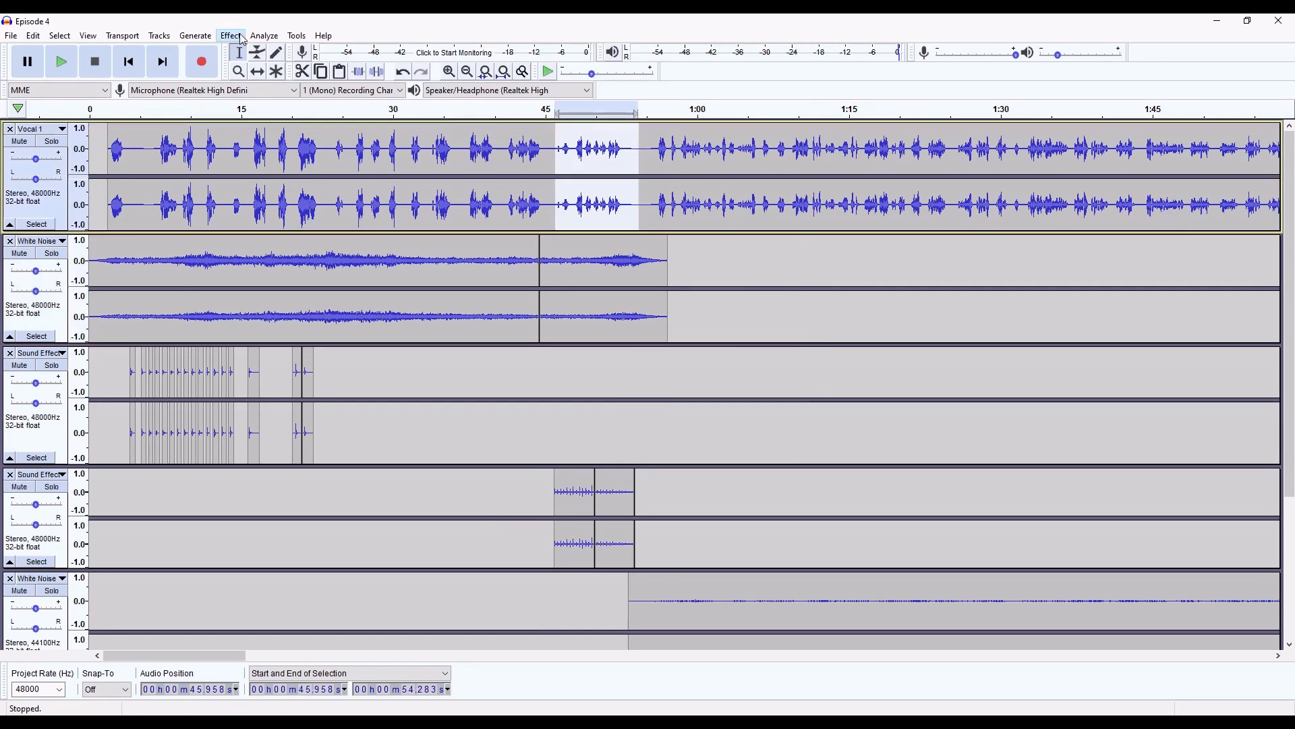
click(270, 70)
click(512, 110)
click(95, 61)
- Paste about 0.9 seconds of silence into Vocal 1 at about 45.3 seconds and check it against the second footsteps track
click(697, 265)
click(549, 148)
key(ctrl+v)
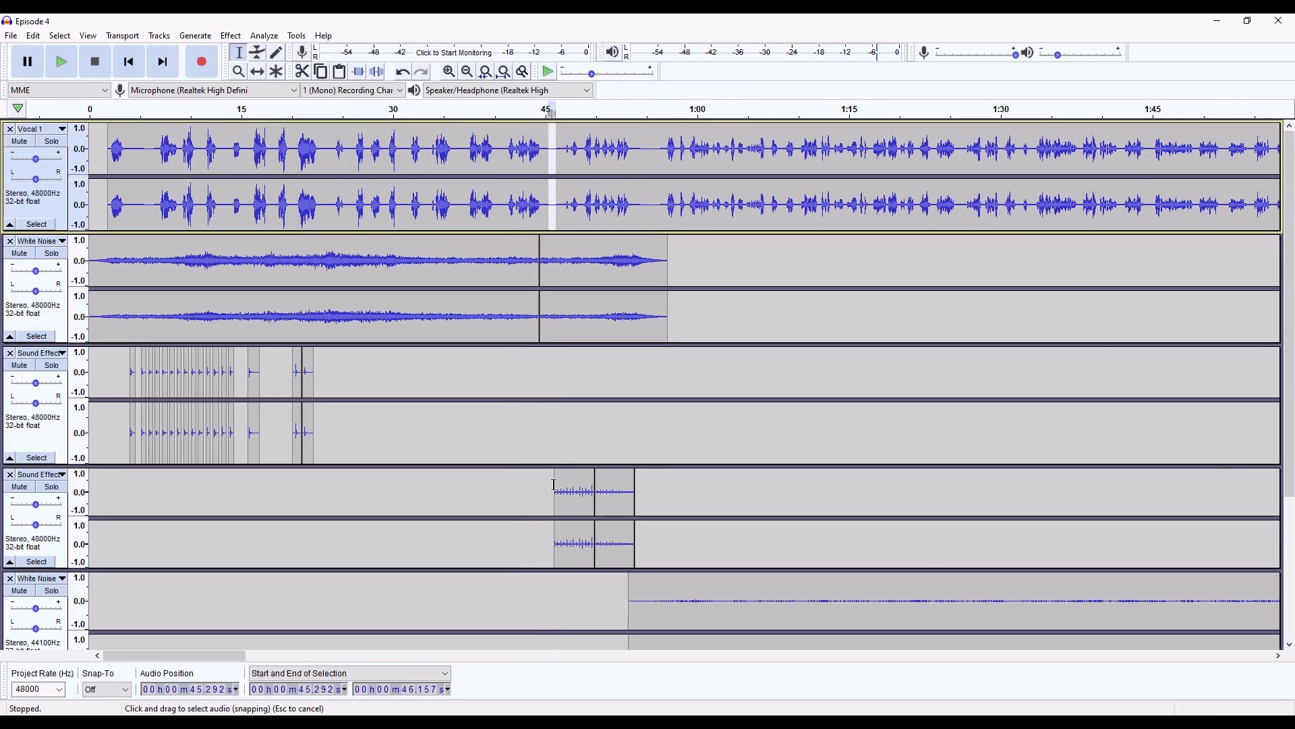
drag(639, 488, 594, 496)
key(space)
click(94, 64)
- Adjust the amplification of the second footsteps track's clip between about 45 and 50 seconds and play it back
click(231, 35)
click(249, 85)
drag(677, 350, 660, 350)
click(679, 416)
click(527, 110)
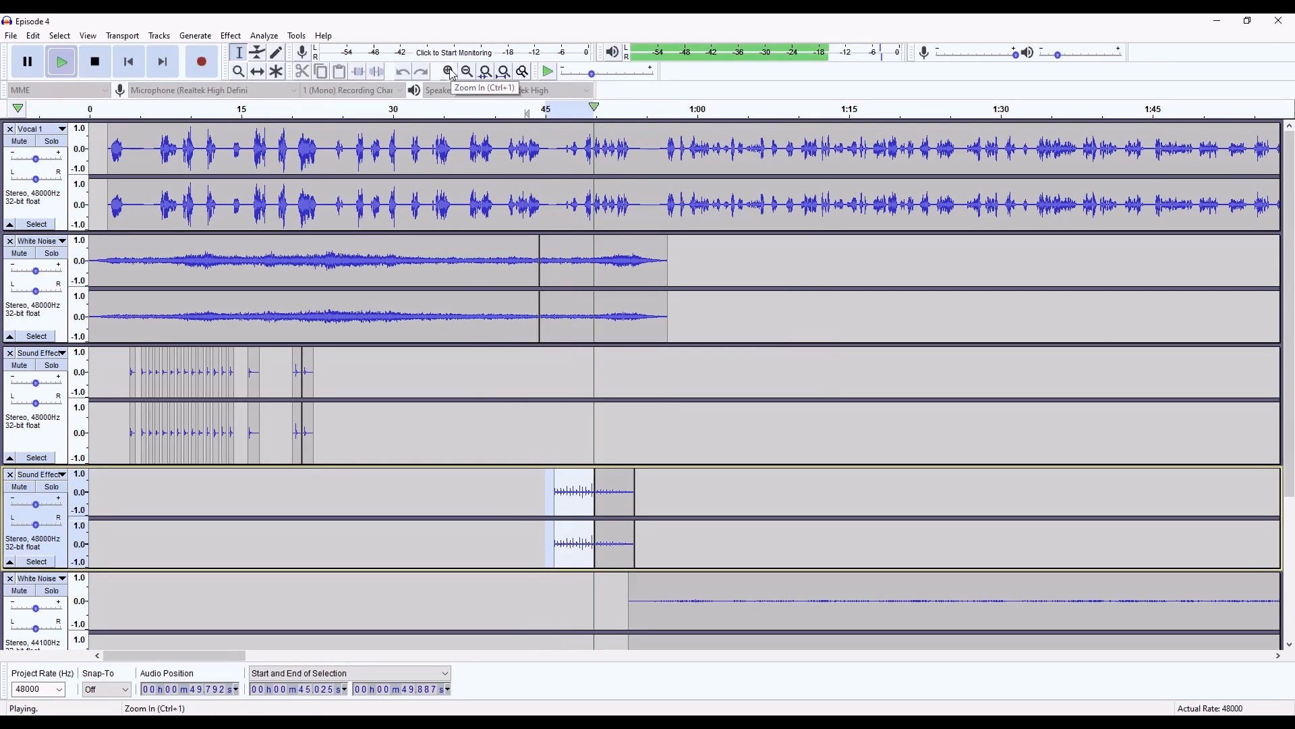
key(space)
- Check the Vocal 1 line at about 56 to 58 seconds against the manga chapter in the browser, and play from about 46 seconds
drag(658, 155, 676, 155)
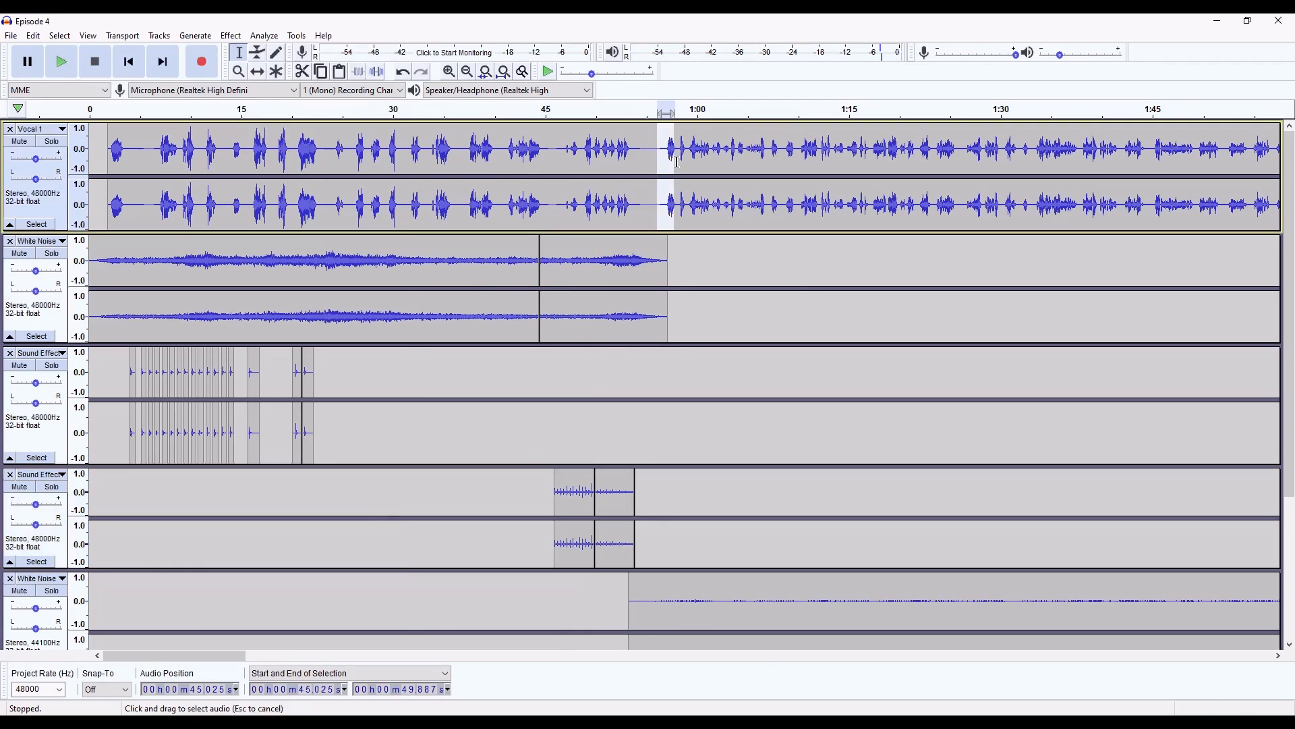
click(230, 36)
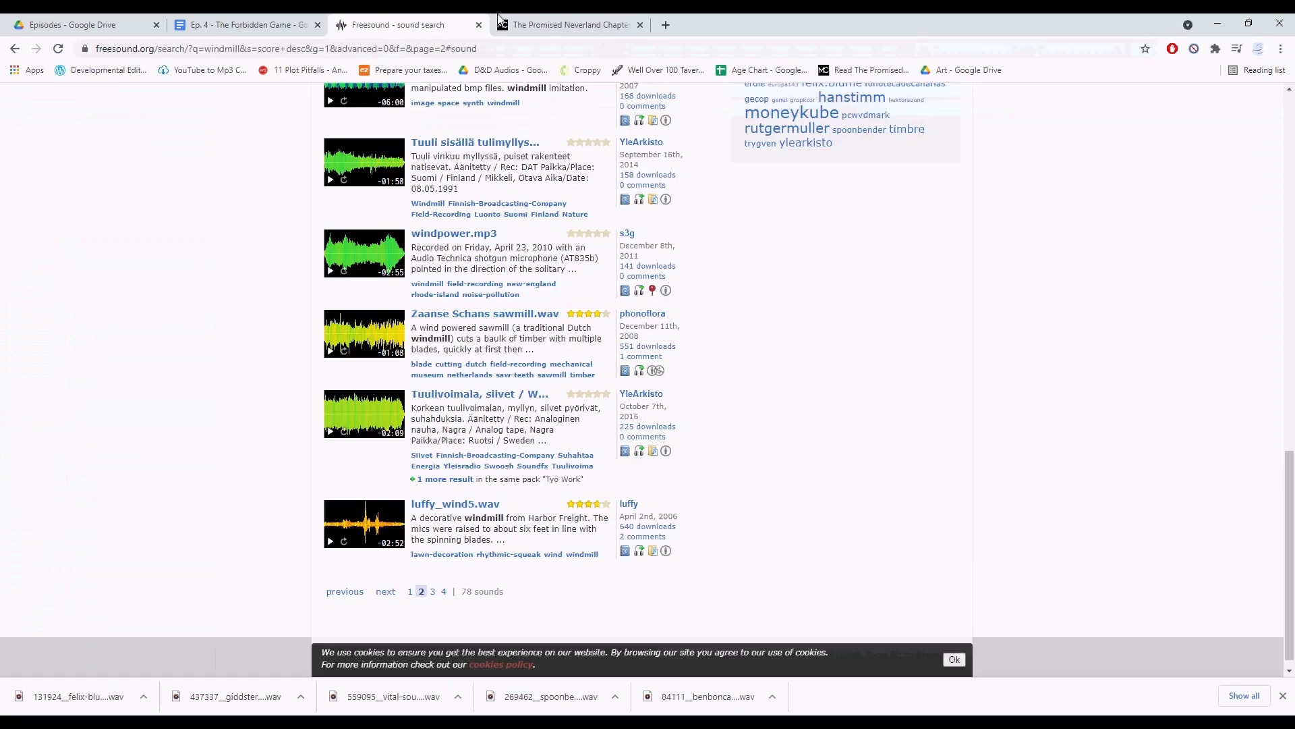
key(ctrl+Tab)
scroll(957, 424, down, 12)
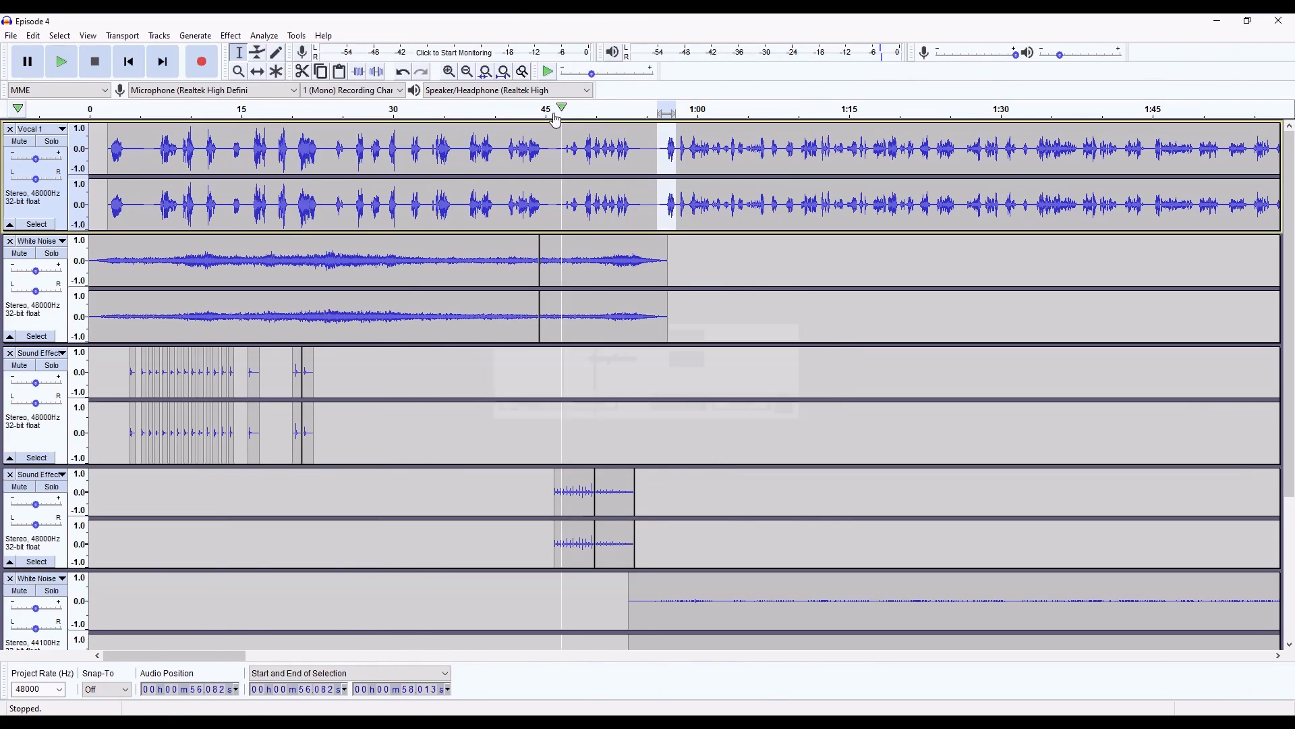
click(555, 118)
key(space)
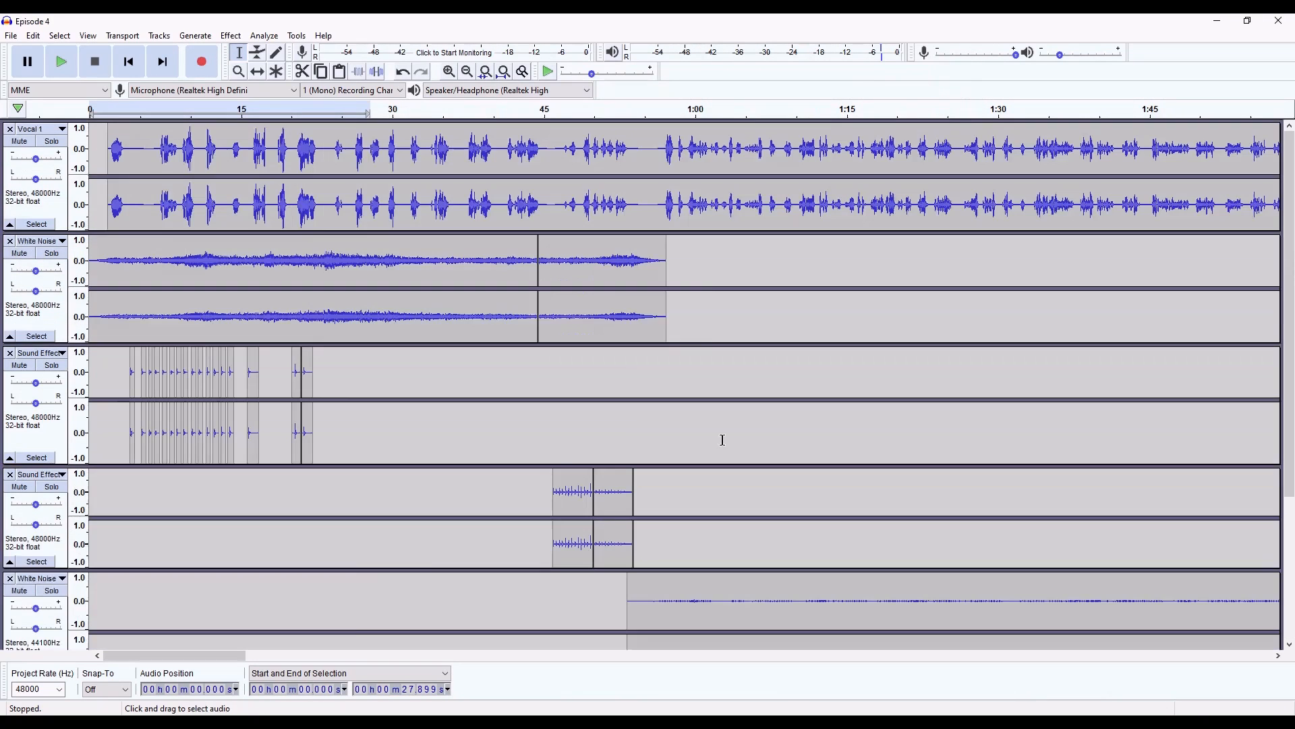
- Paste the copied 27.9-second clip into the first White Noise track at about 1:02
click(711, 297)
key(ctrl+v)
scroll(674, 439, down, 5)
drag(633, 540, 95, 472)
click(635, 479)
drag(633, 481, 168, 471)
key(ctrl+z)
- Move the windmill audio from its own track into the empty start of the lower White Noise track and play from about 45 seconds
drag(631, 528, 89, 525)
key(ctrl+c)
drag(632, 469, 88, 469)
key(ctrl+v)
click(9, 497)
scroll(550, 378, up, 5)
click(544, 110)
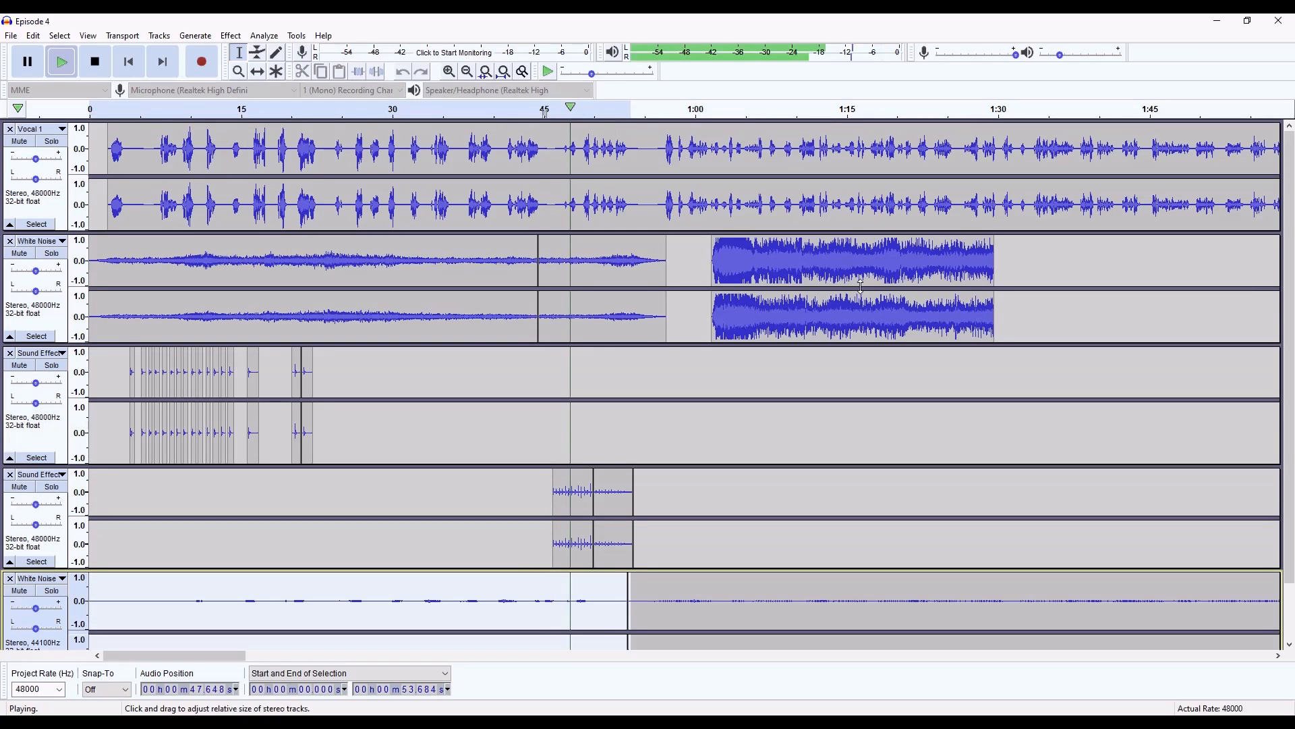
- Fade in the start of the second footsteps track's clip from about 45.6 to 47 seconds and play from about 41 seconds
key(space)
mouse_move(566, 497)
mouse_down()
mouse_move(579, 497)
mouse_move(550, 498)
mouse_up()
click(264, 36)
click(256, 241)
click(510, 110)
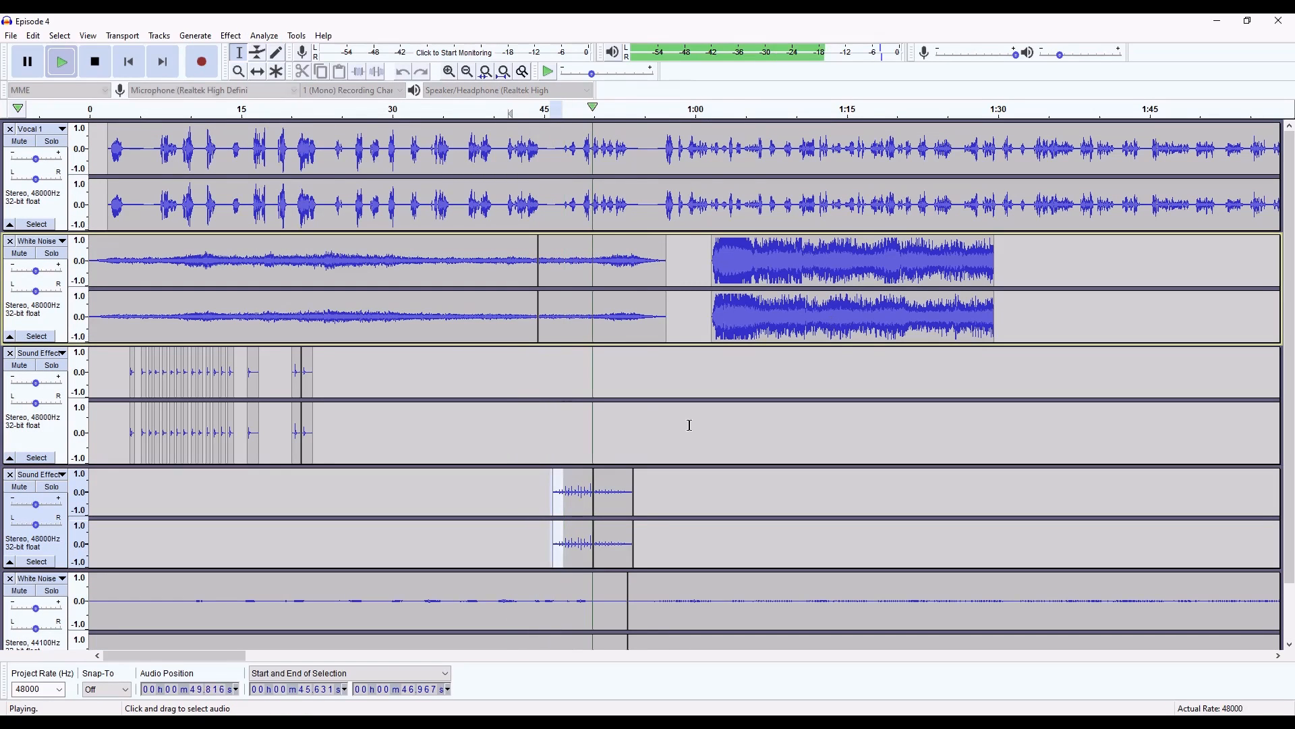
- Delete the empty stretch between about 57 seconds and 1:02 in the first White Noise track to close the gap
key(space)
drag(712, 260, 665, 256)
key(Delete)
- Lower the amplification of the first White Noise track's clip after about 57 seconds and play from about 50 seconds
drag(960, 265, 666, 265)
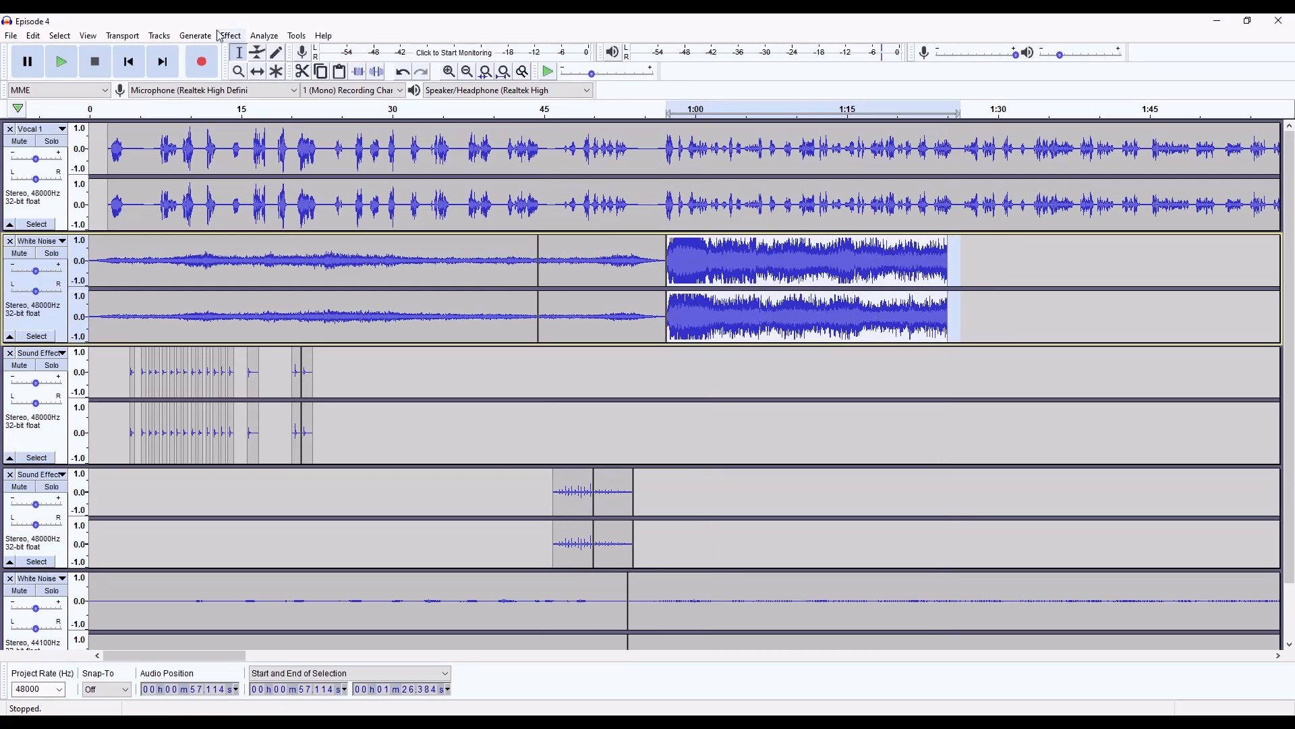
click(231, 36)
click(247, 85)
drag(651, 347, 632, 350)
key(Return)
click(595, 110)
key(space)
- Delete the short stretch from 56.587 to 57.114 seconds in the first White Noise track
click(664, 262)
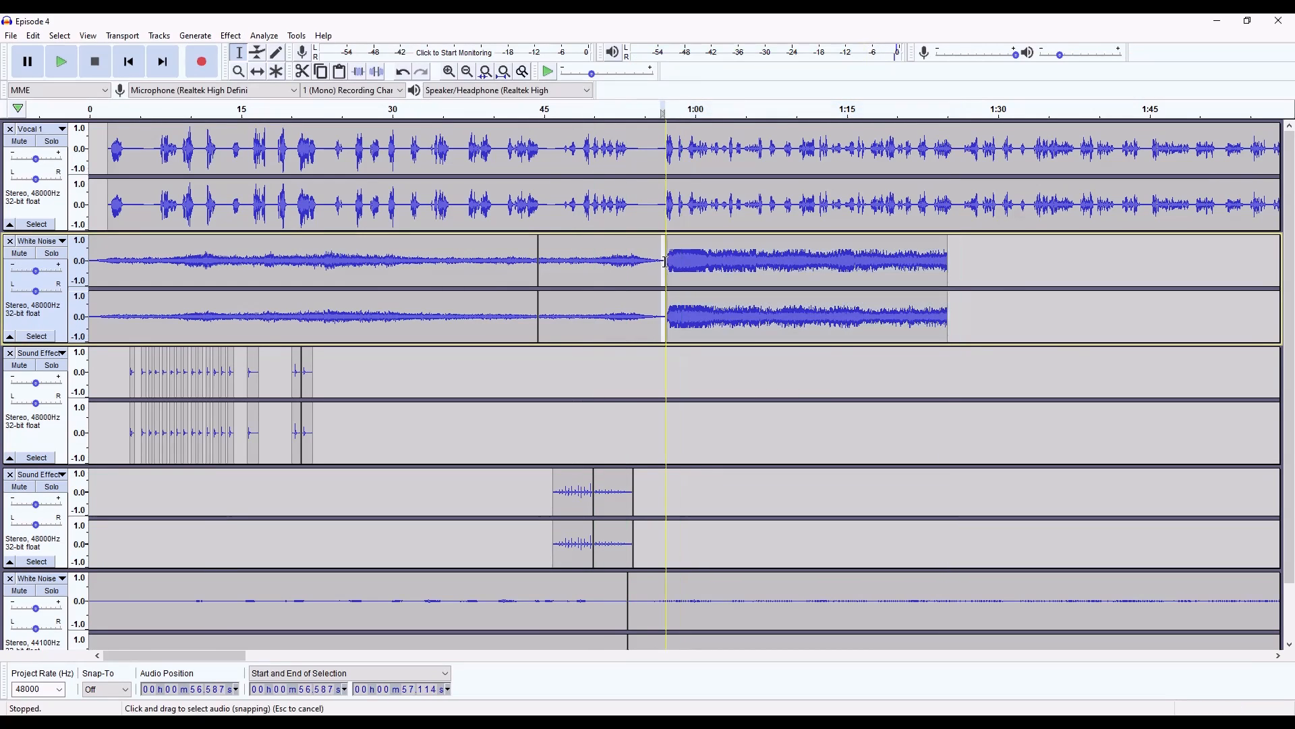
key(ctrl+3)
key(ctrl+3)
key(ctrl+1)
key(ctrl+1)
key(ctrl+1)
drag(692, 262, 686, 261)
key(Delete)
- Amplify the first White Noise track's last clip by -3 dB and play back the transition
drag(1252, 265, 1111, 276)
key(space)
key(space)
click(230, 35)
click(245, 92)
text(-3)
key(Return)
click(621, 110)
key(space)
- Amplify the whole Vocal 1 recording by 0.452 dB
drag(1249, 290, 697, 305)
click(249, 93)
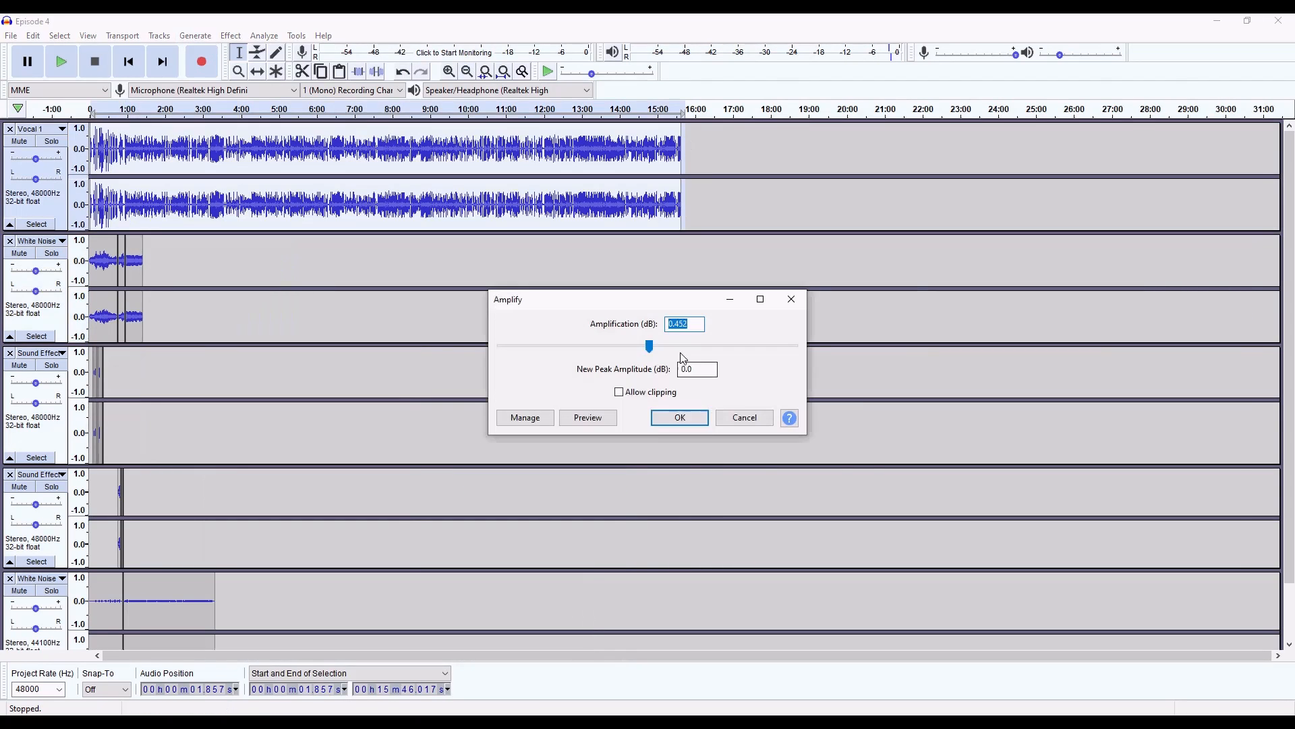
click(671, 416)
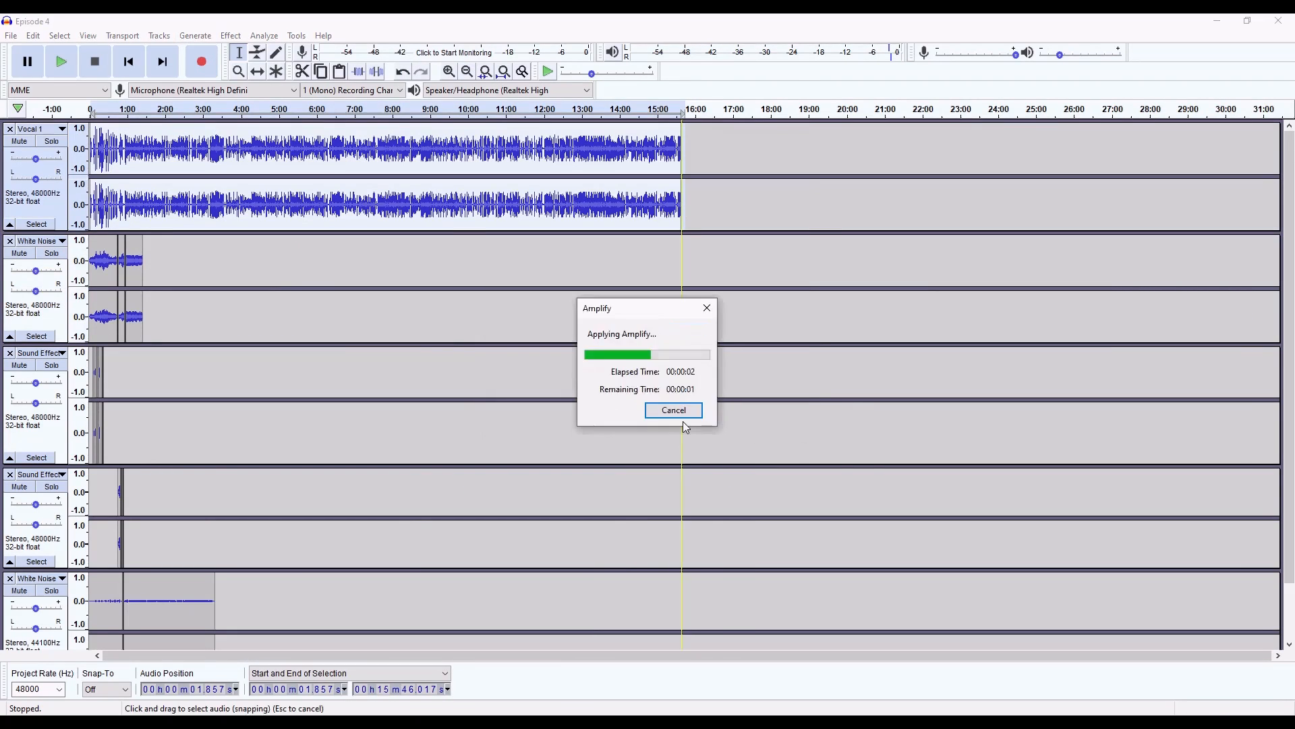
- Remove the lower White Noise track's audio after about 53 seconds and play back the transition around 57 seconds
click(449, 72)
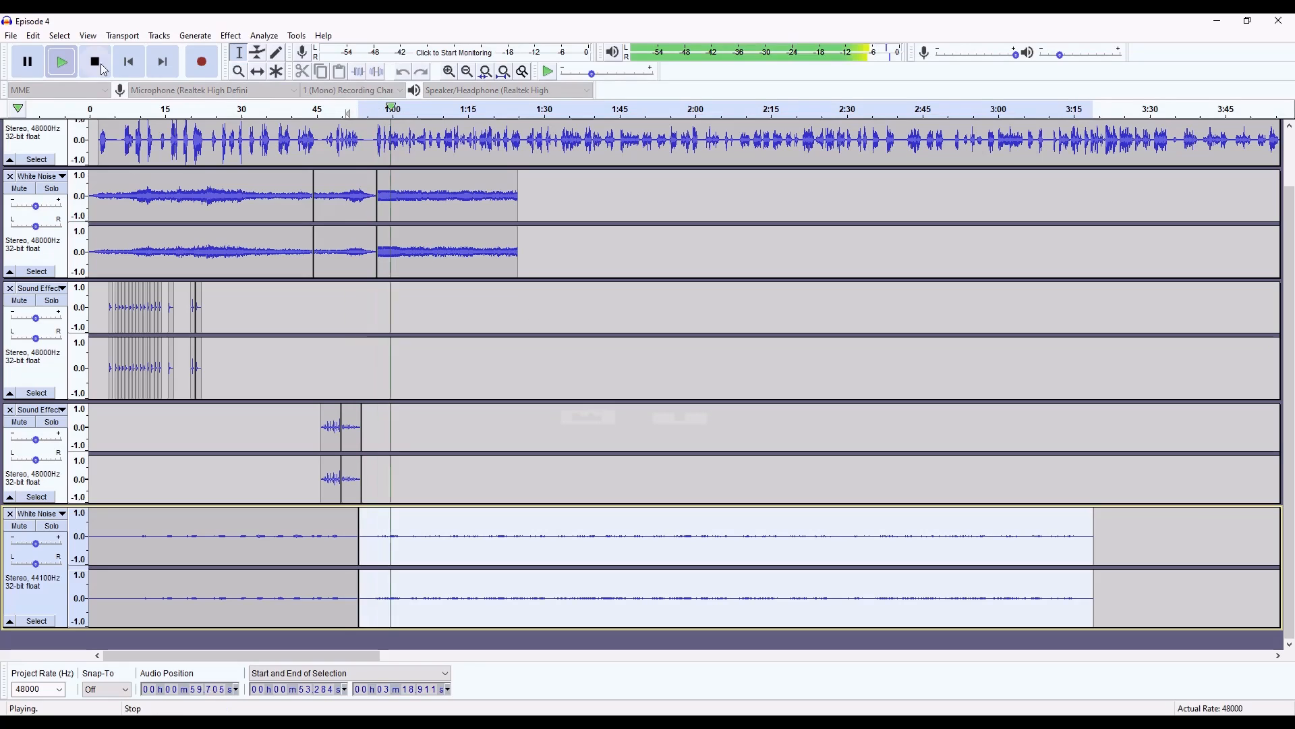
click(21, 527)
key(space)
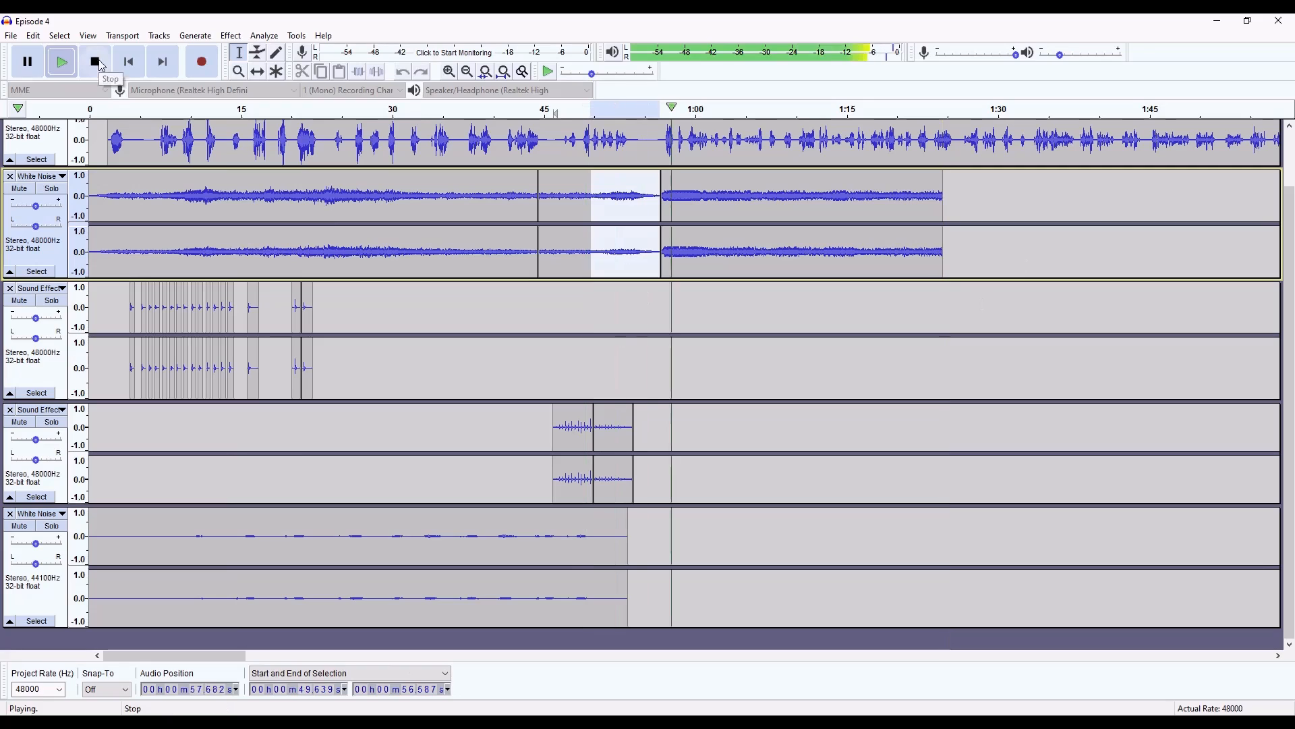
click(101, 65)
click(623, 580)
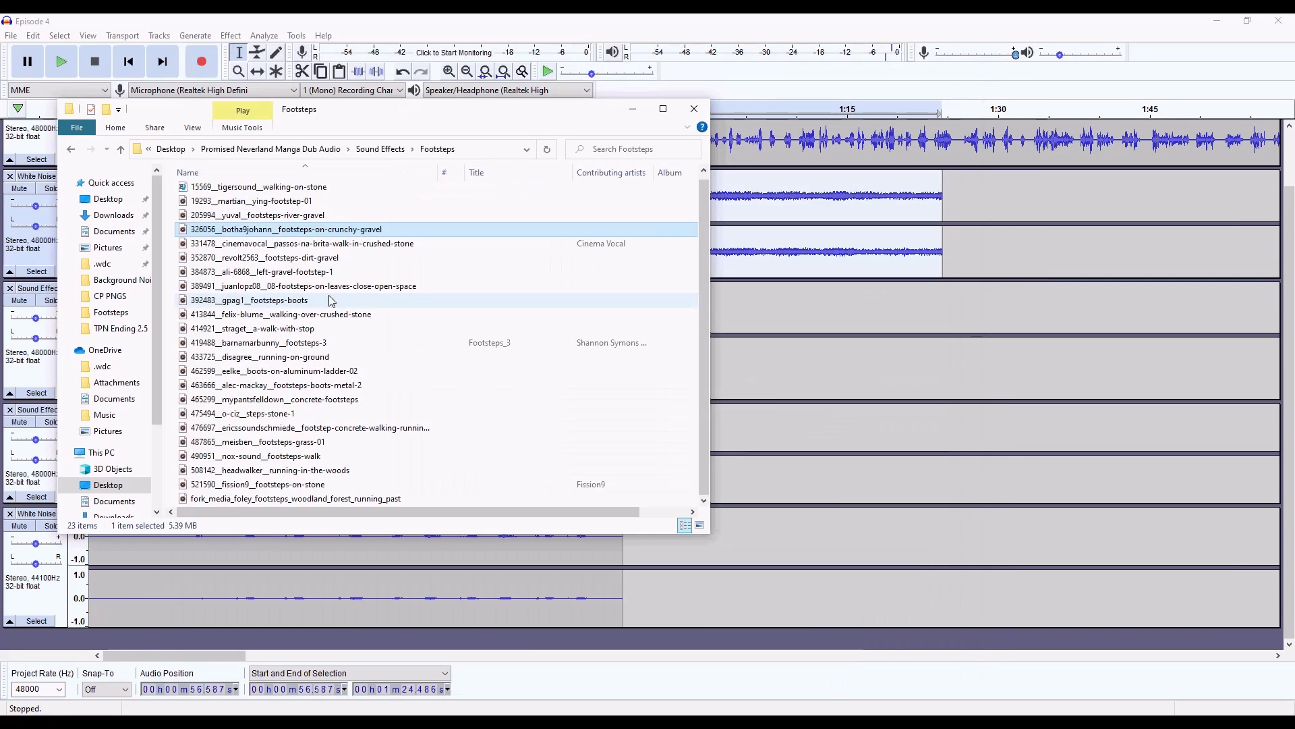
- Try out several sounds in the Footsteps folder and import 487865__meisben__footsteps-grass-01 into the project
double_click(301, 316)
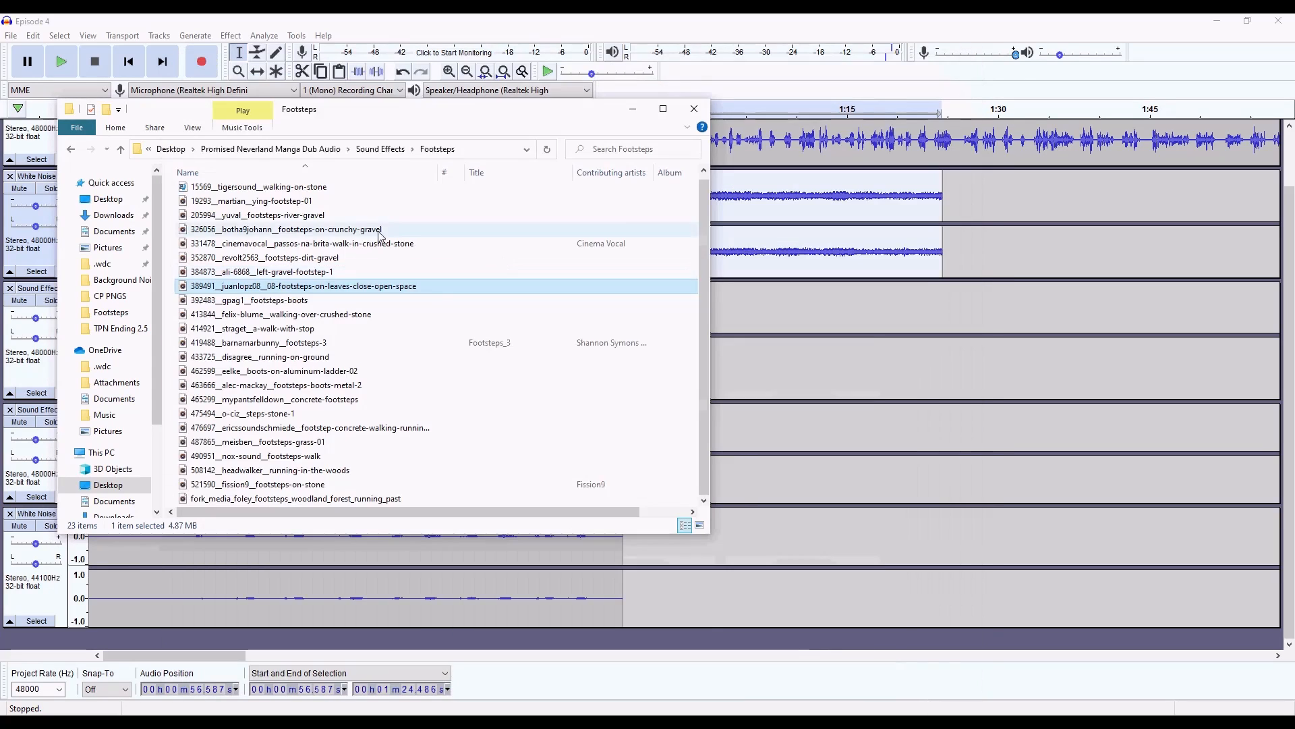
double_click(297, 499)
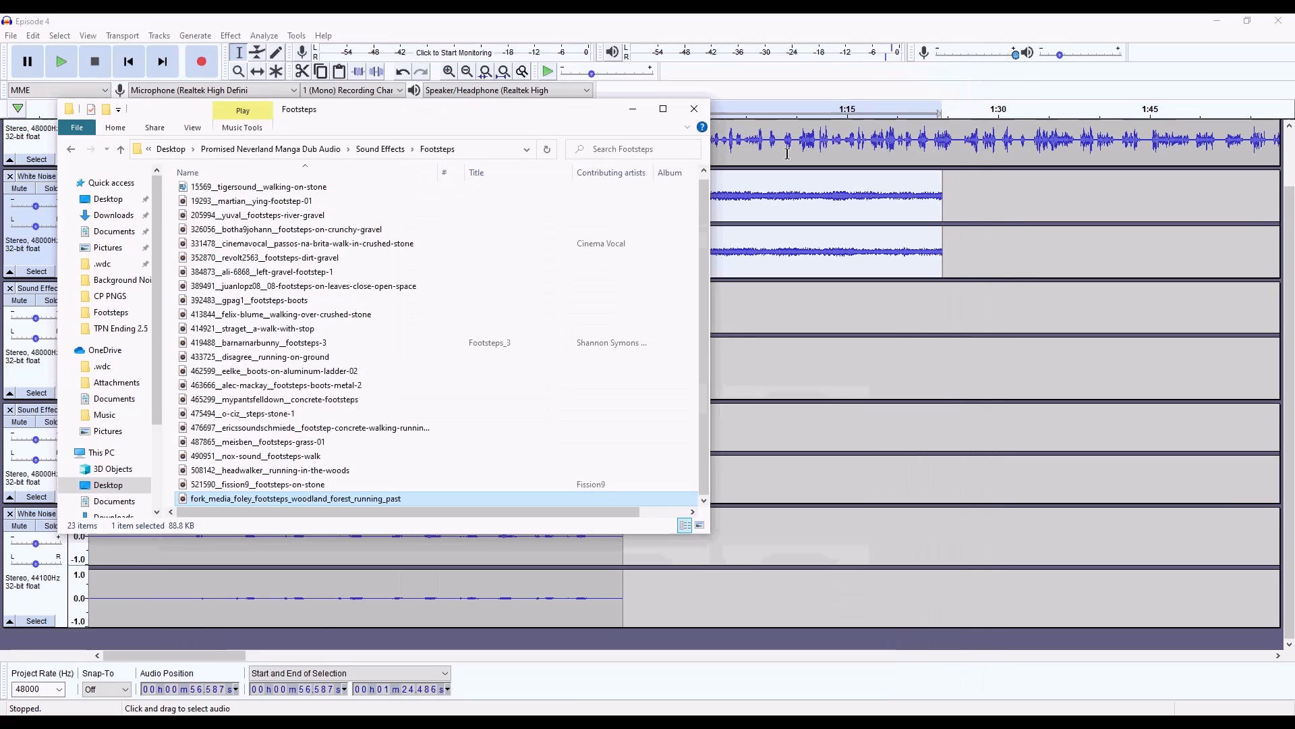
double_click(297, 456)
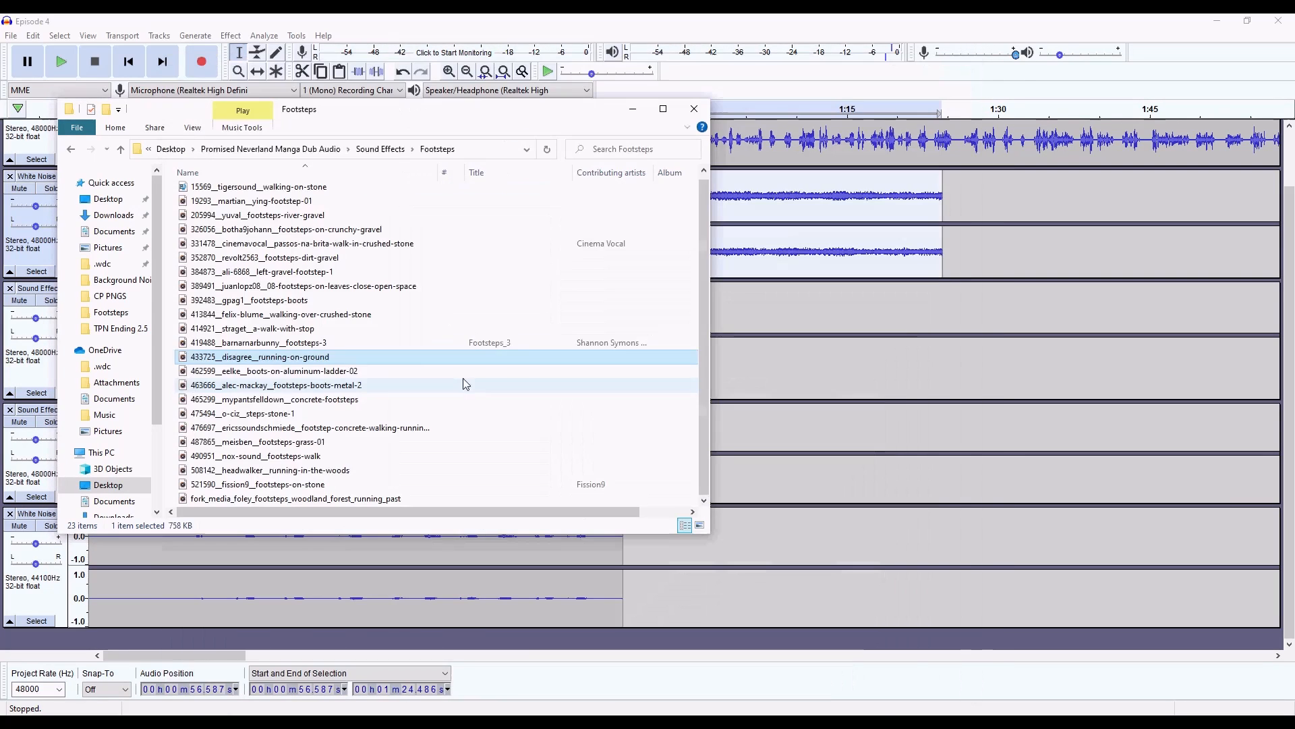
double_click(439, 442)
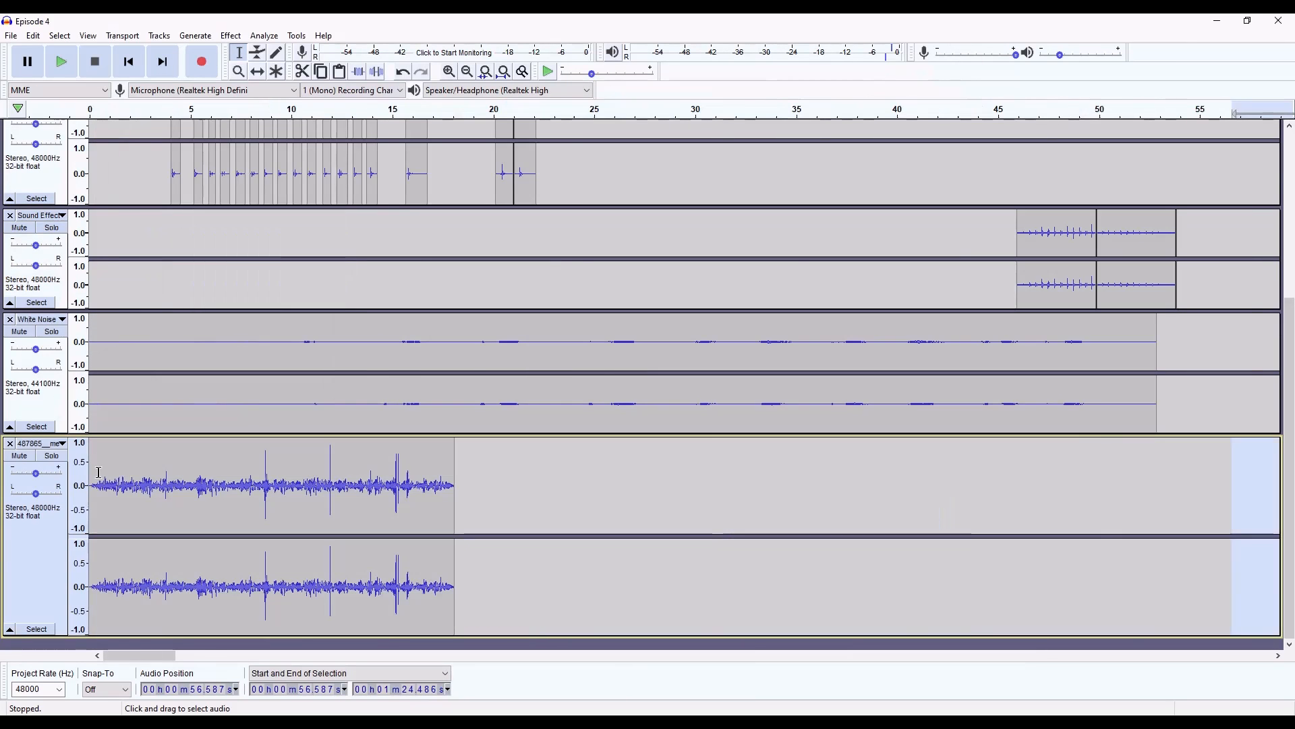
- Place the first 3.8 seconds of the grass footsteps at about 56.6 seconds in the first Sound Effects track and remove the imported track
drag(166, 473, 78, 464)
key(space)
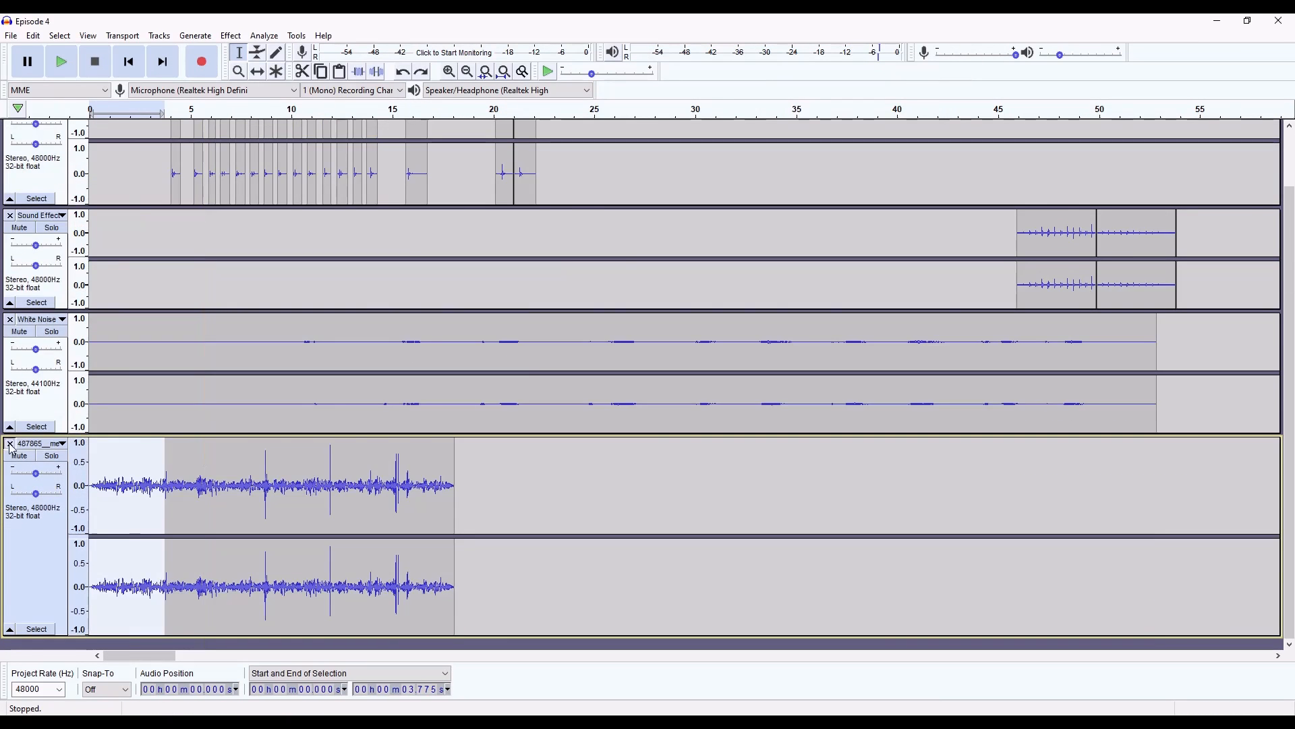
click(10, 444)
drag(115, 655, 165, 653)
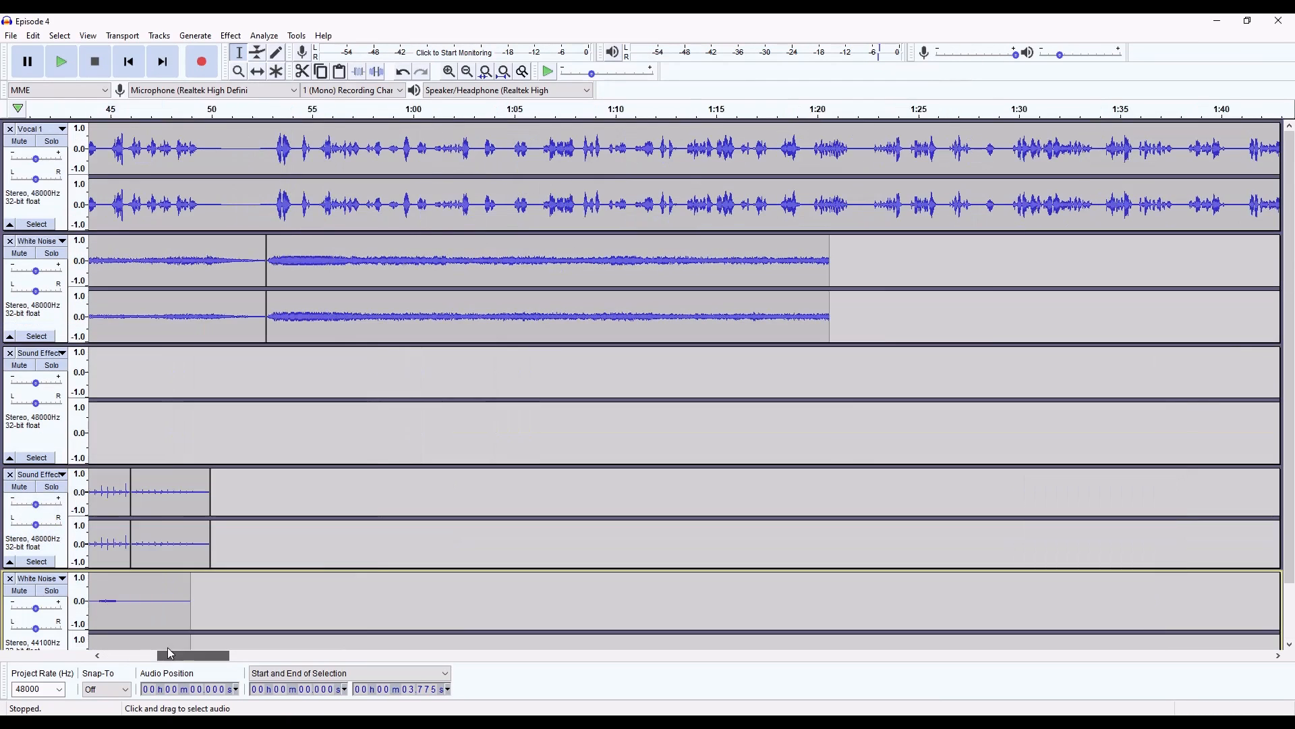
click(433, 367)
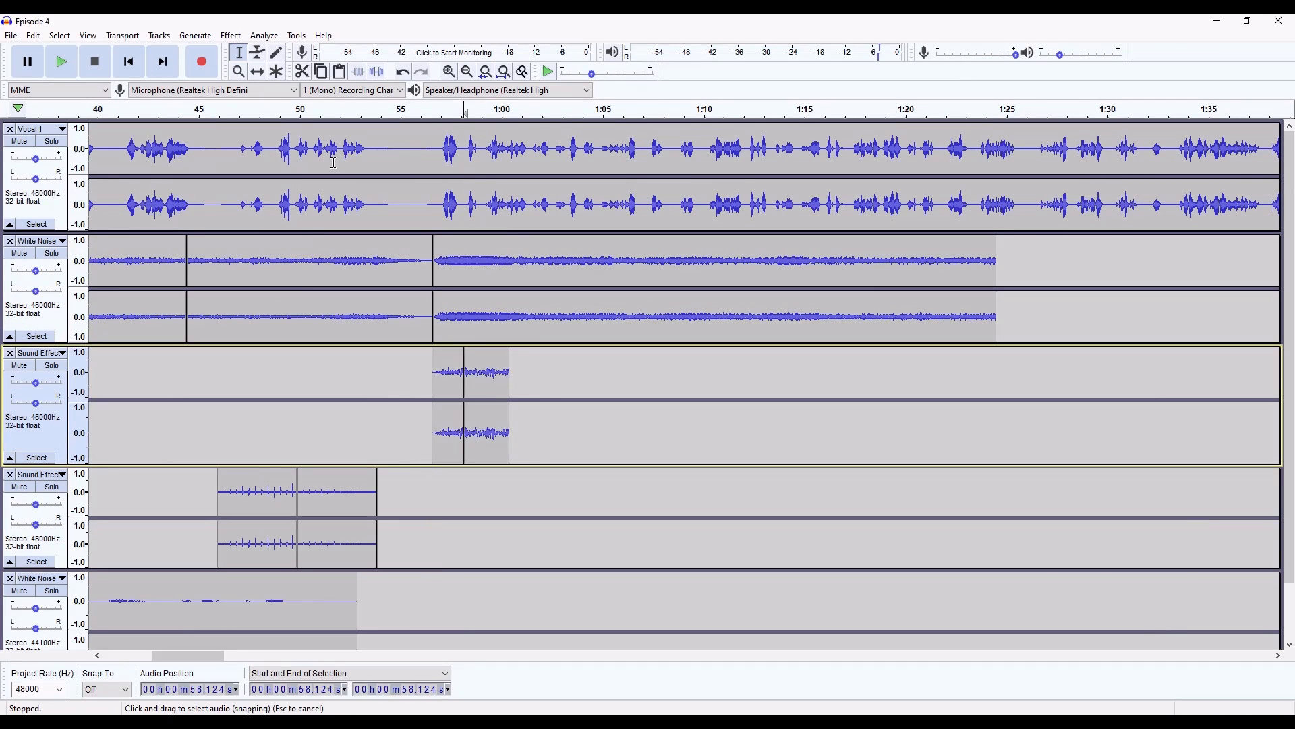
- Speed up the grass footsteps from about 56.6 seconds to 1:00 with Change Speed and play them back
click(258, 72)
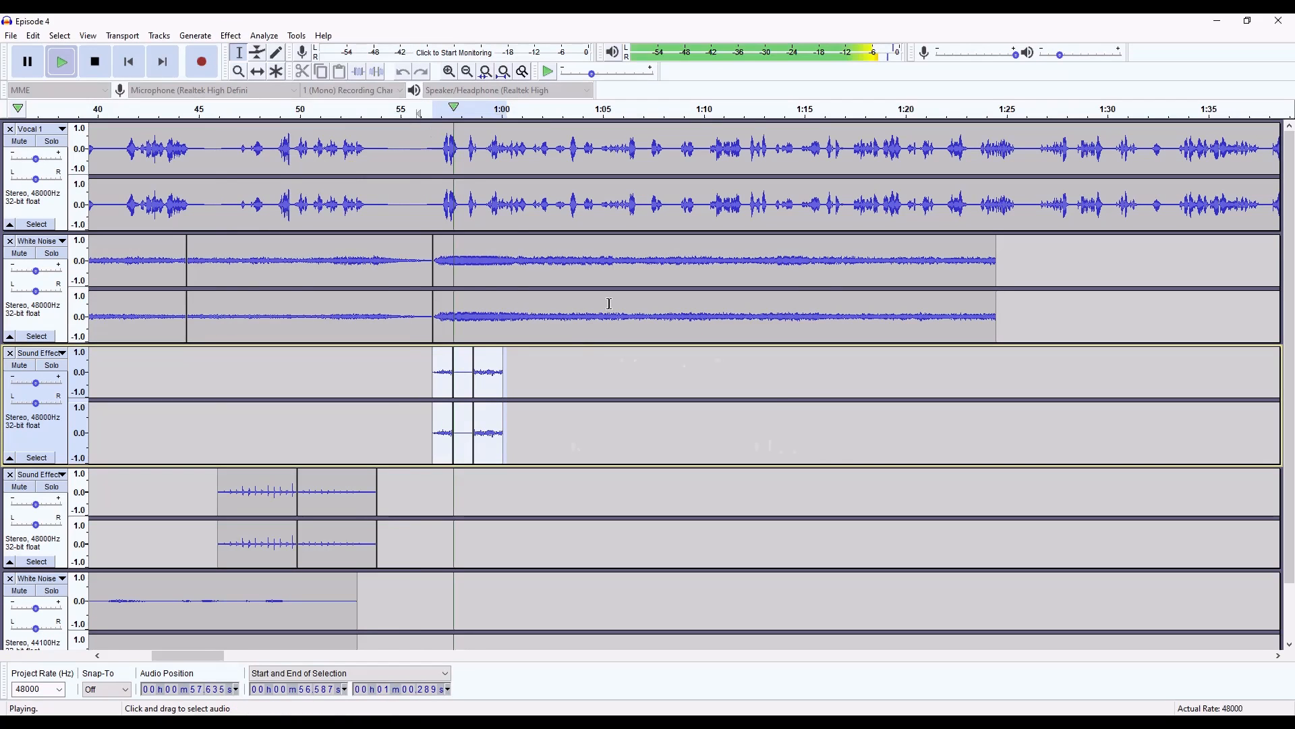
key(space)
click(230, 36)
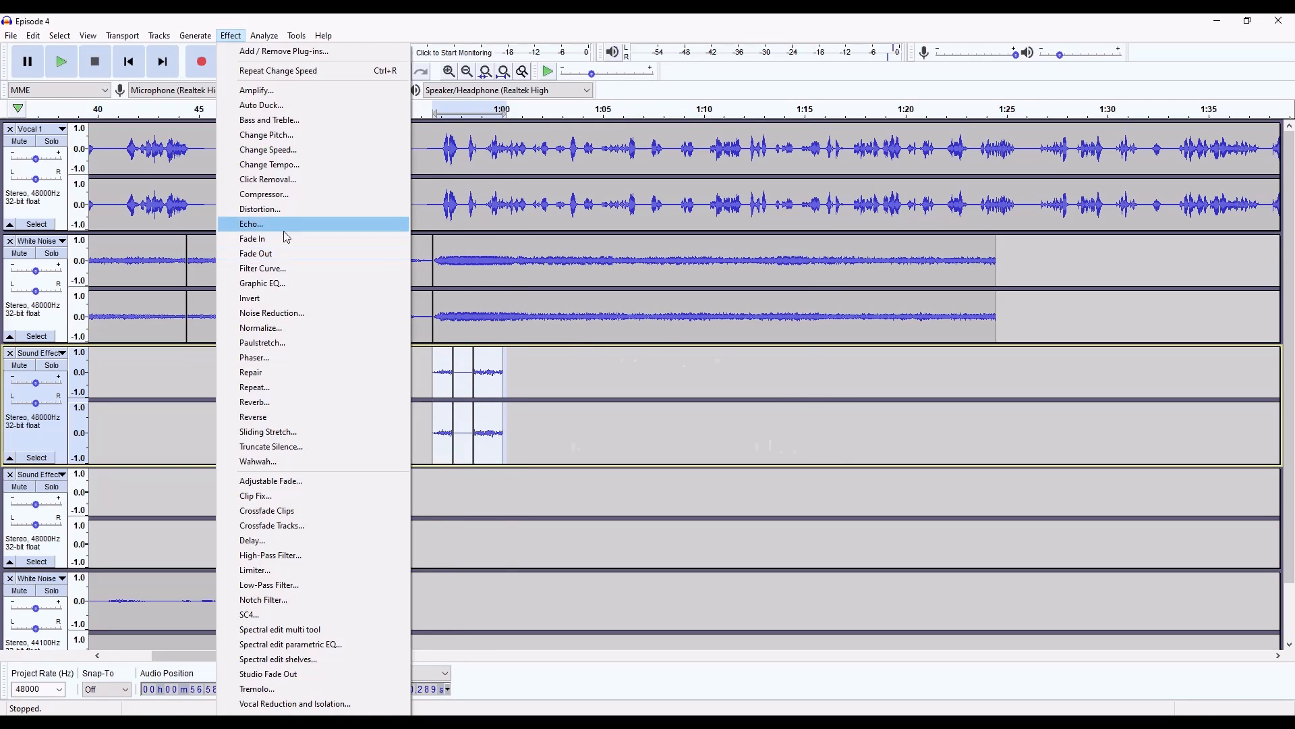
click(268, 149)
click(543, 457)
key(space)
key(space)
- Delete the silent gap at about 57.2 to 57.6 seconds within the grass footsteps and play the result
click(450, 422)
click(449, 75)
click(449, 75)
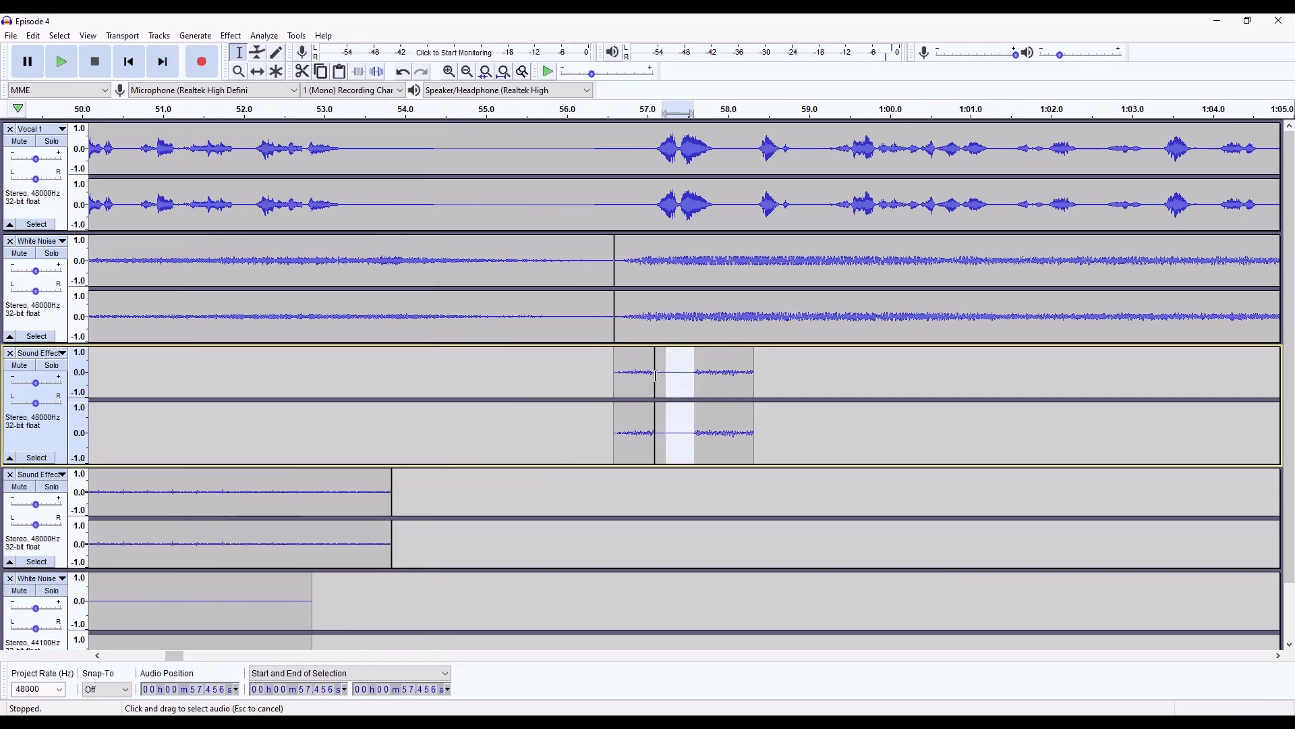
key(Delete)
key(space)
- Adjust the amplification of the grass footsteps clip at about 56.6 seconds, play it back and trim its end
drag(655, 376, 614, 368)
key(space)
click(230, 36)
click(257, 88)
click(589, 112)
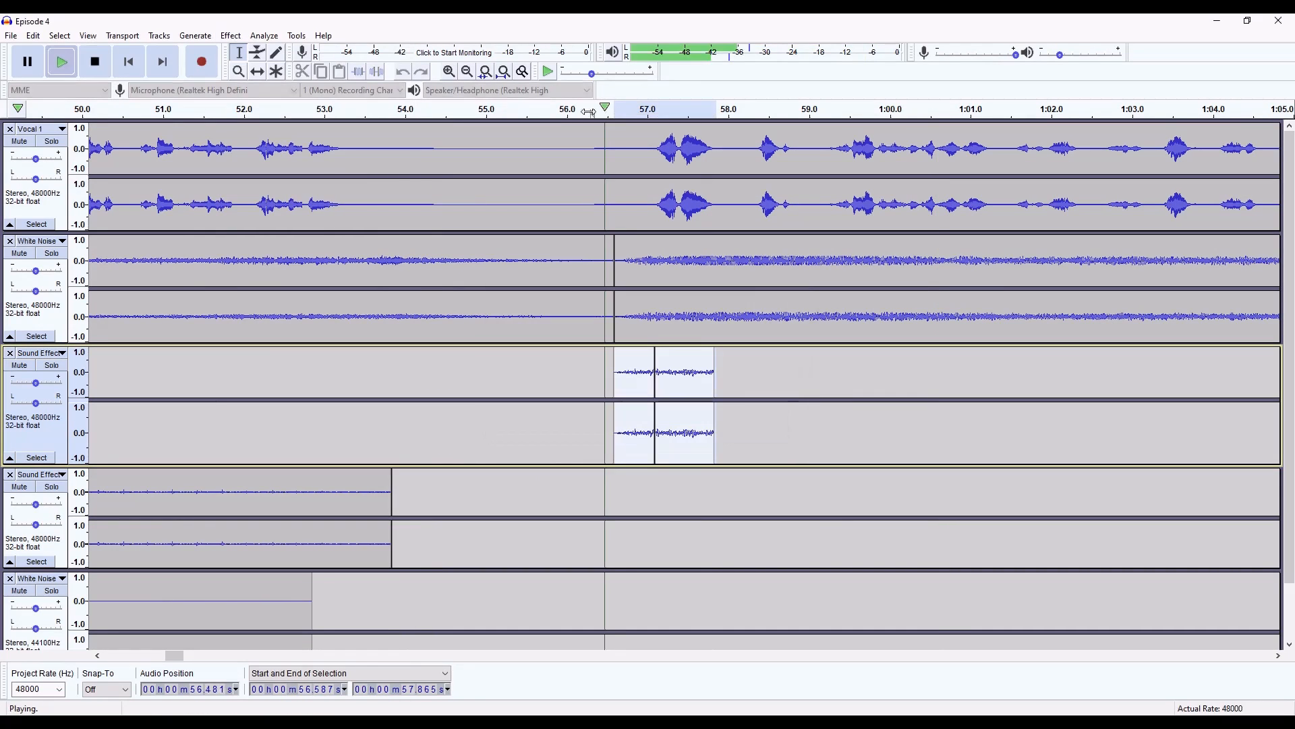
key(space)
drag(714, 373, 697, 373)
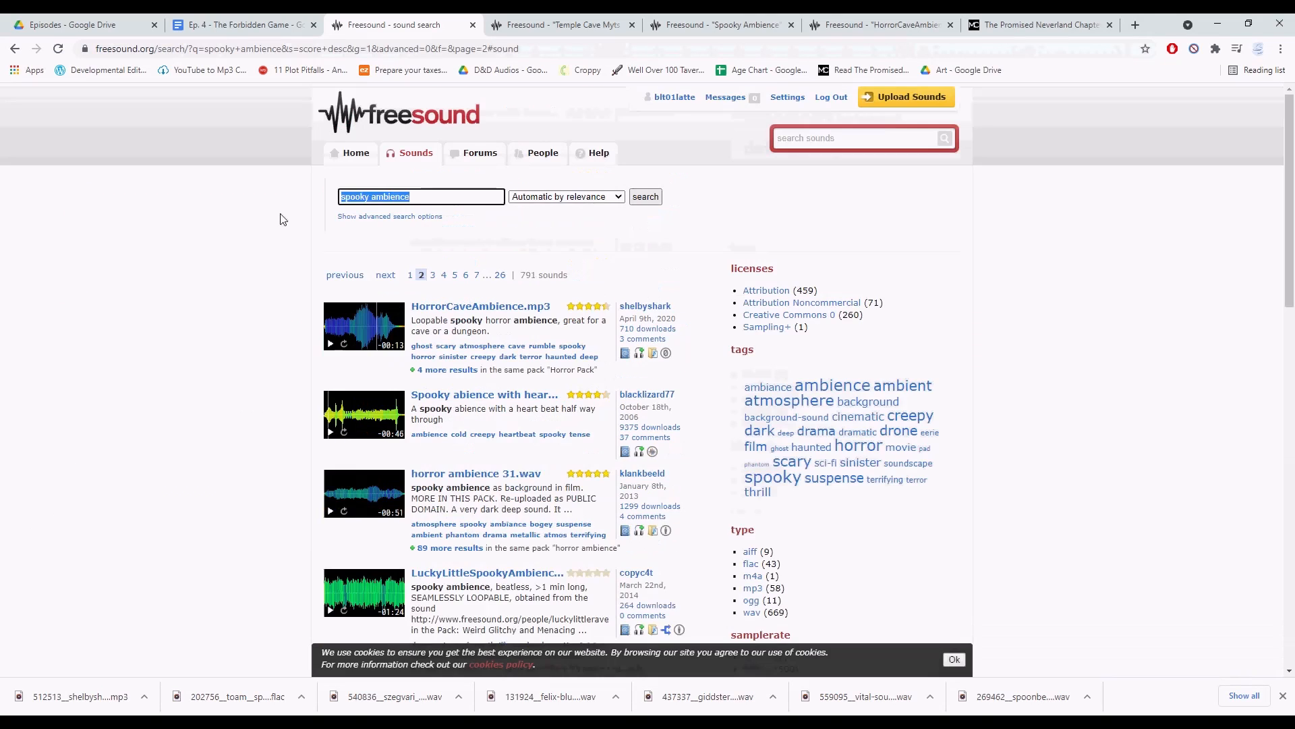
- Switch to Freesound in the browser, search for "grab" and listen through the first two pages of results
text(grab)
key(Return)
scroll(335, 386, down, 8)
click(330, 402)
scroll(335, 386, down, 4)
click(332, 379)
scroll(335, 385, down, 5)
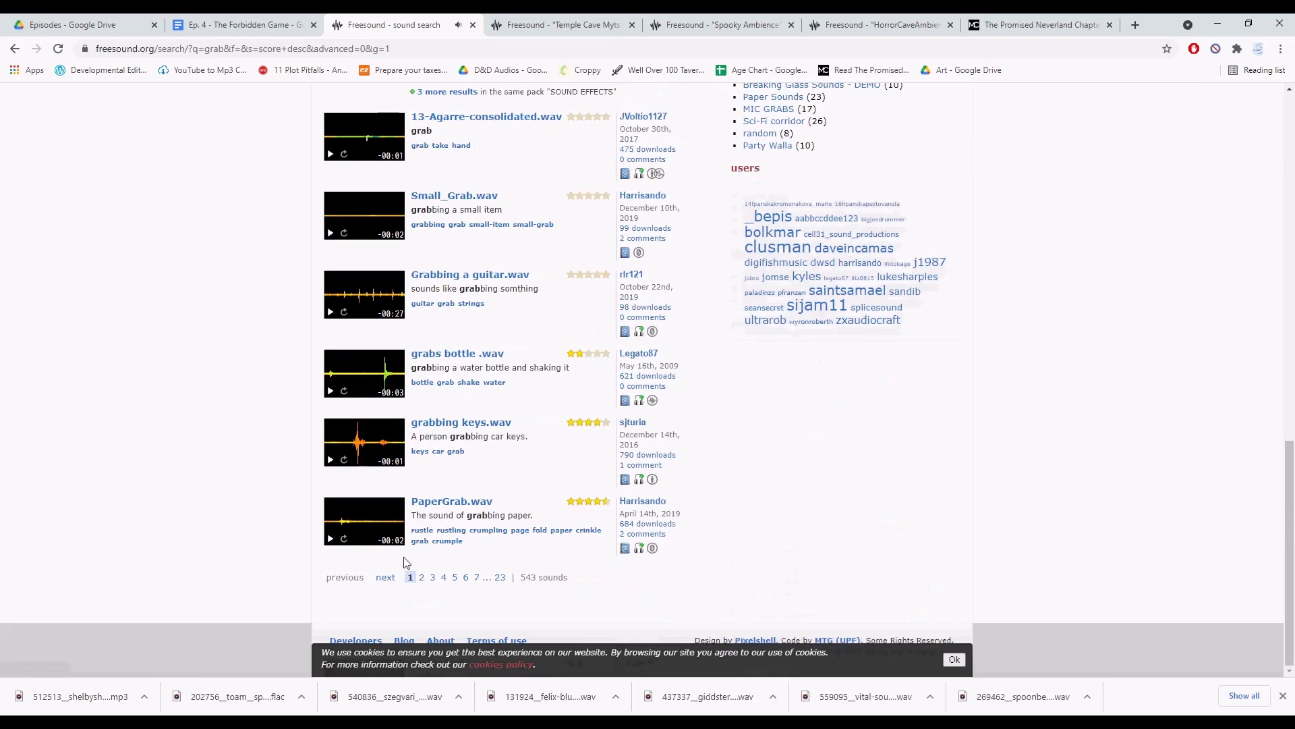
click(422, 577)
scroll(133, 335, down, 5)
scroll(133, 336, up, 5)
- Search Freesound for "clothes", listen to the results and download "clothes drop 3"
drag(378, 197, 310, 203)
text(clothes)
key(Return)
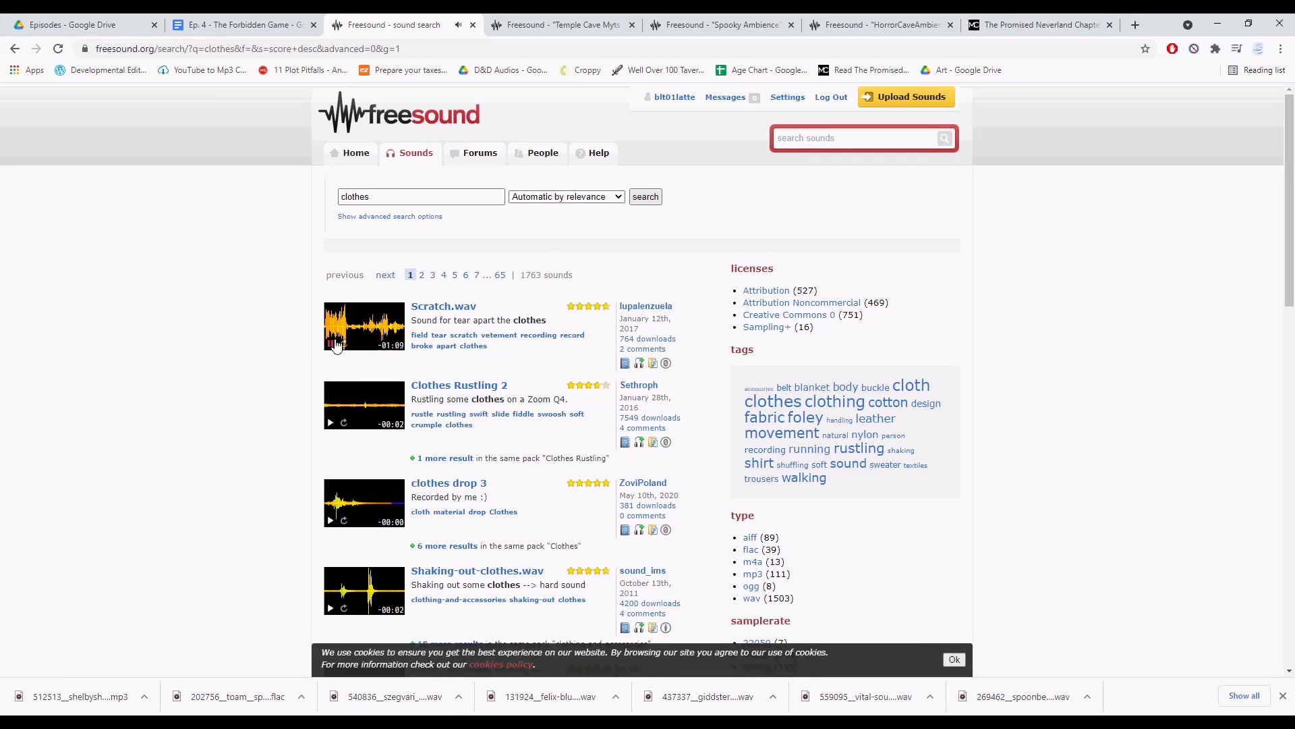
scroll(330, 348, down, 4)
key(ctrl+Tab)
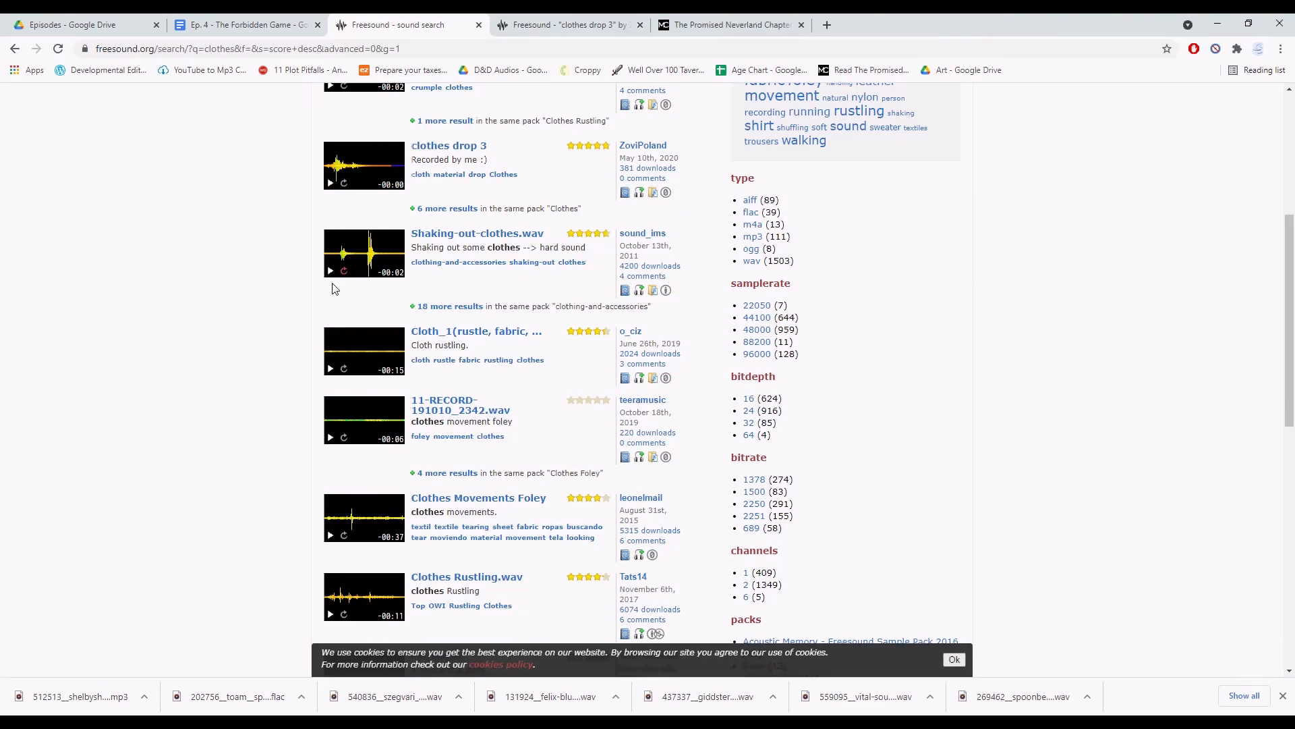
scroll(248, 333, down, 7)
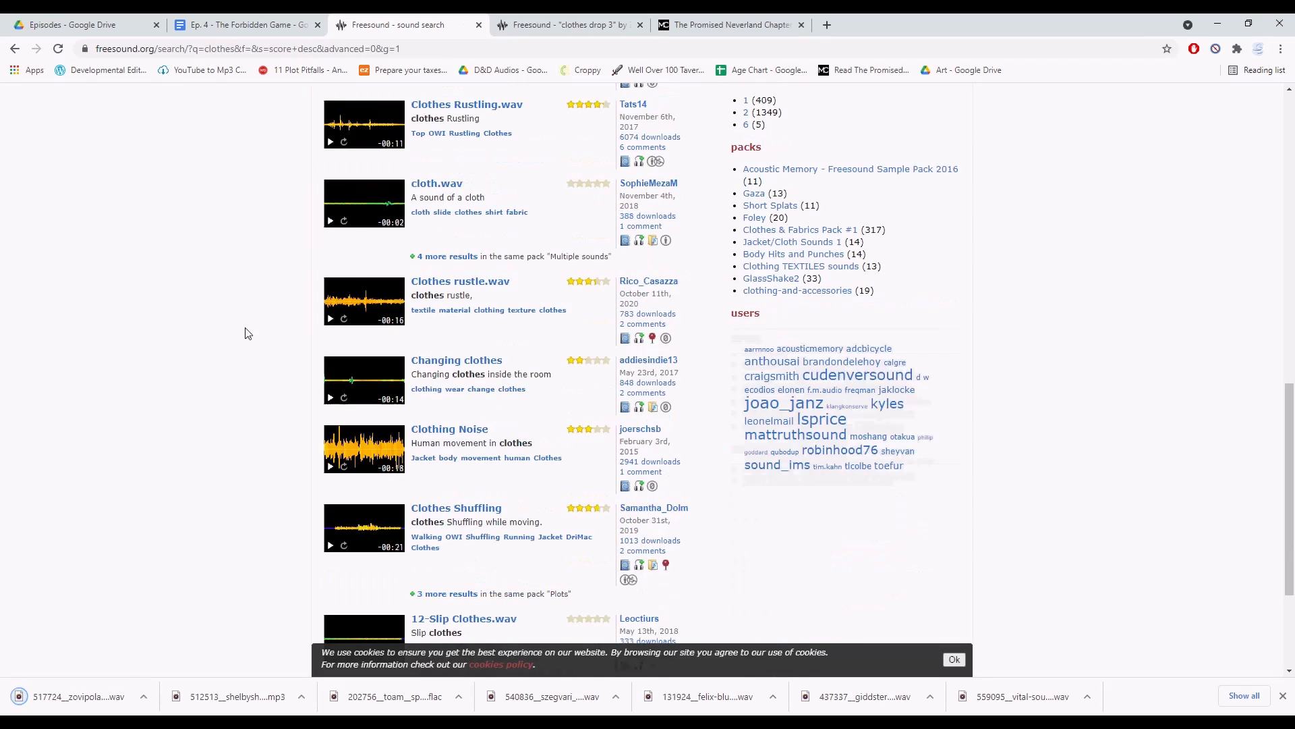
- Search Freesound for "movement" and browse the results through to the second page
scroll(247, 454, up, 12)
drag(378, 197, 340, 202)
text(movement)
key(Return)
scroll(340, 222, down, 15)
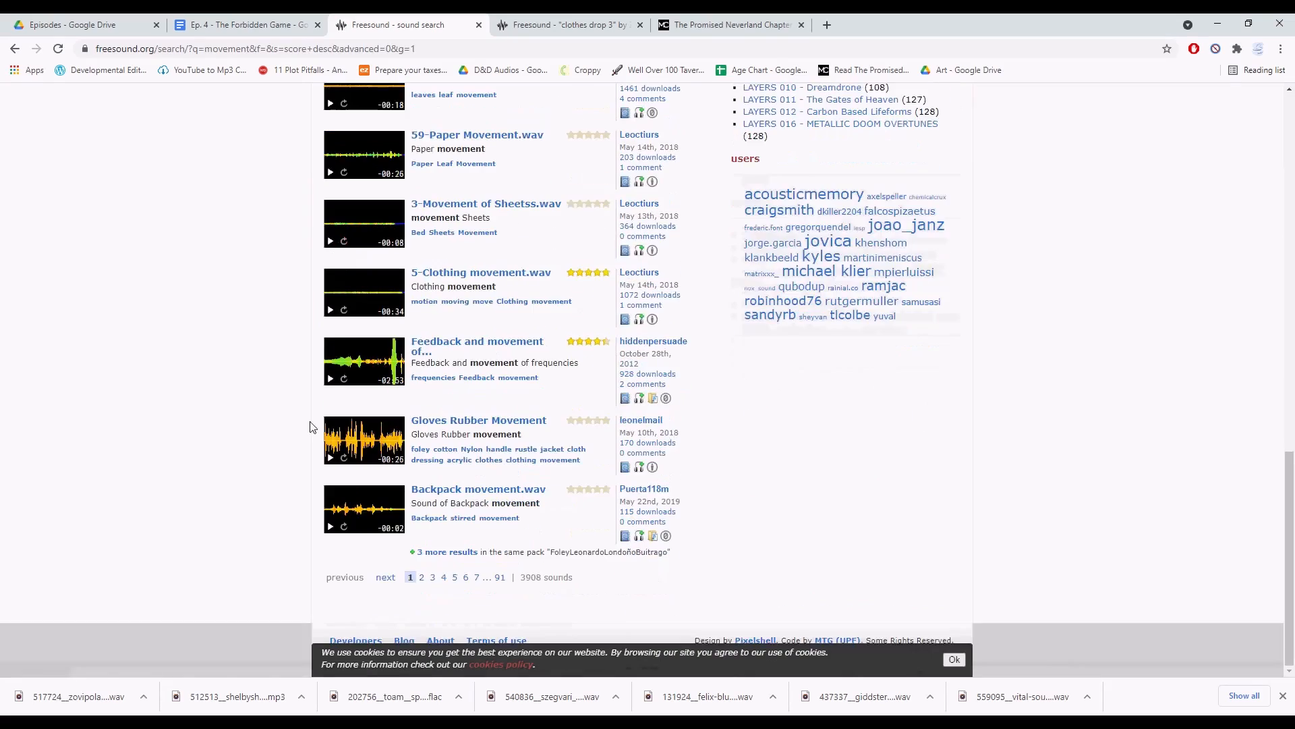
click(422, 577)
- Search Freesound for "impact", download Impacts.wav from its sound page and close the extra sound tabs
double_click(369, 197)
text(impact)
key(Return)
scroll(216, 399, down, 4)
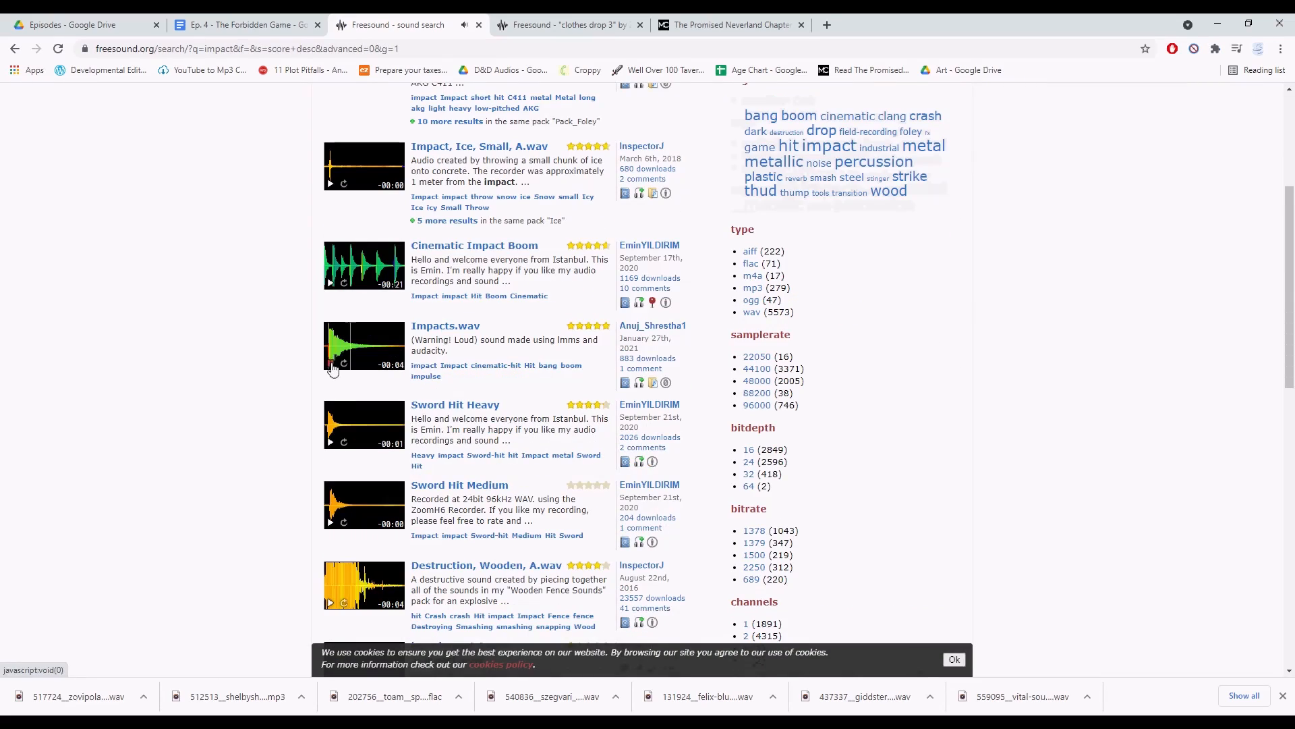
middle_click(445, 326)
click(729, 25)
click(902, 397)
click(499, 21)
double_click(640, 25)
- Browse the remaining "impact" results and open their second page
scroll(245, 367, down, 12)
click(421, 578)
scroll(391, 244, up, 8)
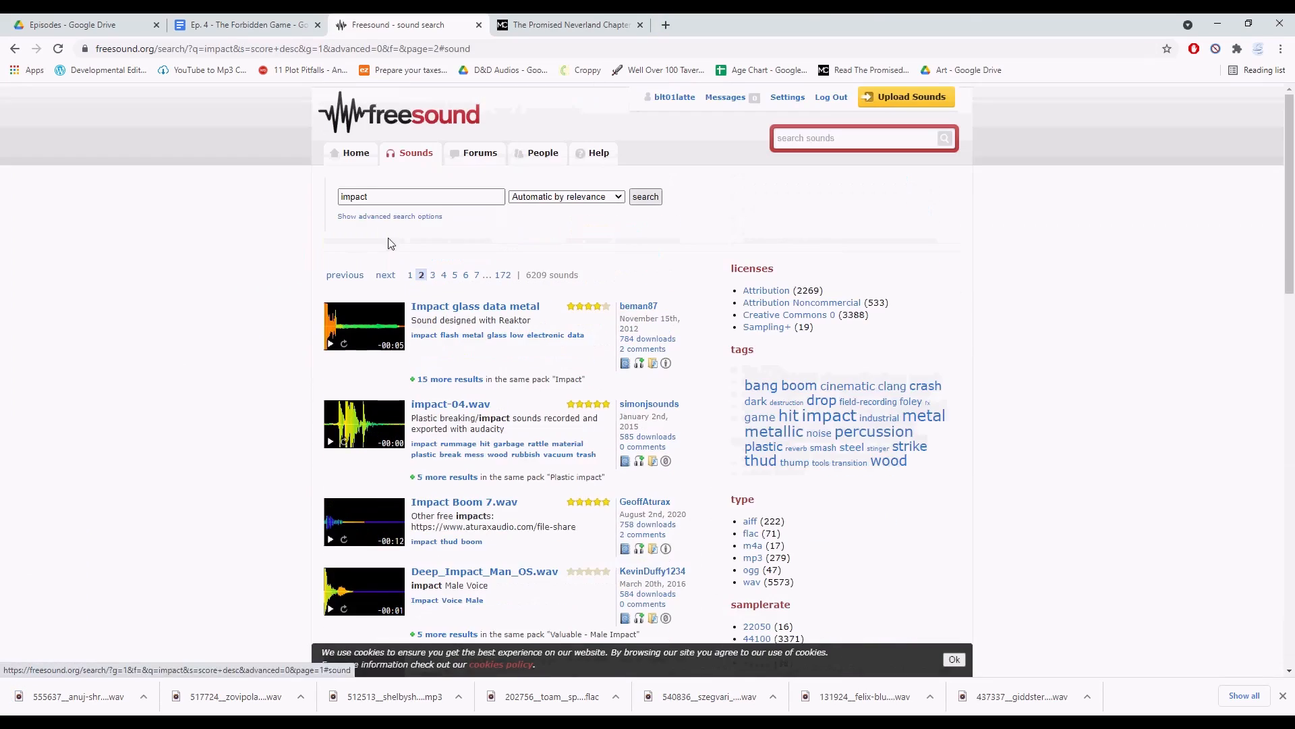
- Search Freesound for "punch" and listen to sounds such as "light punch" on the first results page
text(punch)
key(Return)
scroll(334, 280, down, 1)
scroll(292, 306, down, 4)
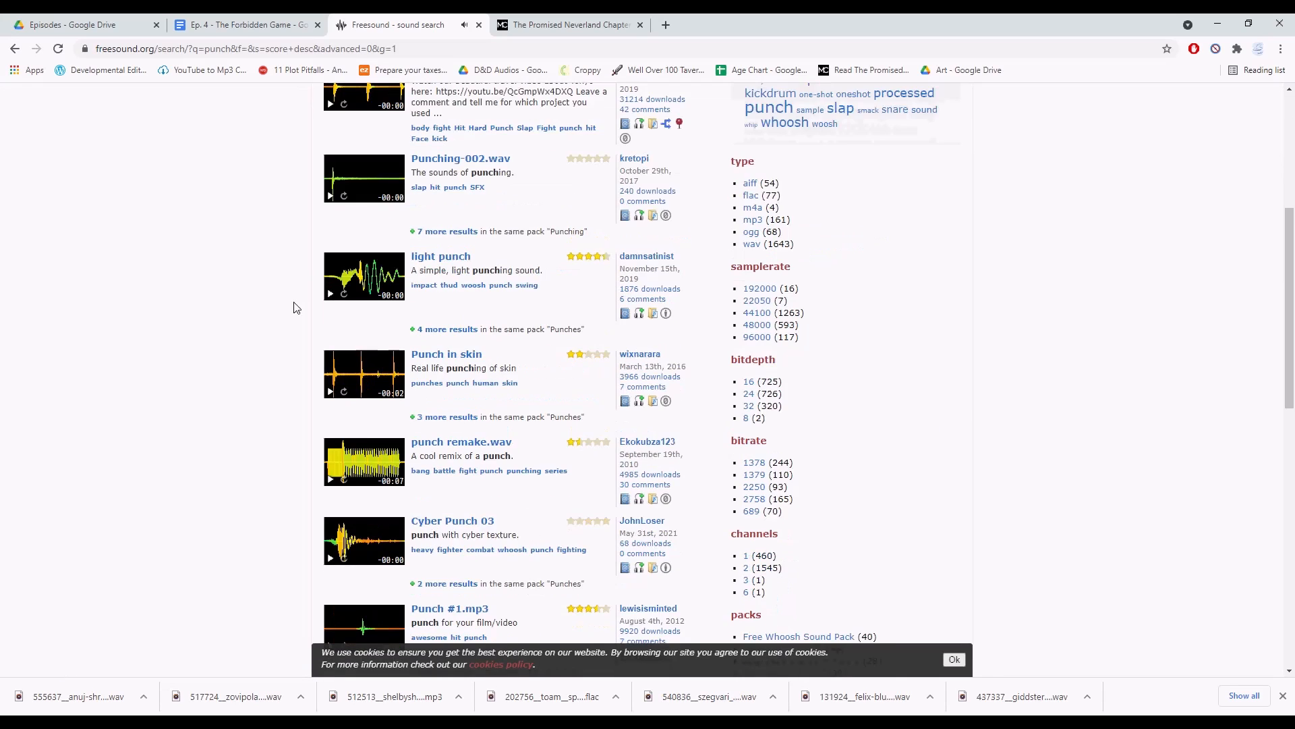
click(330, 295)
scroll(347, 209, down, 7)
click(330, 330)
scroll(270, 323, down, 1)
scroll(268, 323, down, 4)
- Listen to the "punch" sounds on the second results page, such as "Punch (3)", and open the third page
click(425, 577)
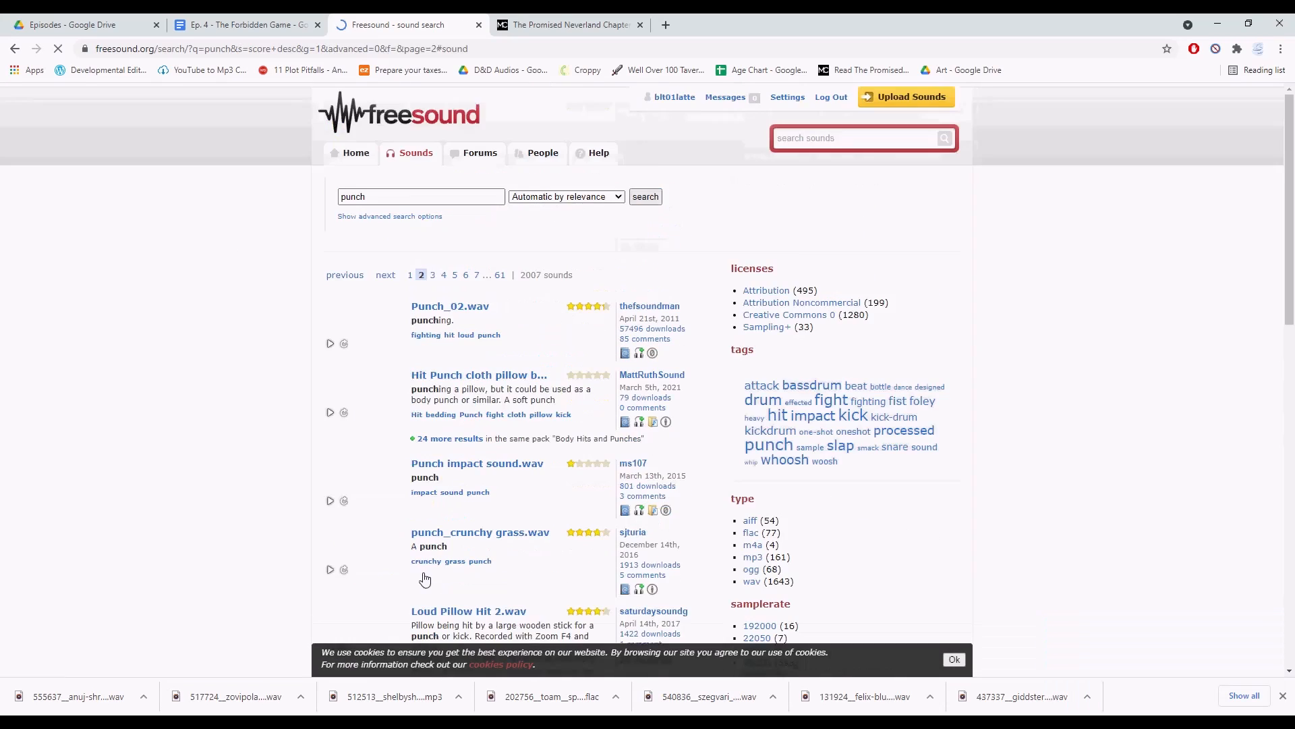
scroll(337, 405, down, 3)
scroll(330, 435, down, 9)
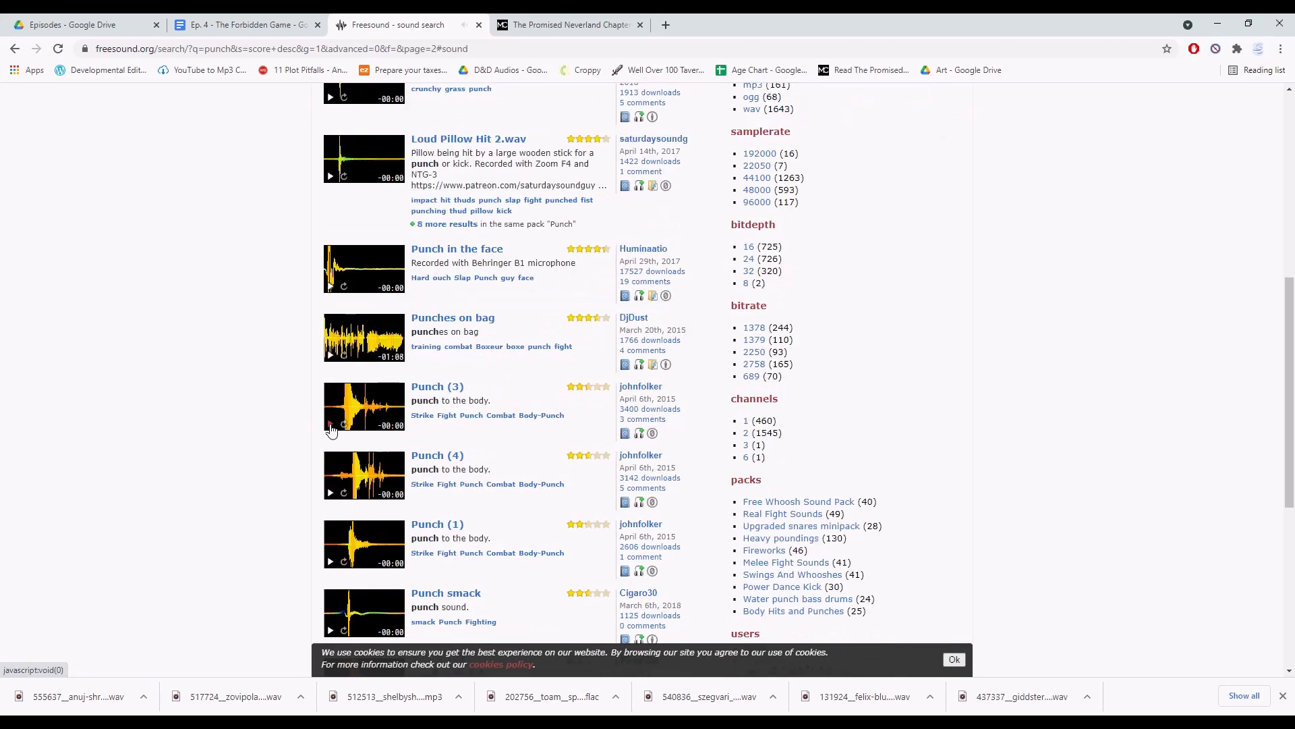
scroll(330, 435, down, 1)
click(436, 579)
- Search Freesound for "rustle", listen to the cloth rustling sounds across two result pages and download a cloth rustle recording
scroll(337, 270, down, 4)
click(330, 176)
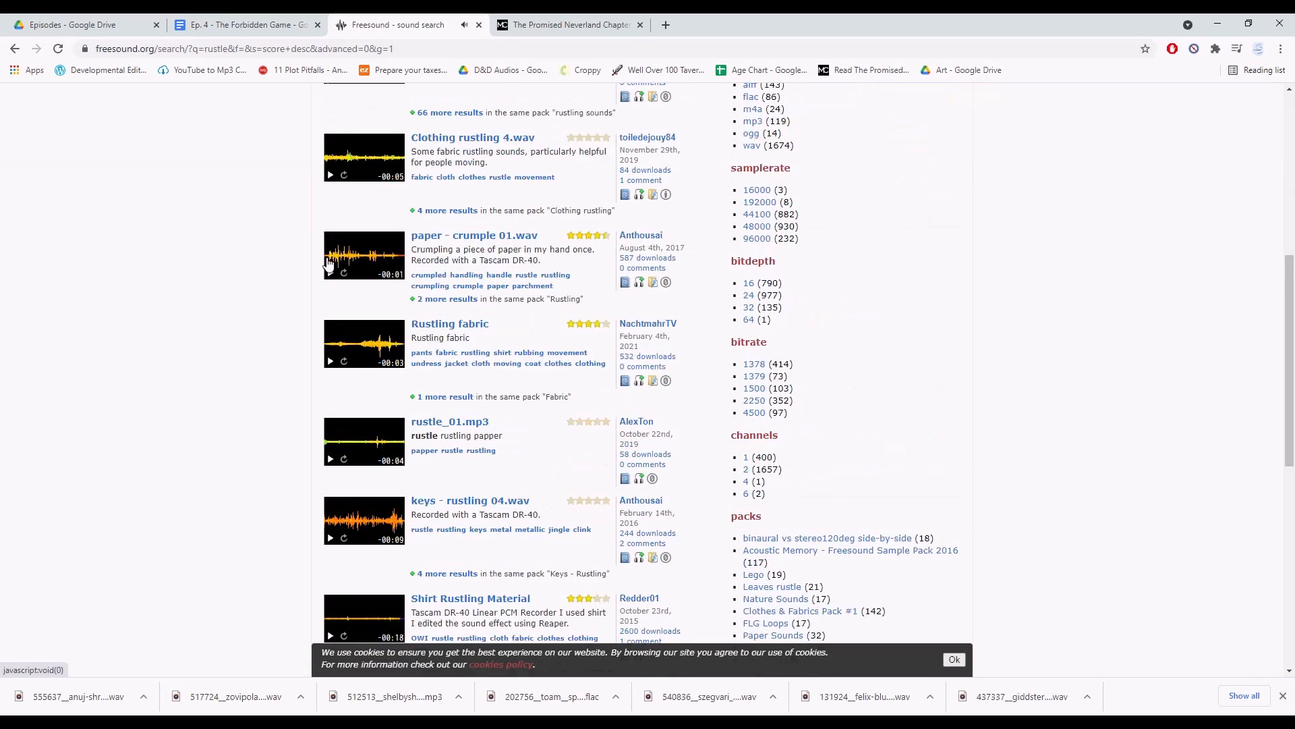
scroll(329, 284, down, 15)
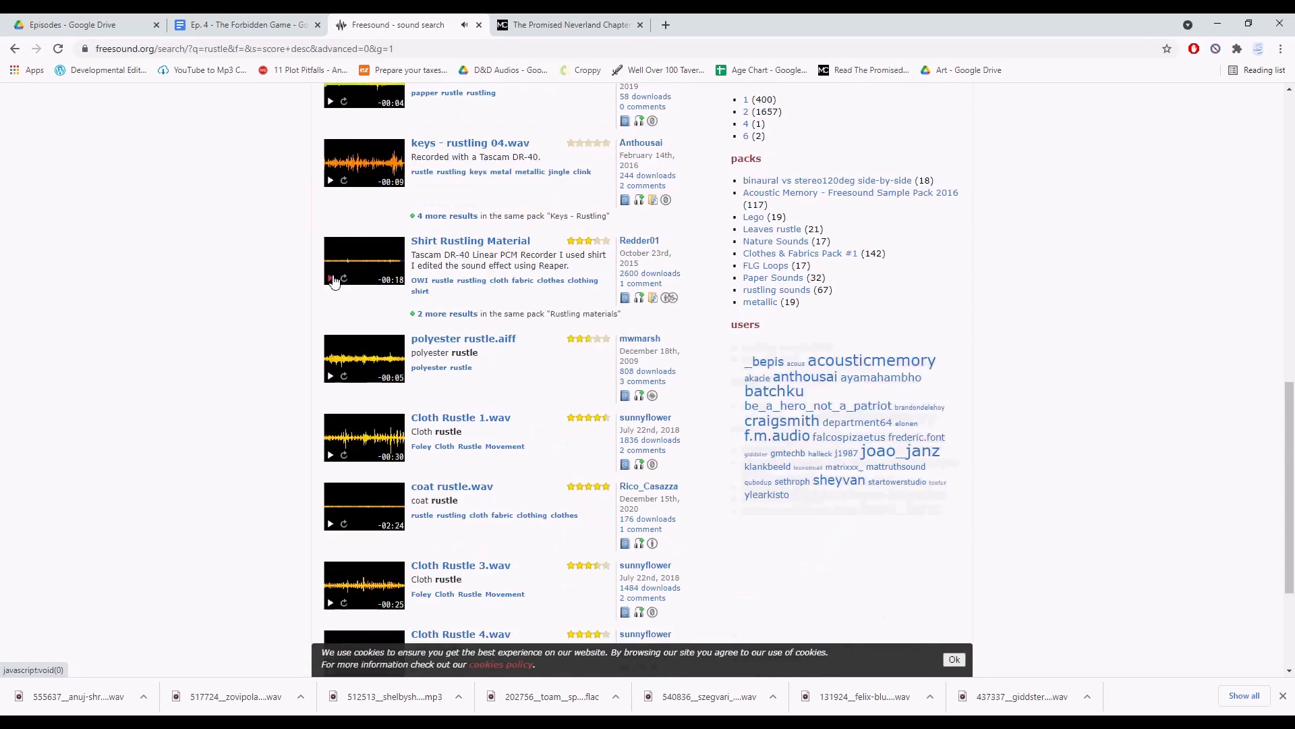
click(426, 577)
scroll(331, 300, down, 7)
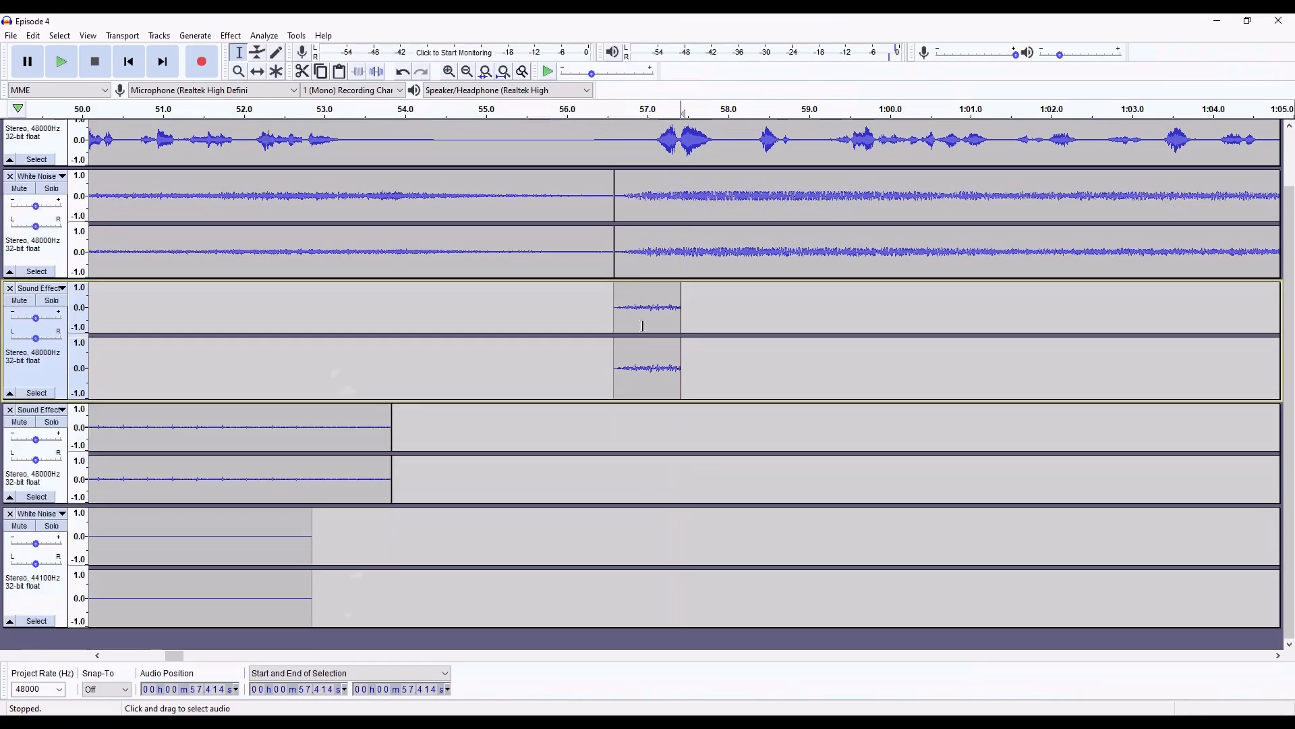
- Switch to Audacity, import the downloaded 435293 rustle file as a new track and select a stretch at its start
scroll(643, 326, up, 3)
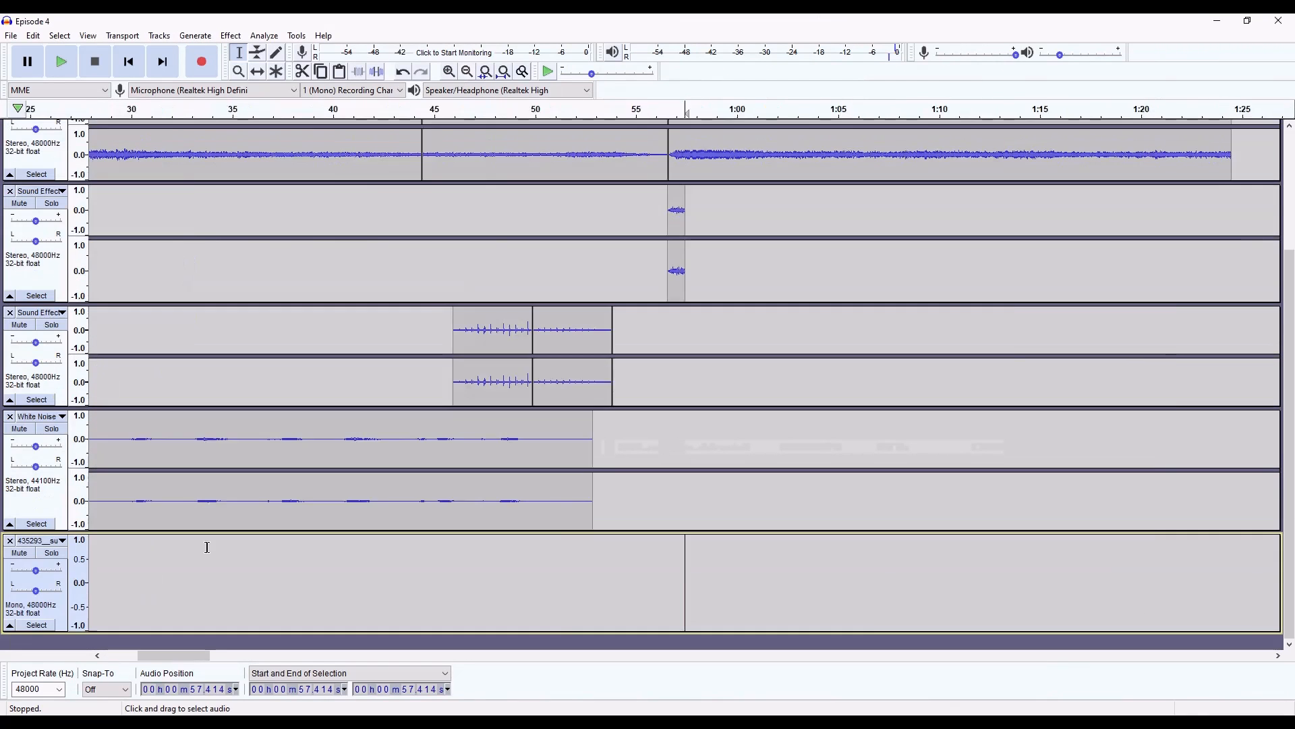
scroll(207, 546, left, 5)
drag(89, 587, 159, 593)
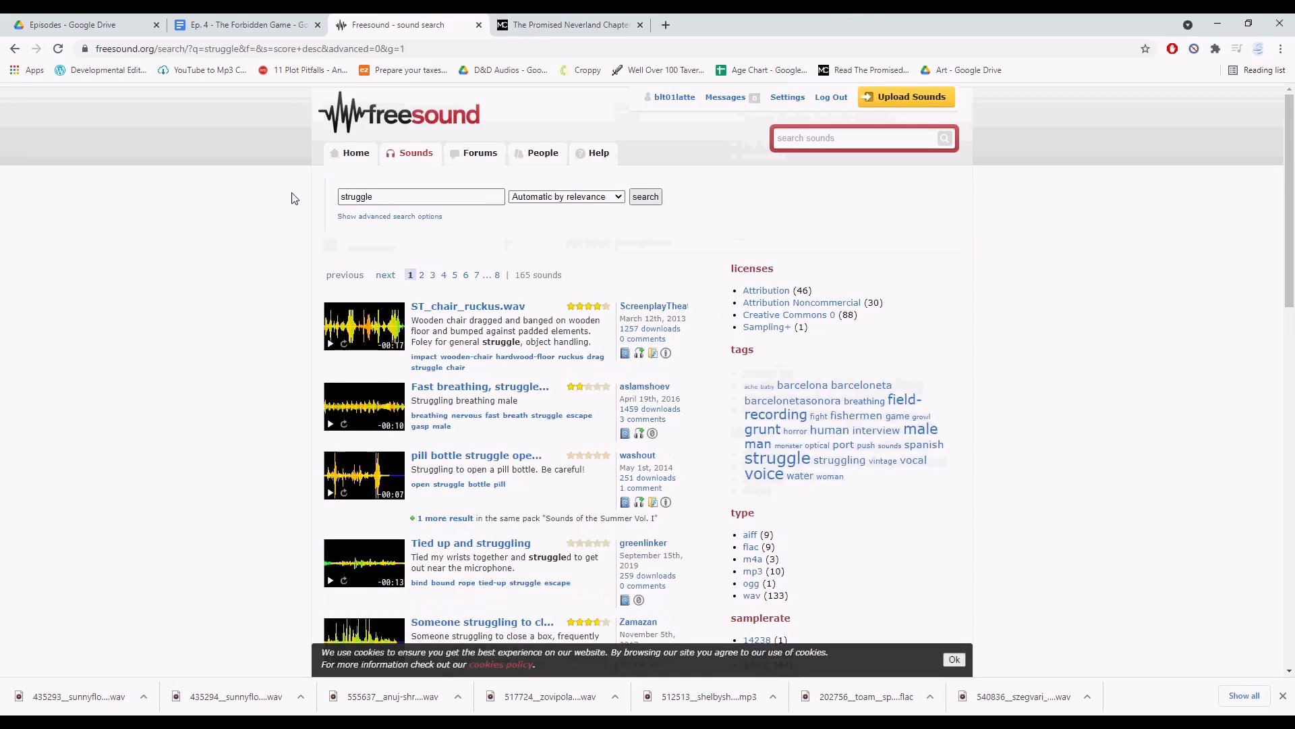
- Browse the first two Freesound result pages for "struggle", then switch to Audacity and play Episode 4 from about 56 seconds
scroll(324, 317, down, 10)
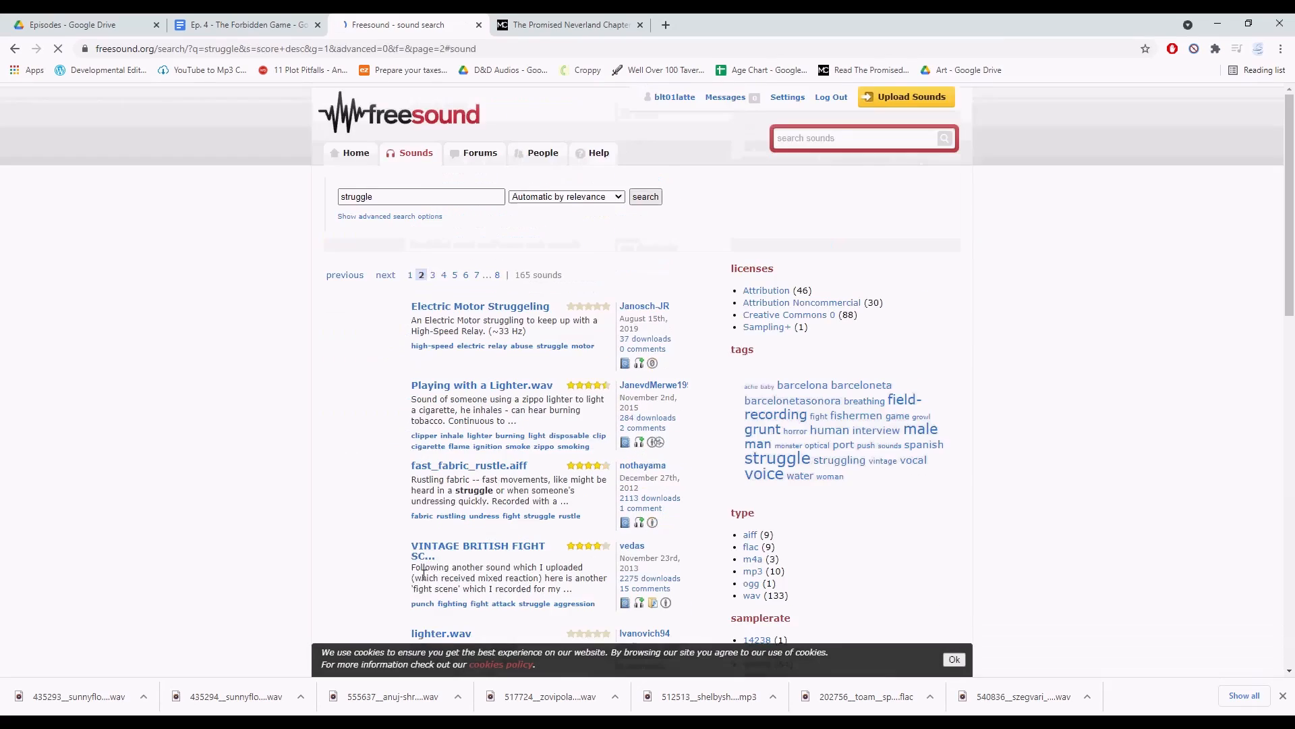
scroll(205, 376, down, 10)
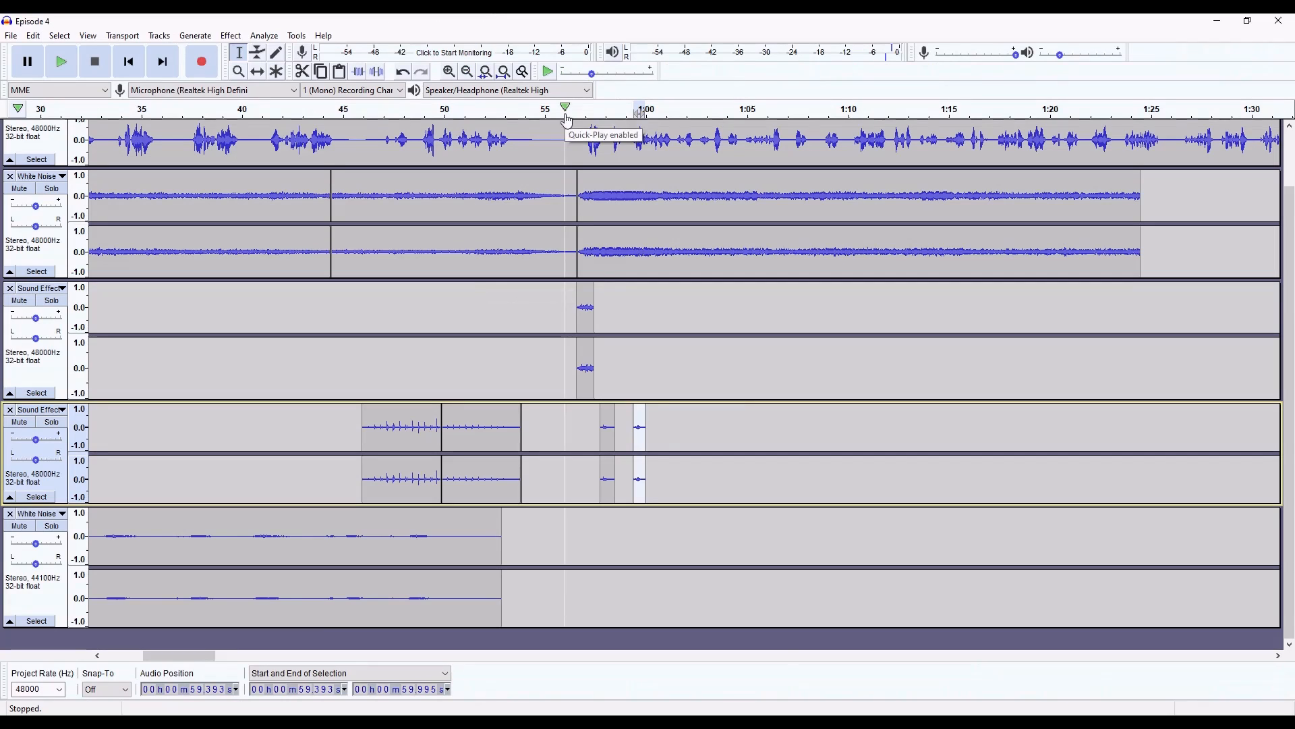
click(567, 120)
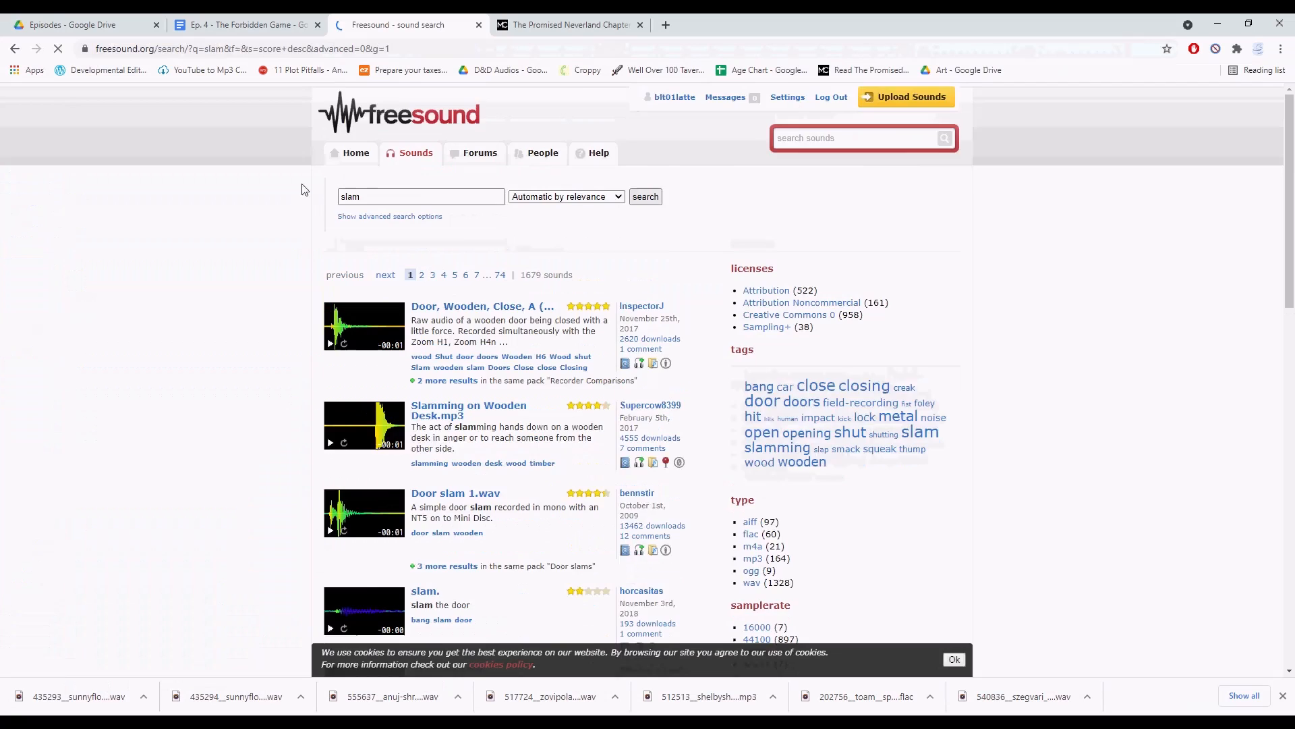
- Search Freesound for "slam" and "thud", and listen to the thud sounds on the first results page
scroll(245, 273, down, 8)
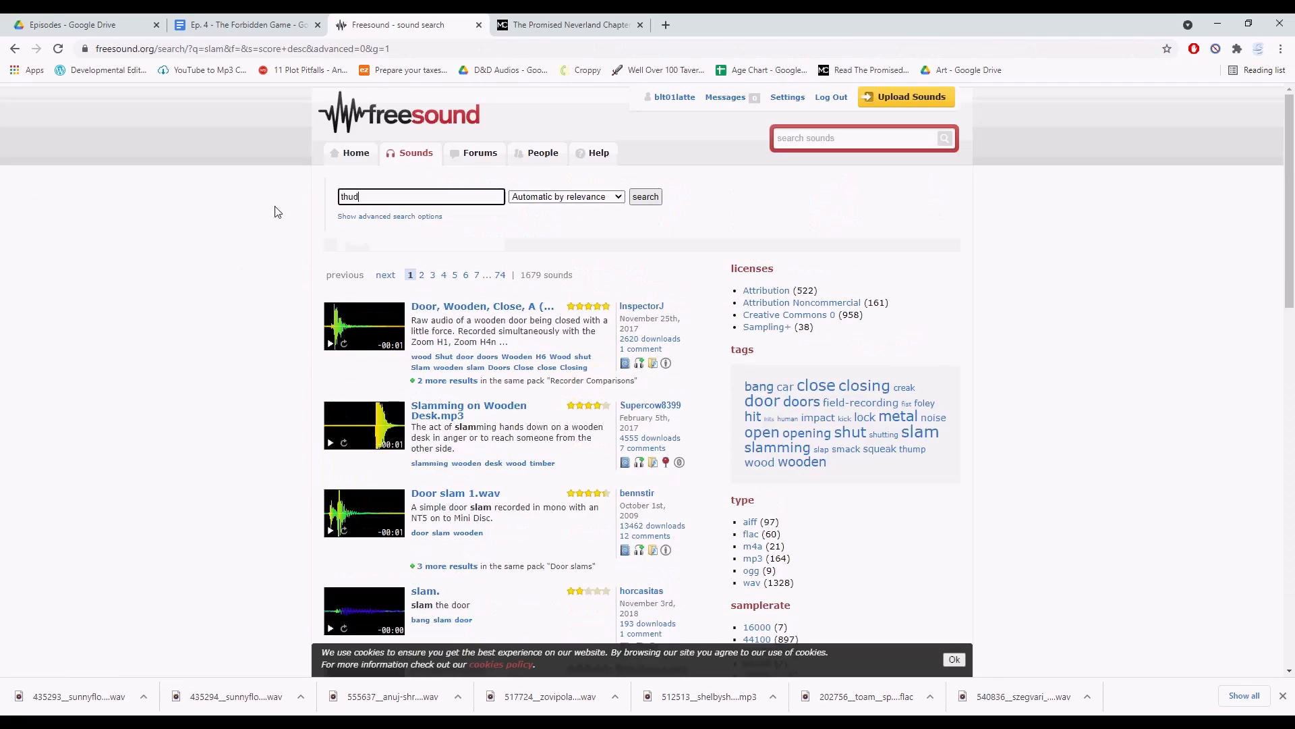
click(330, 345)
scroll(331, 352, down, 9)
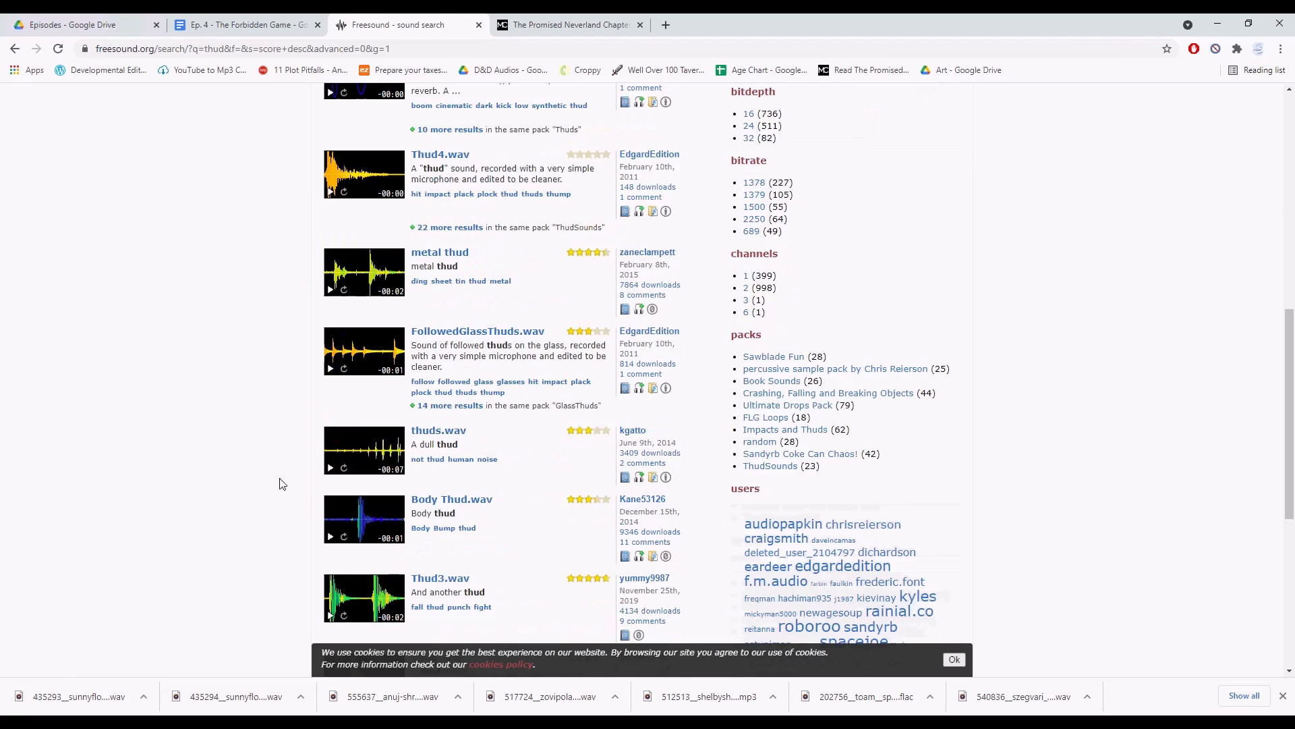
scroll(331, 547, down, 3)
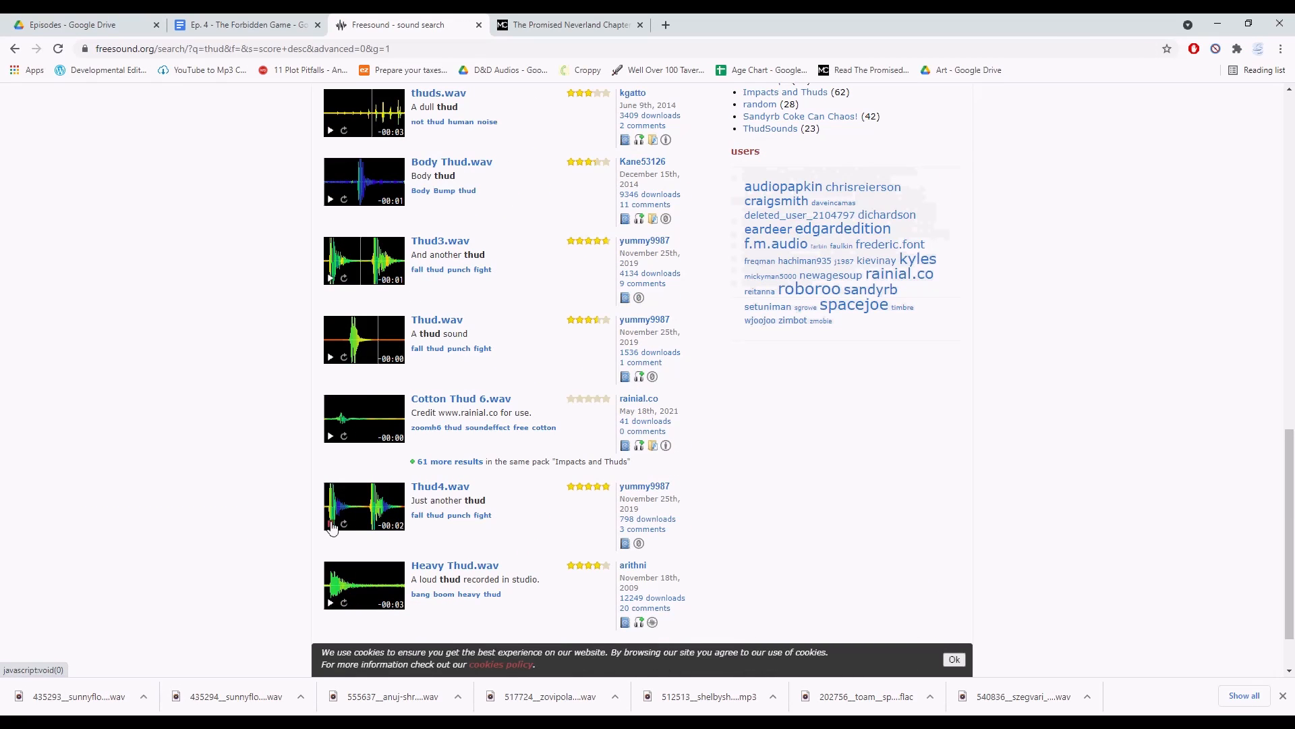
scroll(331, 605, up, 14)
scroll(331, 605, down, 15)
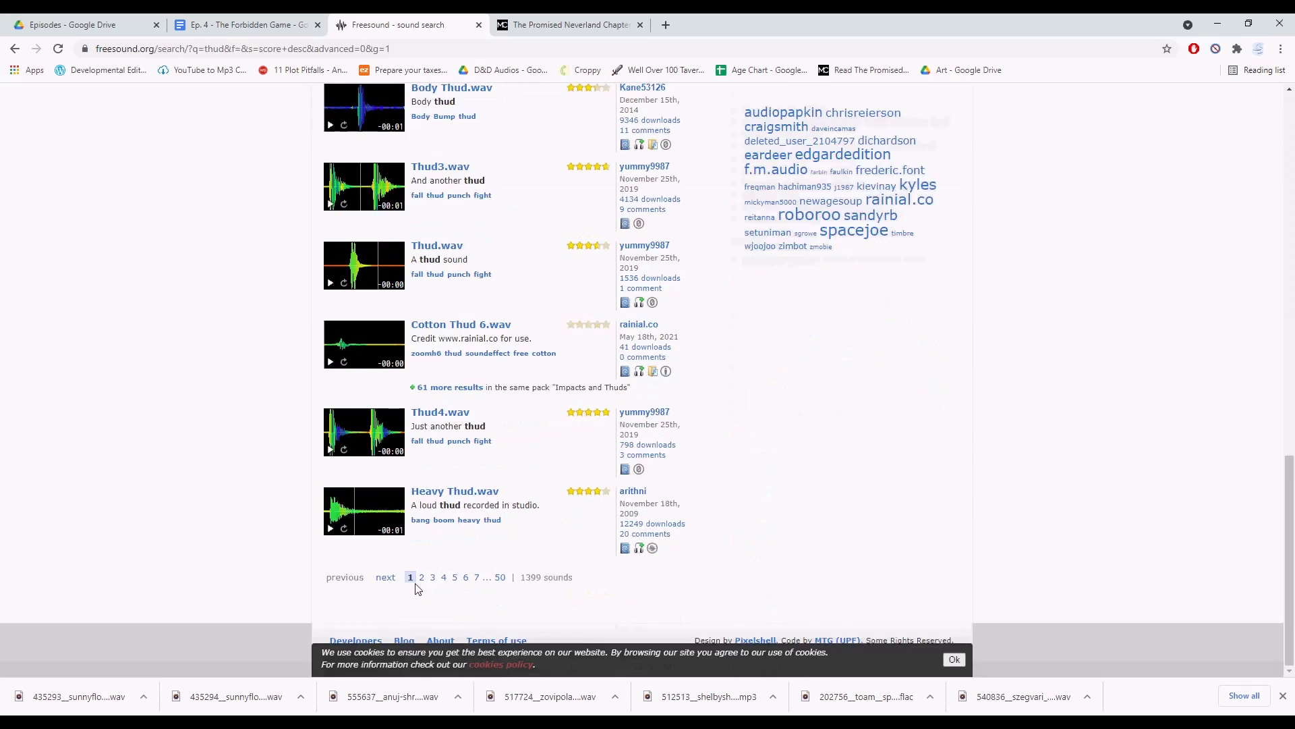
- Download "thud.wav", "big thud.wav" and "Thud.wav" from the second thud results page, and select a short stretch near 58 seconds on Audacity's upper sound effects track
click(421, 577)
scroll(385, 538, down, 3)
click(331, 382)
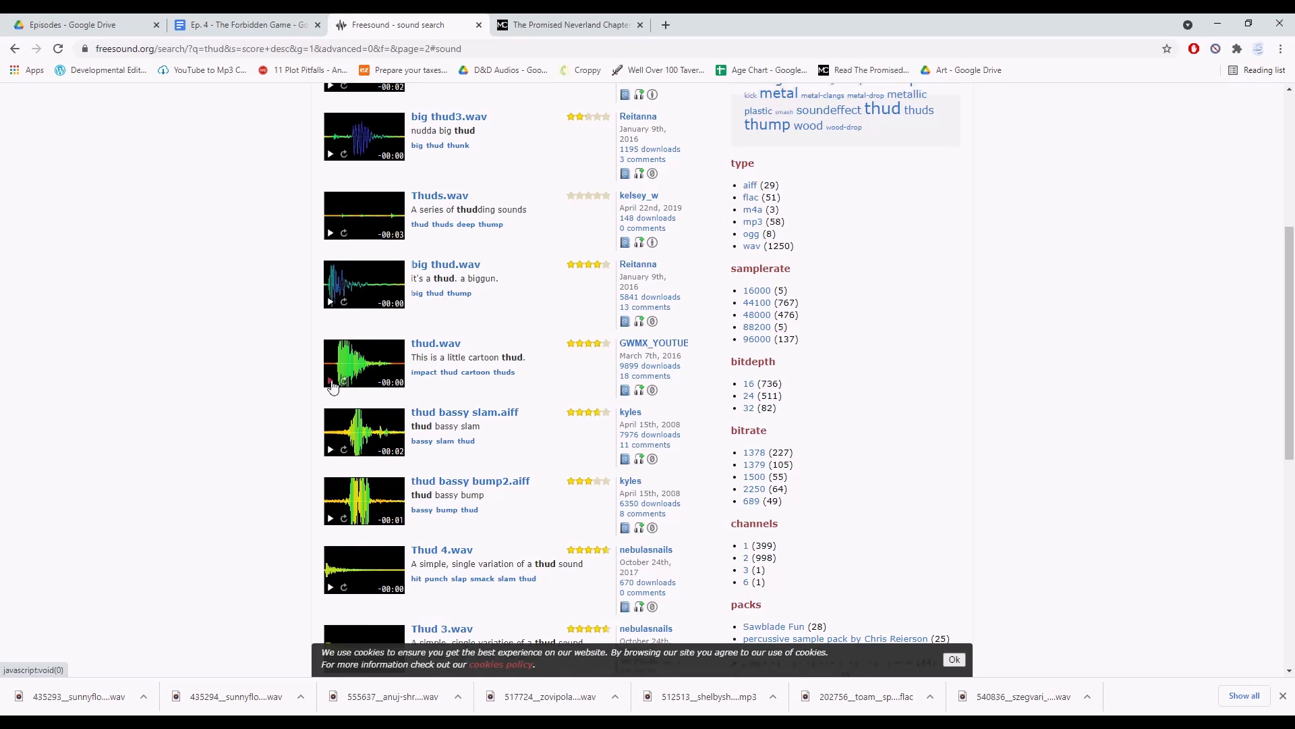
click(456, 273)
scroll(324, 273, down, 7)
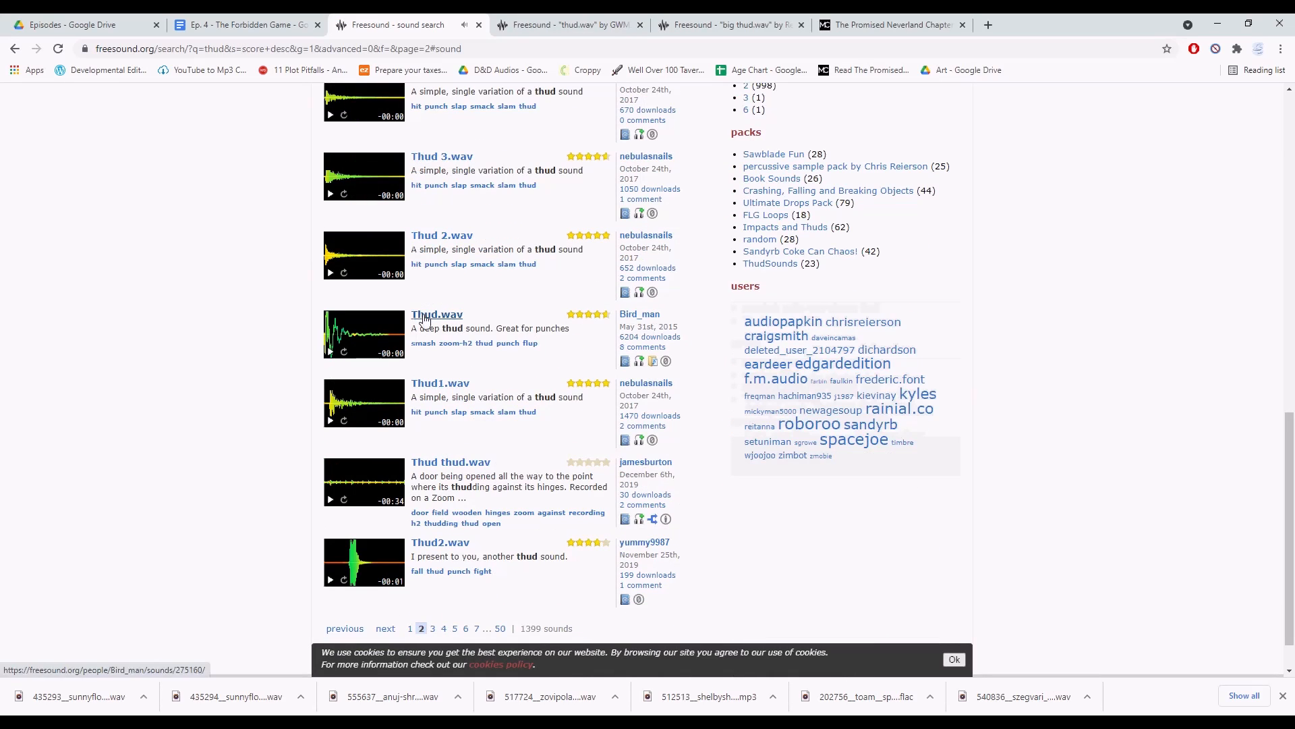
scroll(454, 407, up, 3)
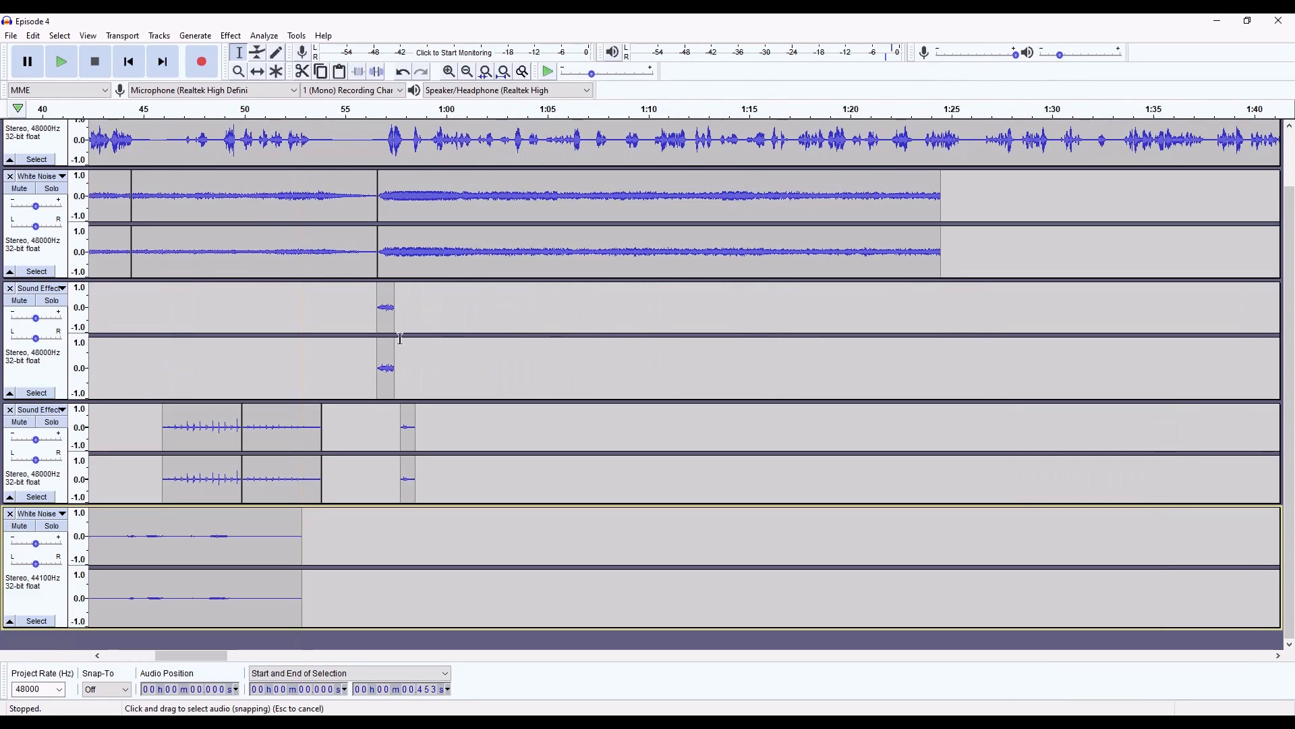
drag(412, 346, 429, 347)
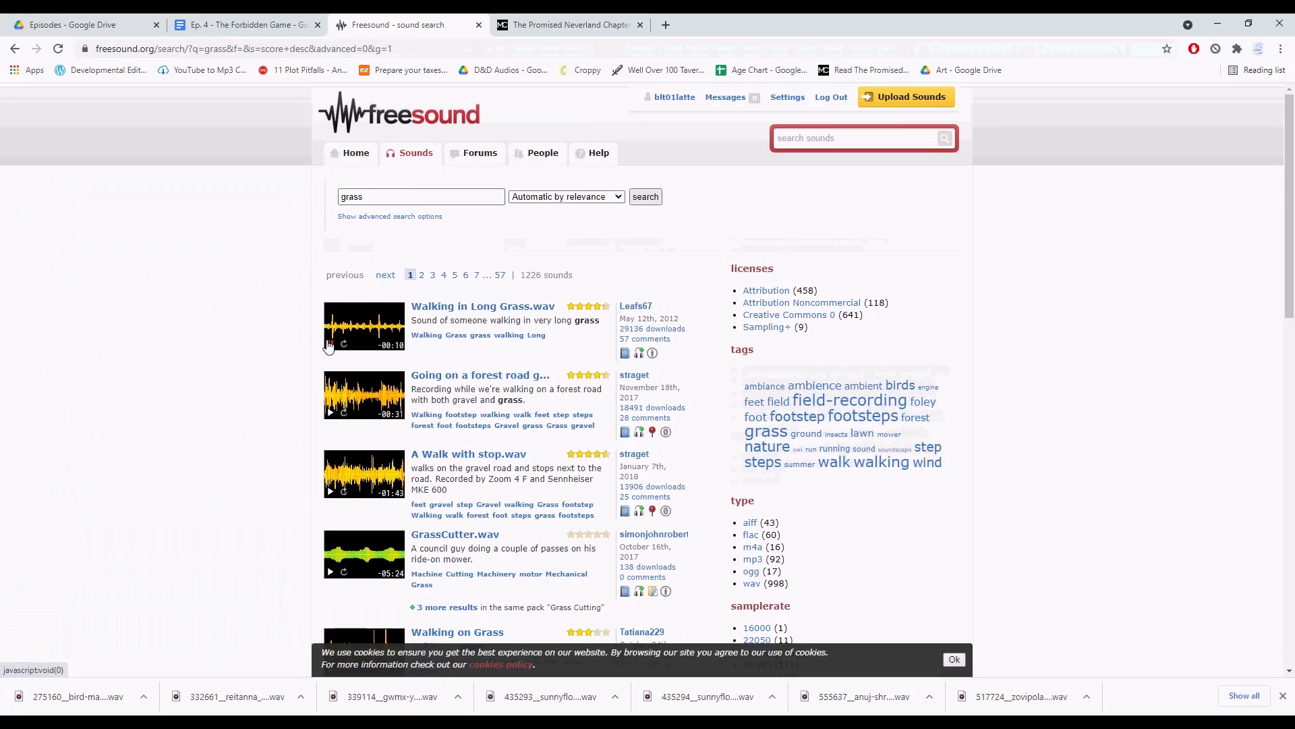
- Search Freesound for "grass" and listen to walking and rustling grass sounds across the first three results pages
scroll(473, 405, down, 10)
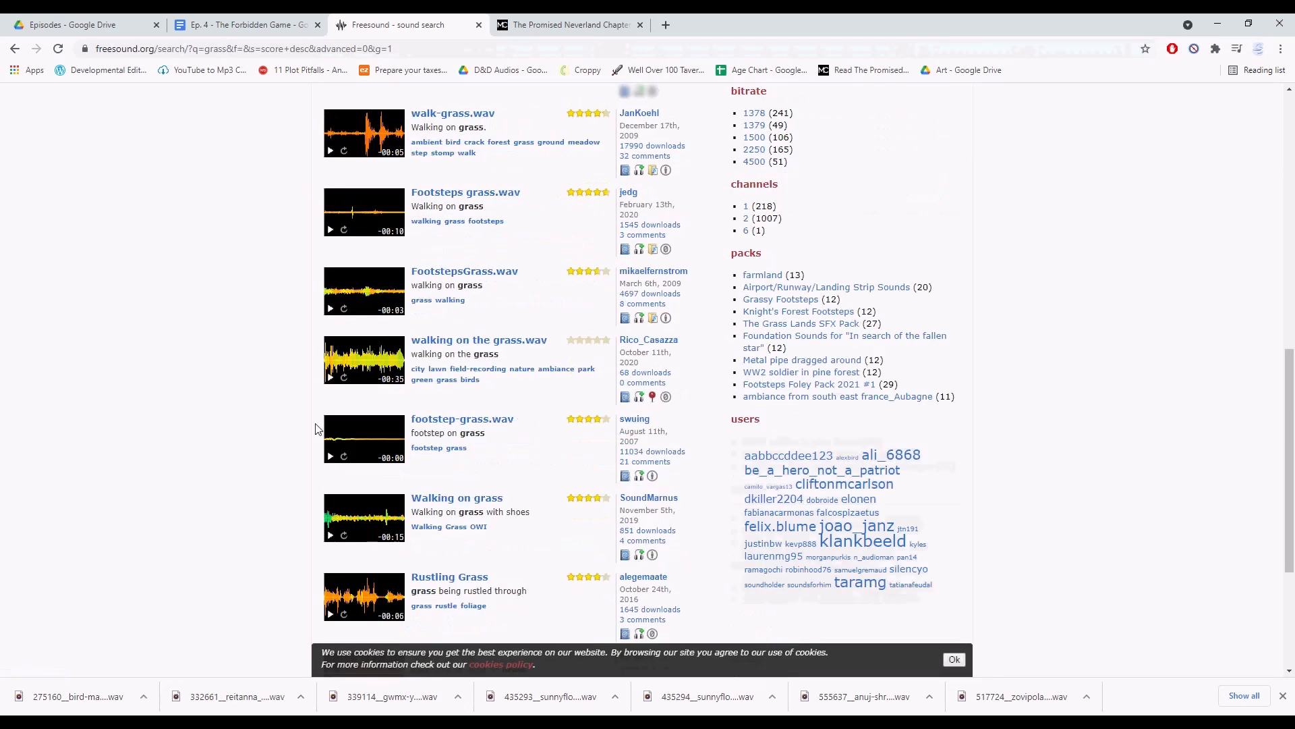
click(331, 549)
scroll(310, 500, down, 2)
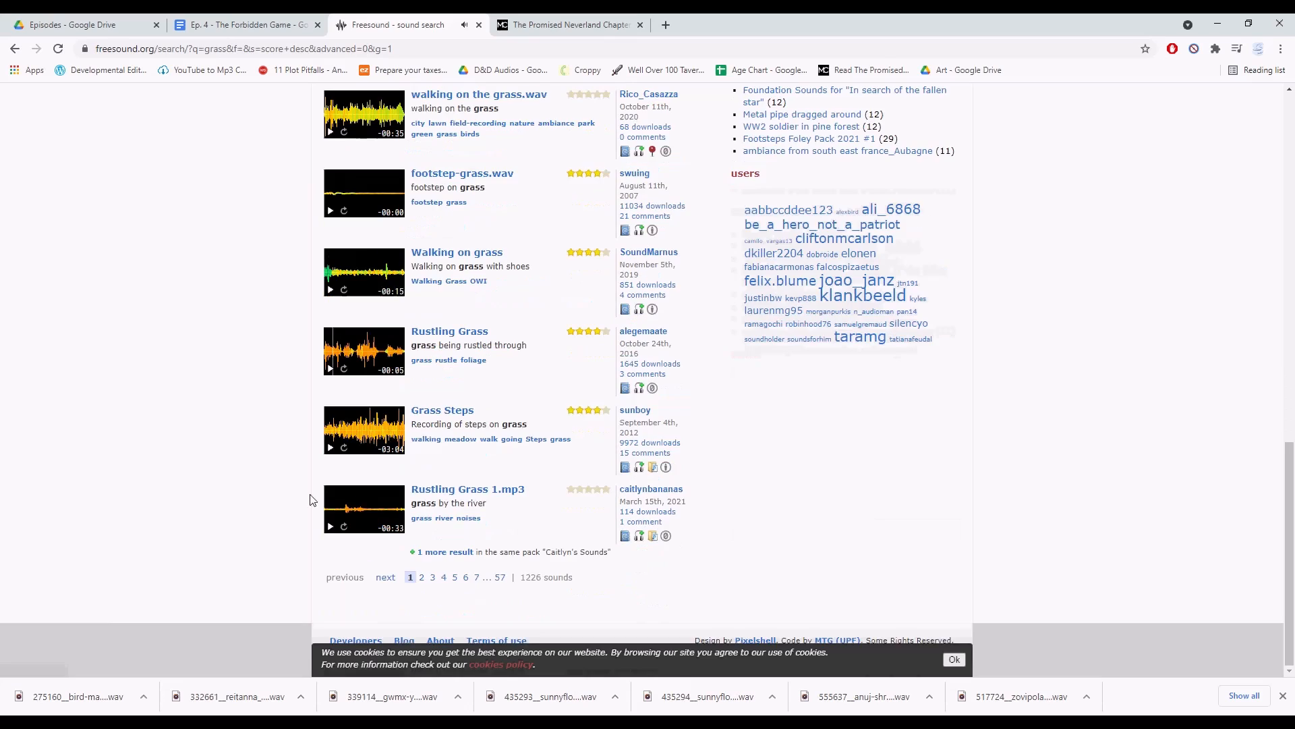
click(423, 577)
scroll(228, 222, down, 10)
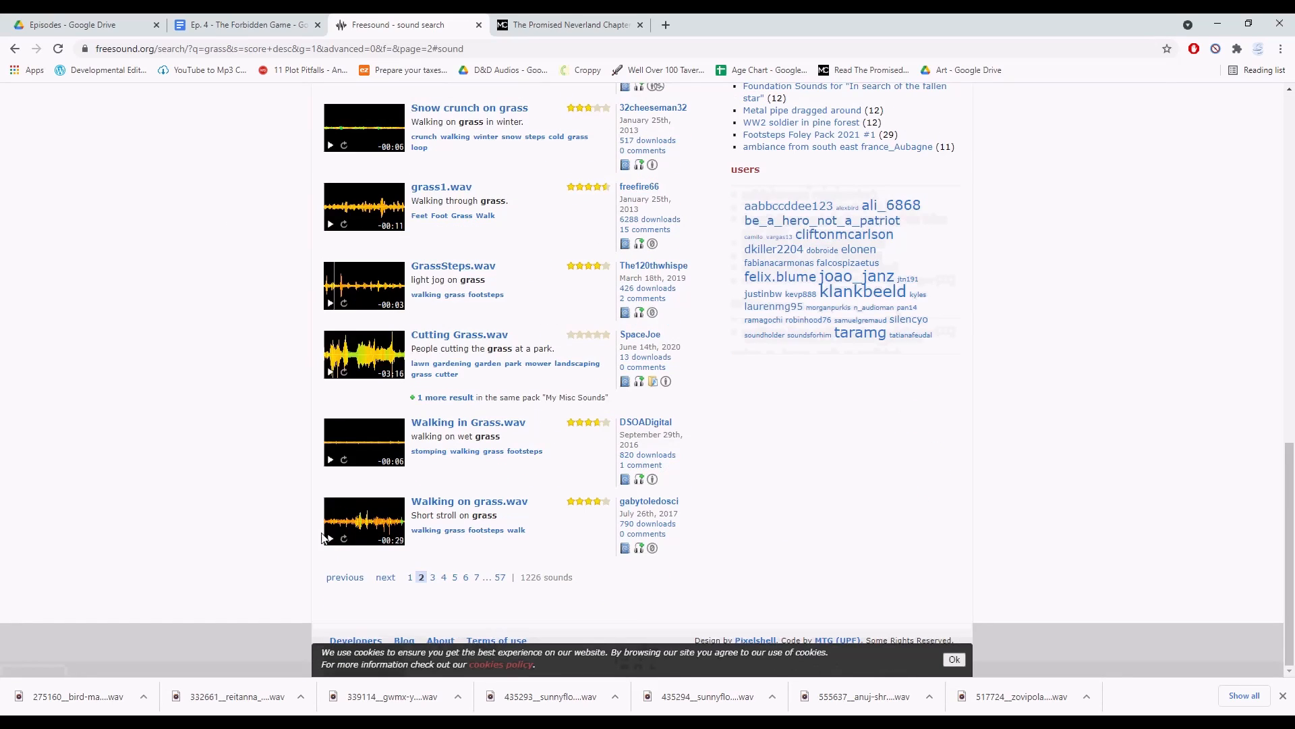
click(432, 578)
scroll(472, 338, down, 10)
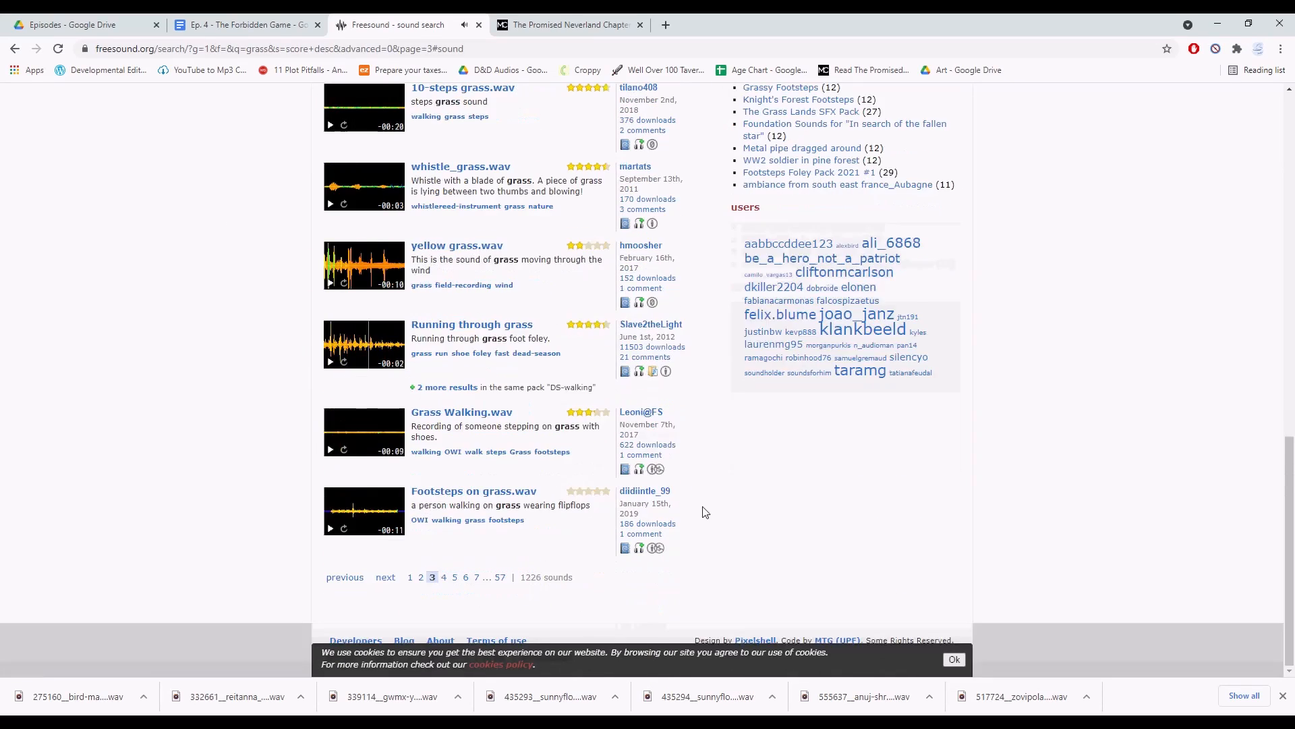
- Switch to Audacity, play a short part of the episode and stop playback
key(alt+Tab)
click(393, 109)
click(95, 62)
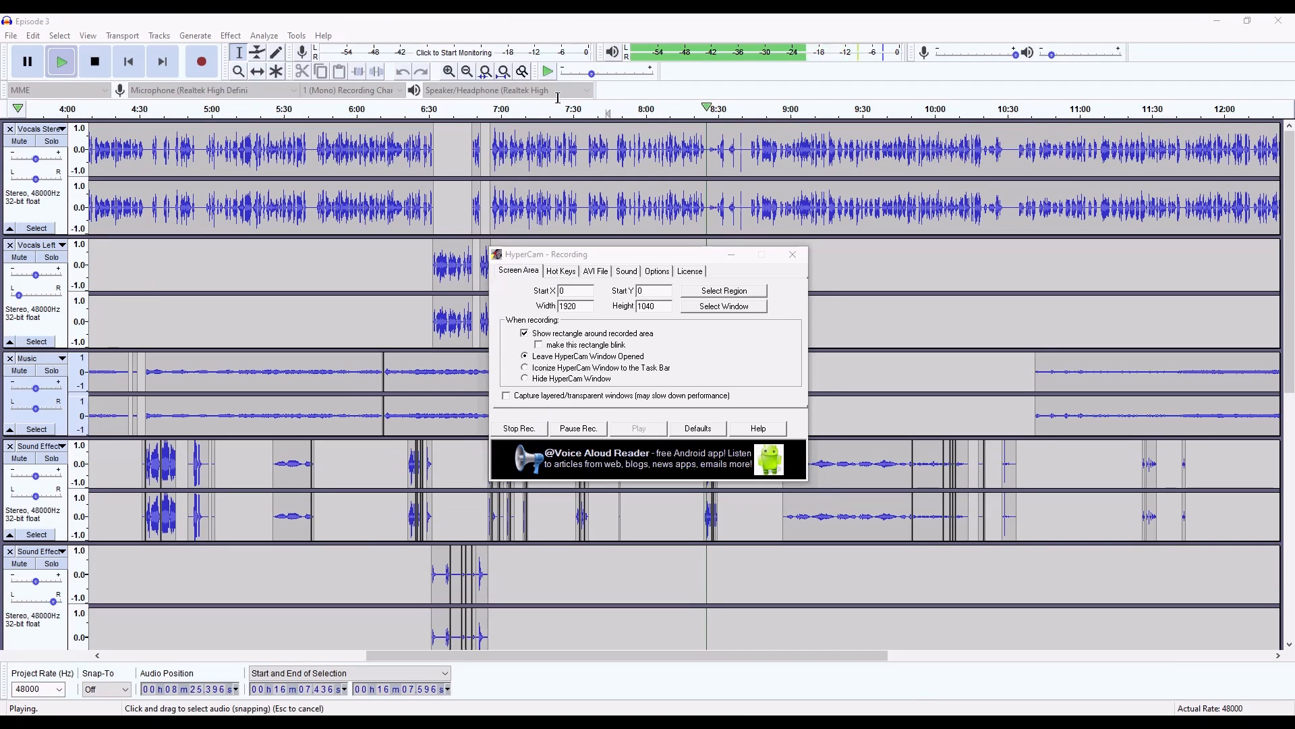
- Examine the vocals, music, sound effects and ambience tracks of the Episode 3 project while it plays
click(575, 60)
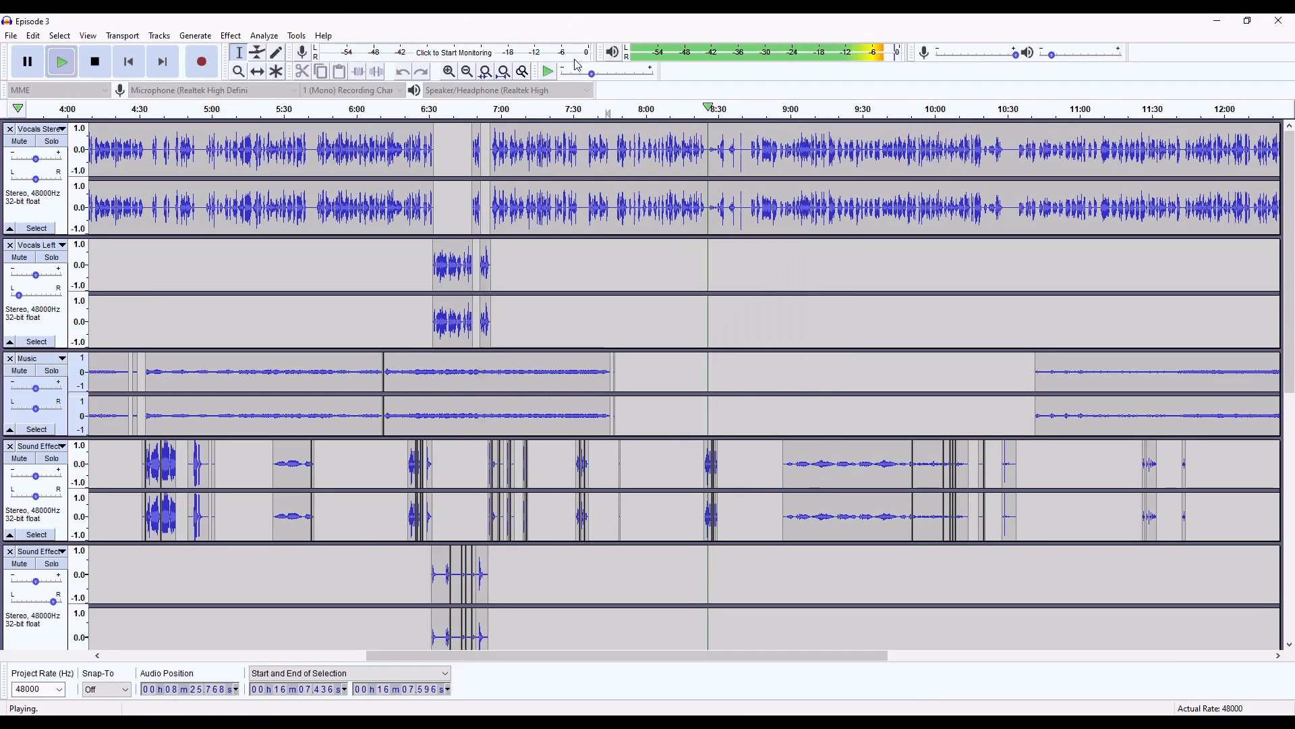
scroll(681, 247, down, 3)
scroll(743, 297, down, 8)
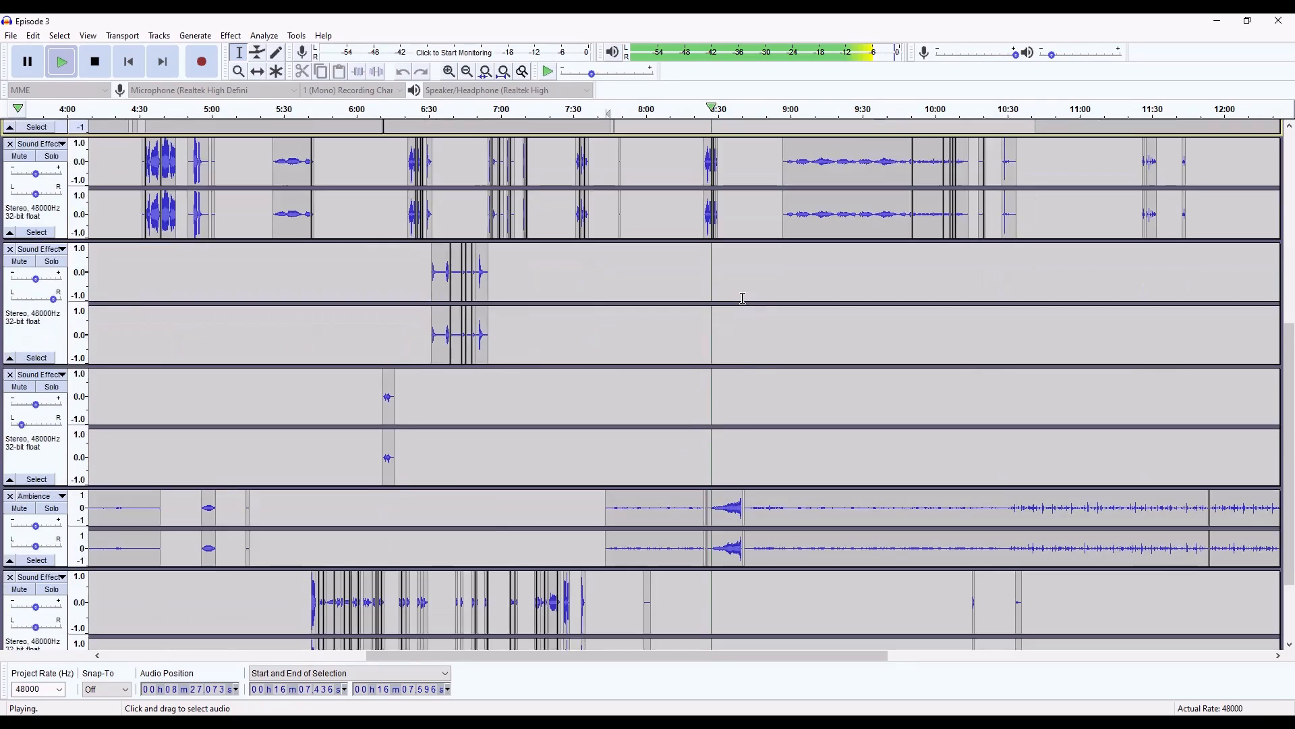
scroll(743, 298, up, 10)
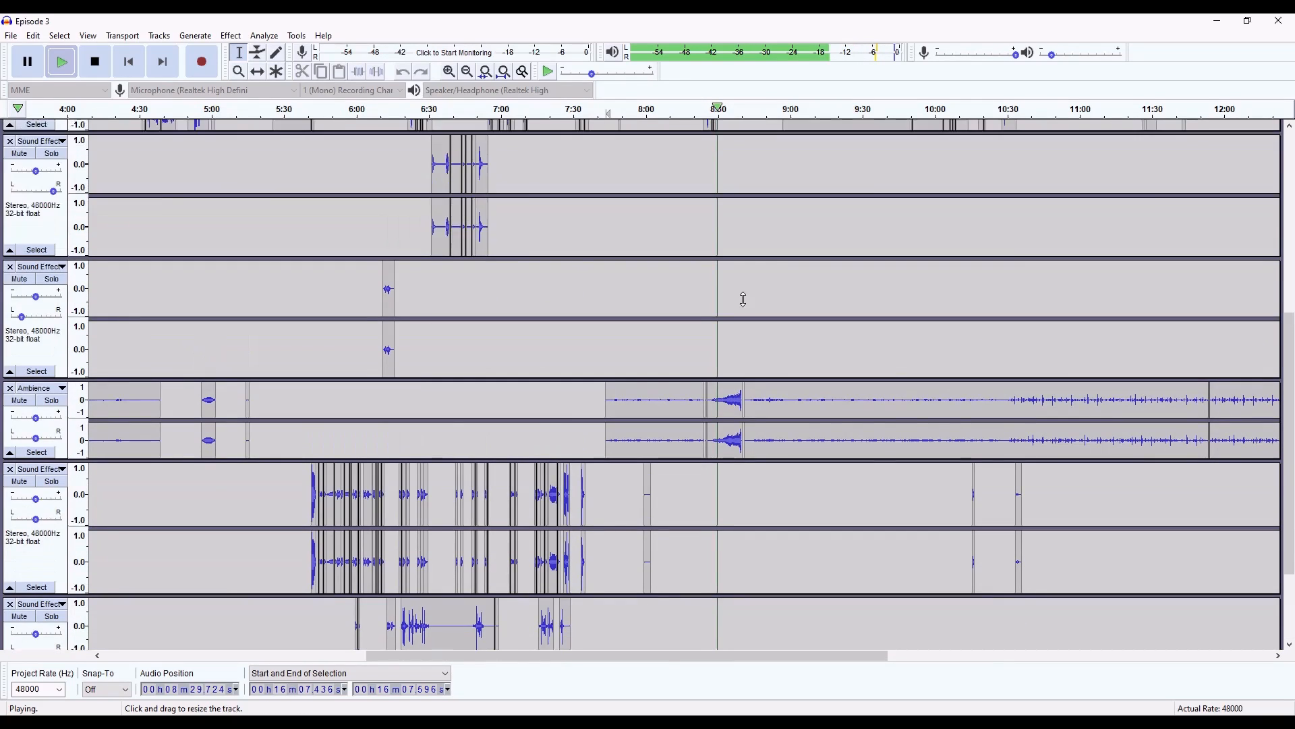
scroll(743, 299, up, 1)
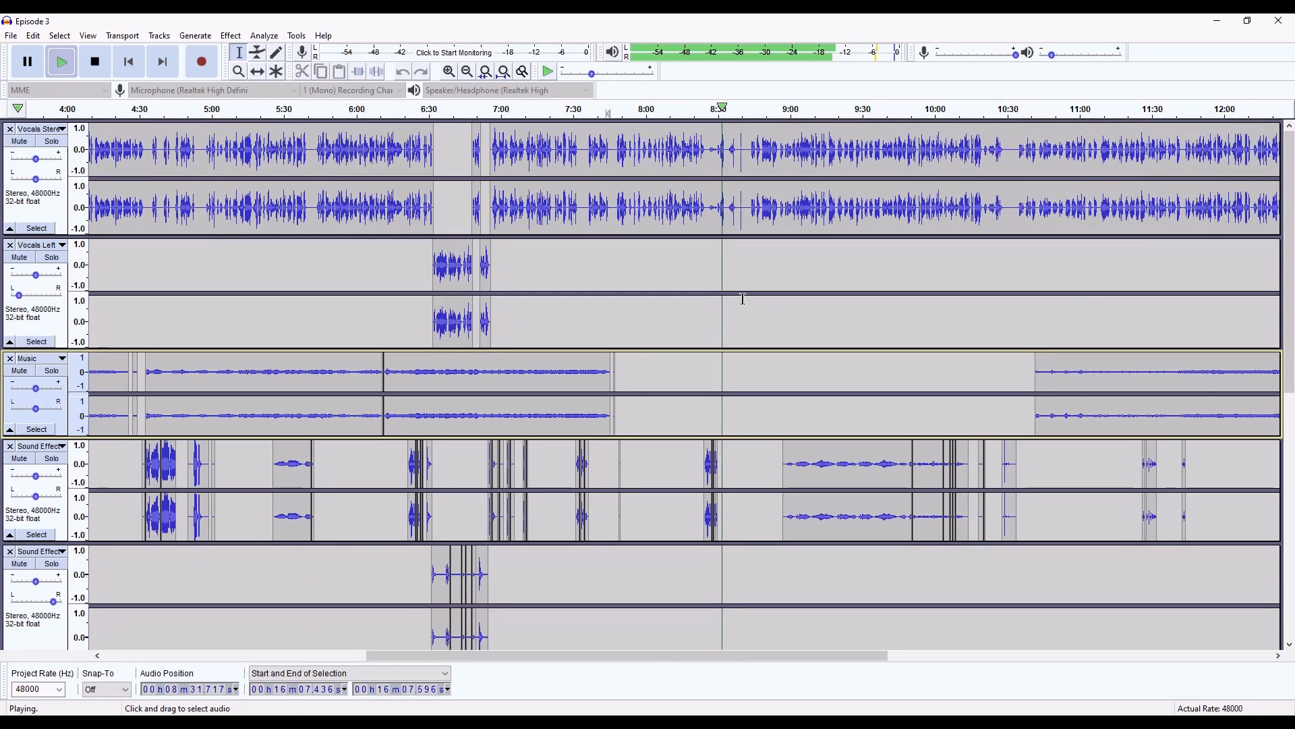